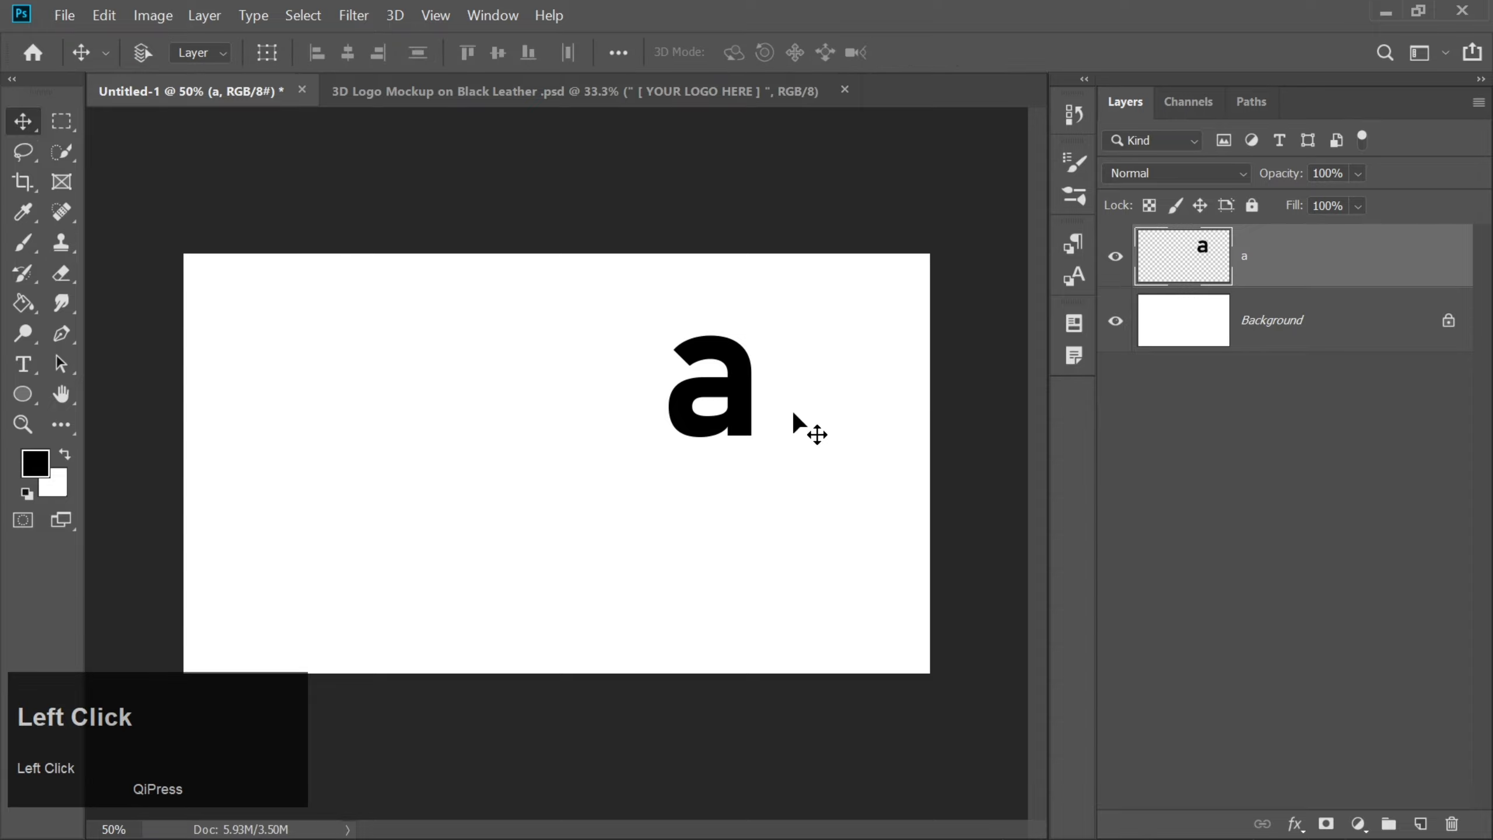
Step: Move the letter a nearer the canvas centre and draw a black circle about 606 px wide centred over it
drag(741, 428, 667, 484)
key(ctrl+equal)
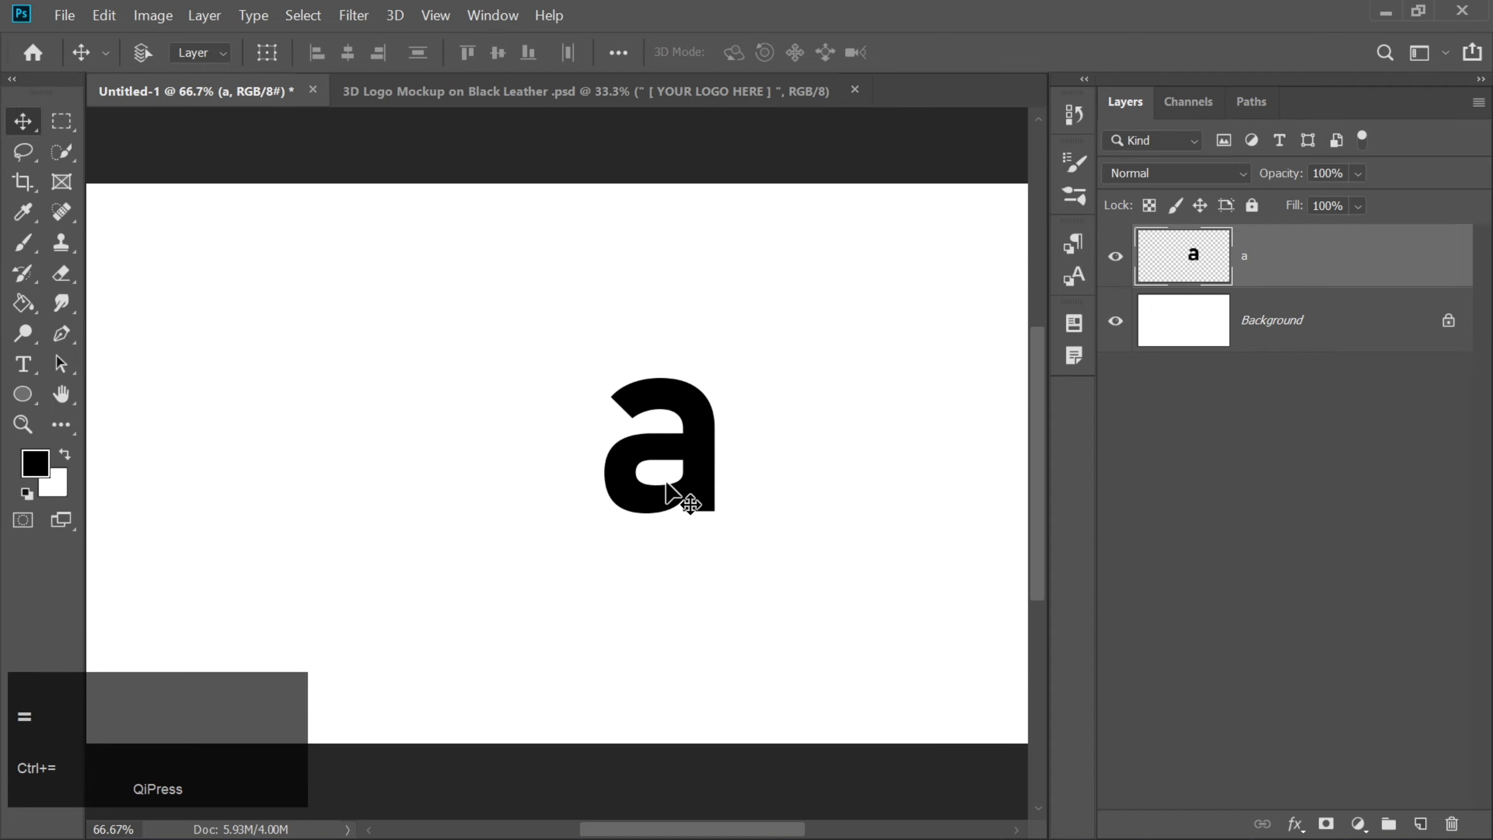
click(22, 394)
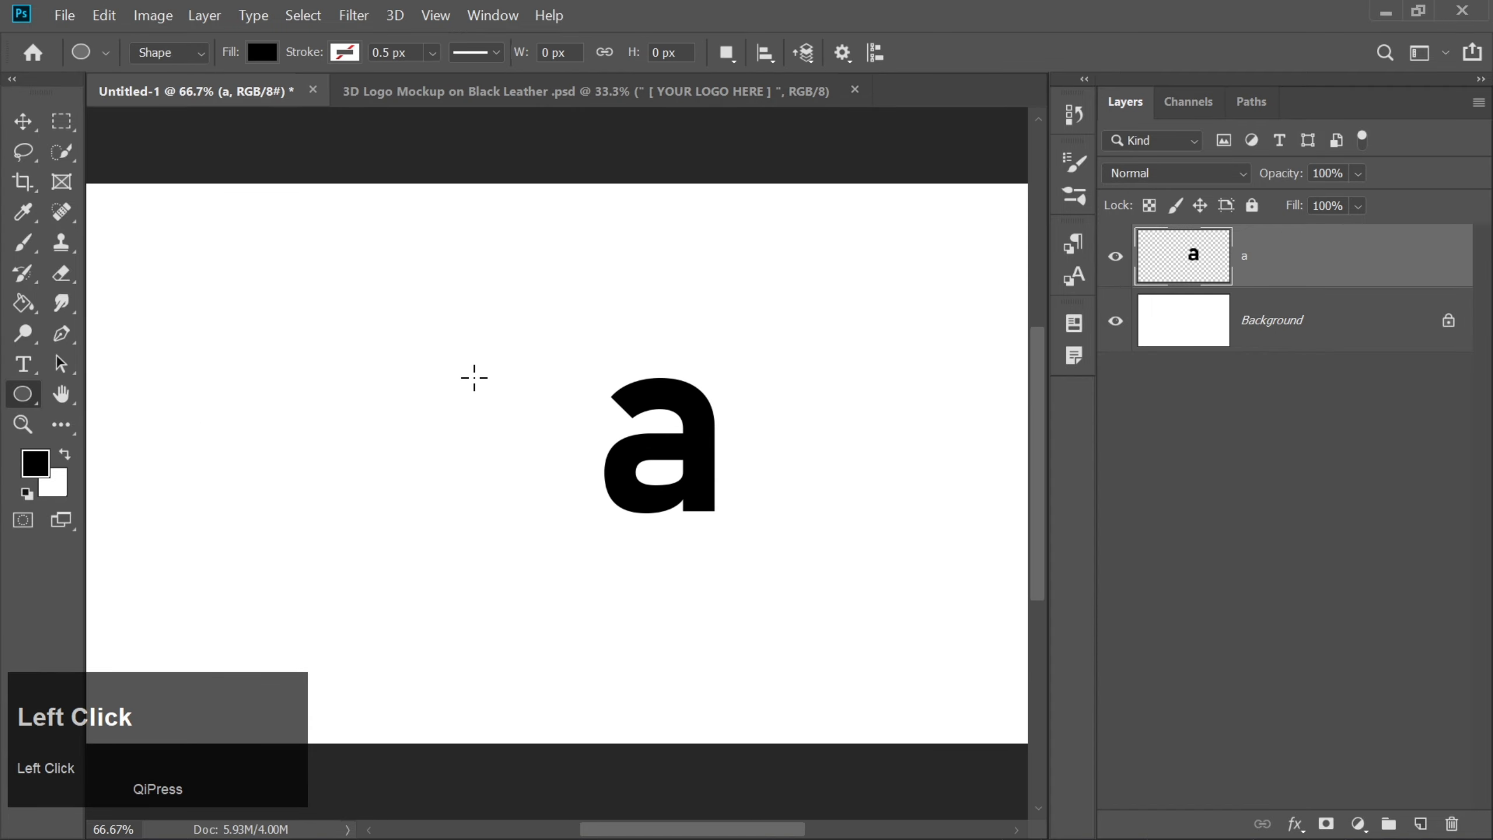
drag(521, 354, 885, 669)
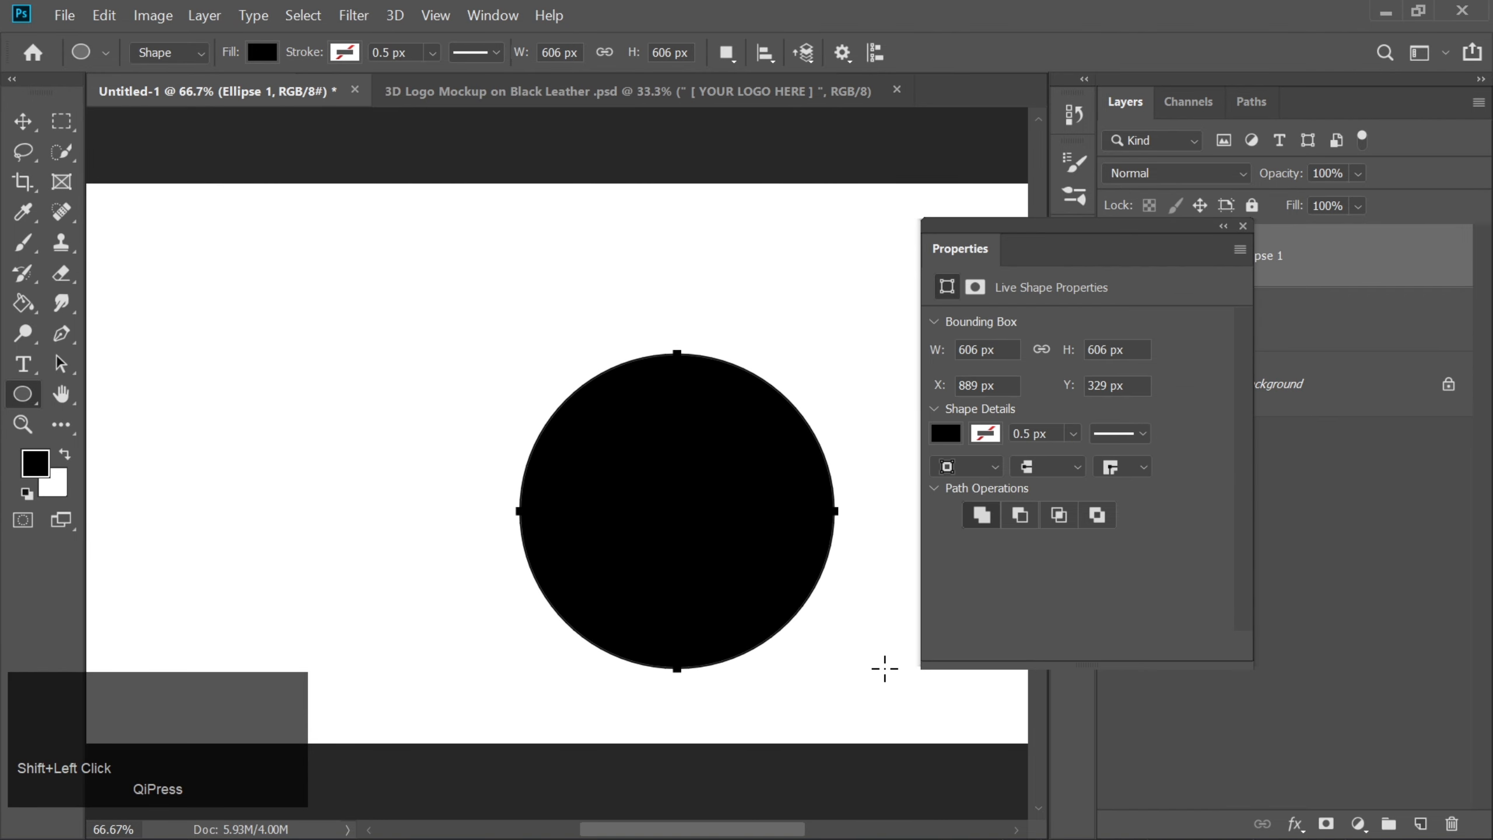
click(1243, 227)
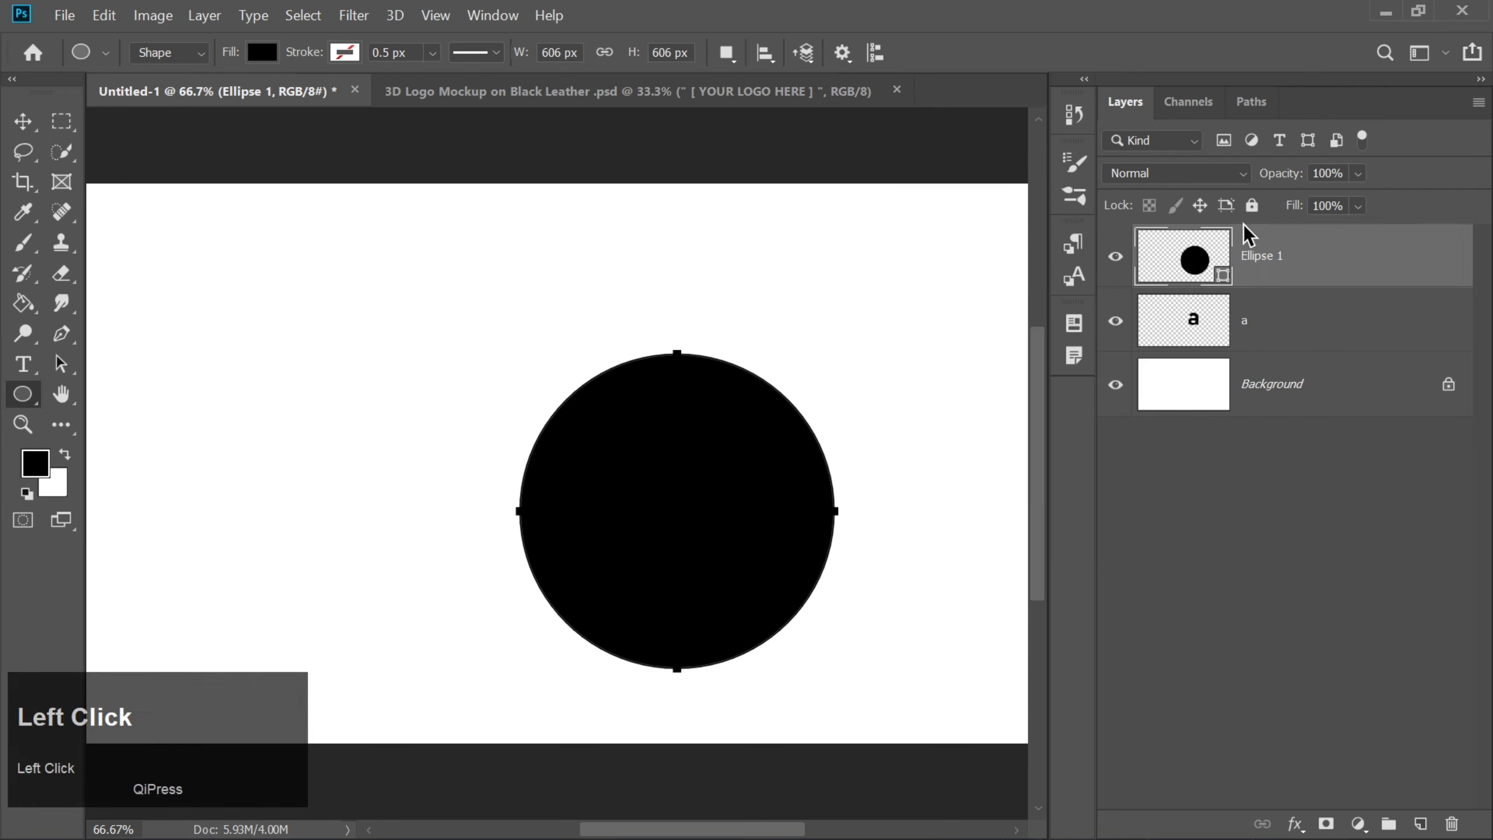
click(21, 124)
drag(633, 516, 614, 492)
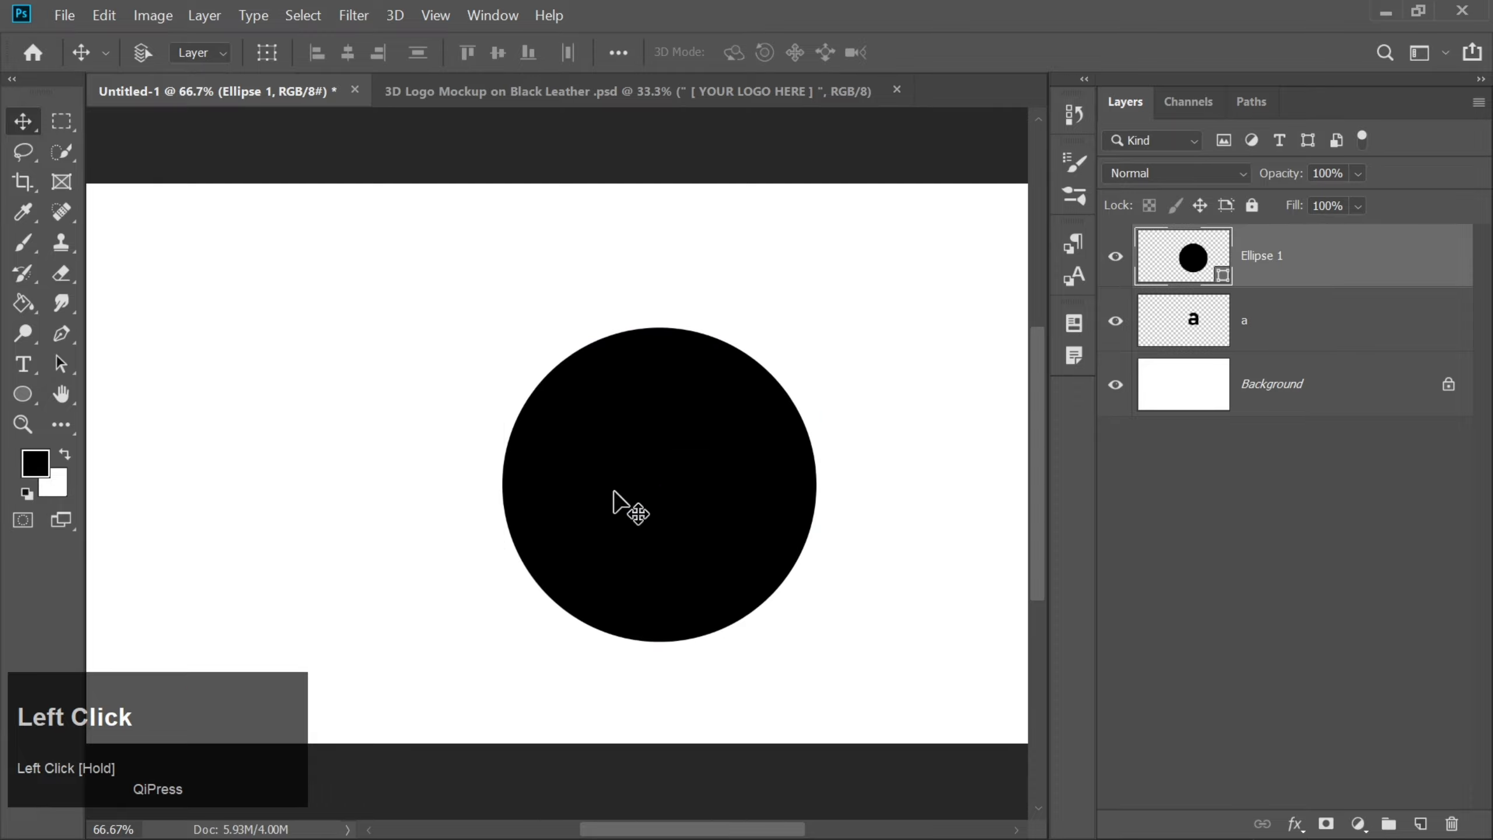
Step: Duplicate the black circle layer and fill the copy with red
key(ctrl+j)
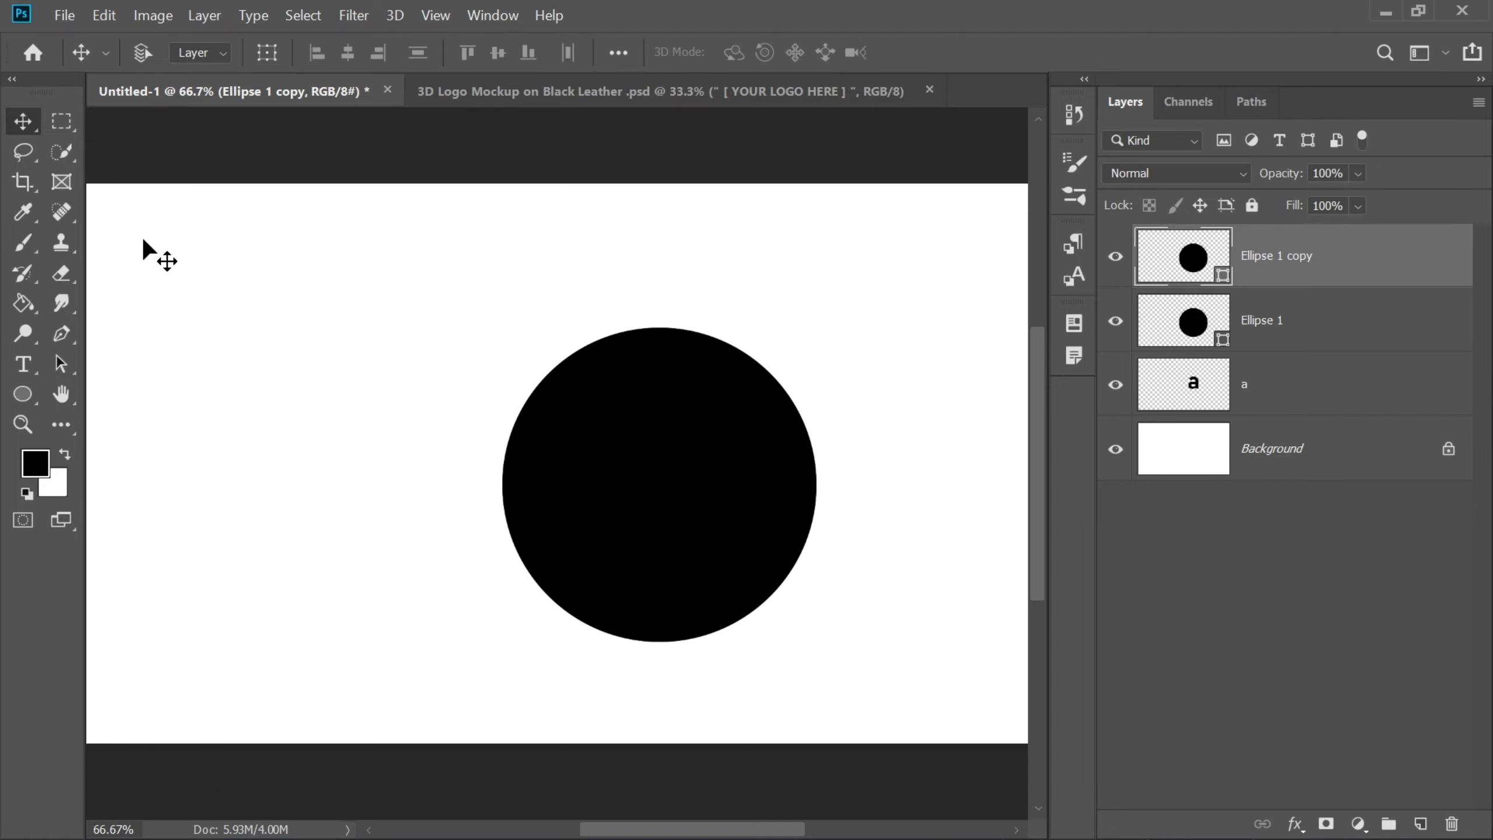
click(20, 396)
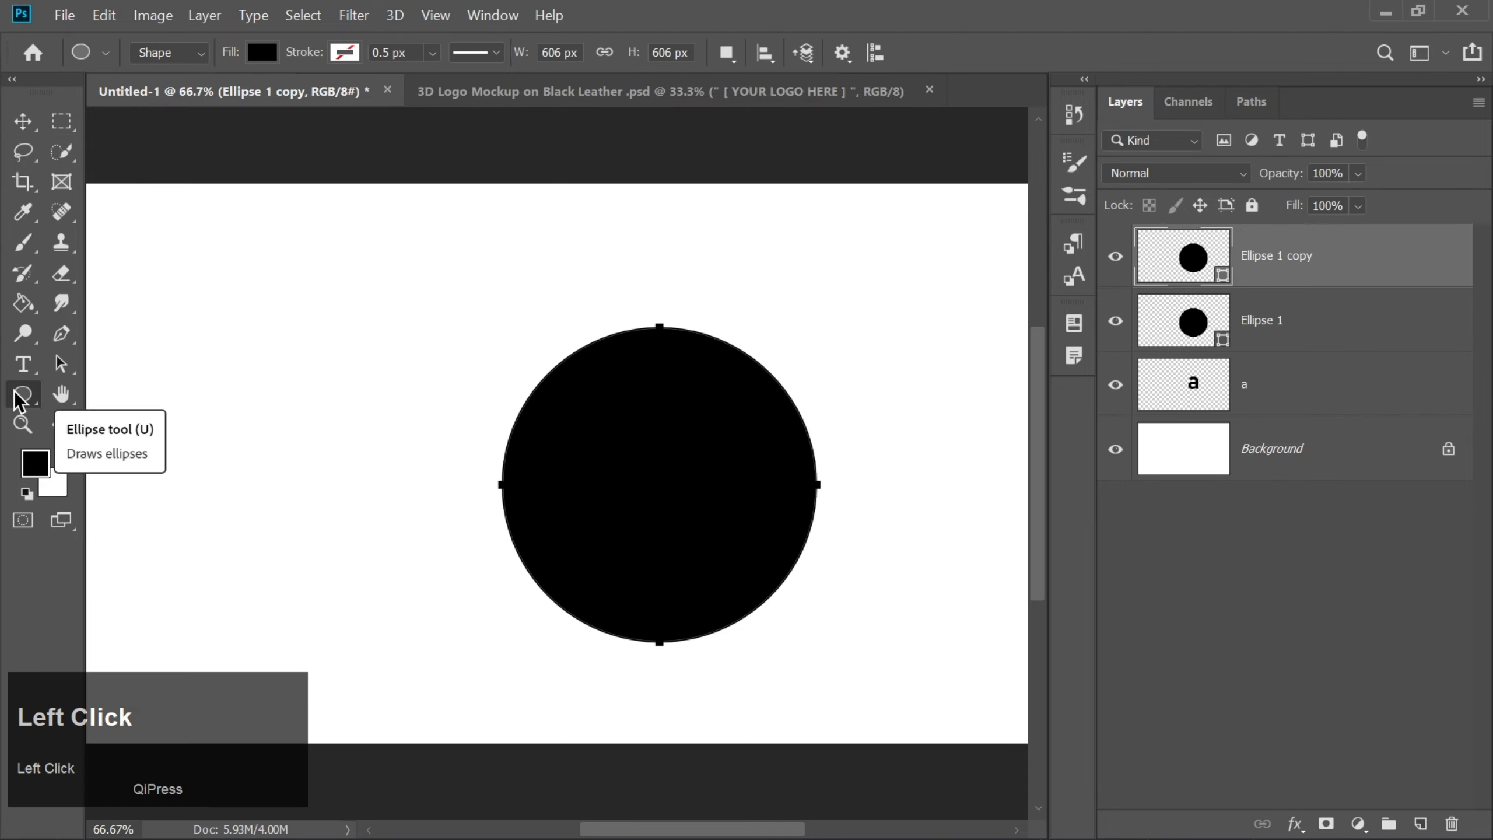
click(262, 53)
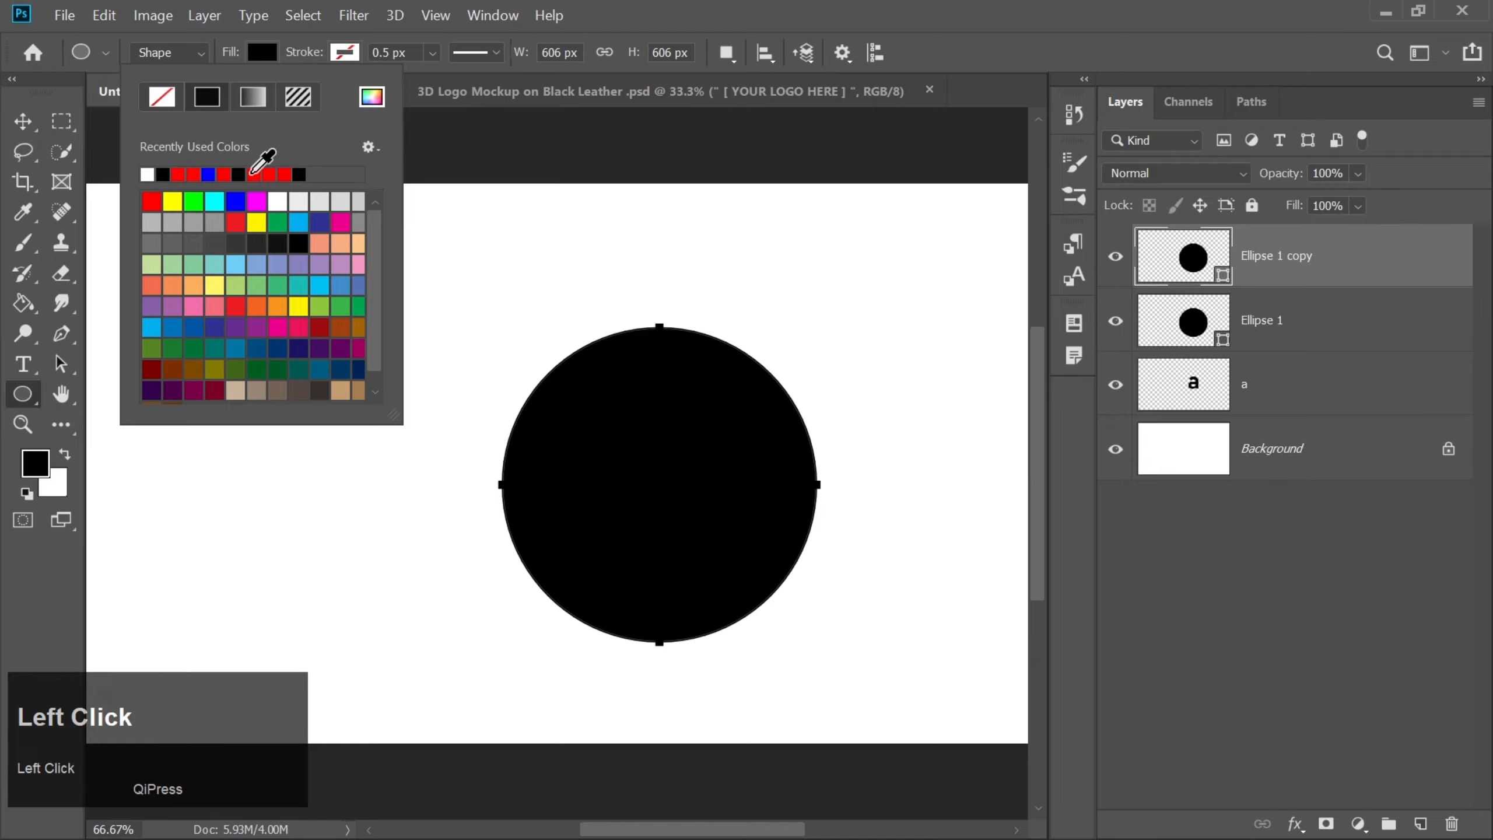
click(252, 174)
click(264, 53)
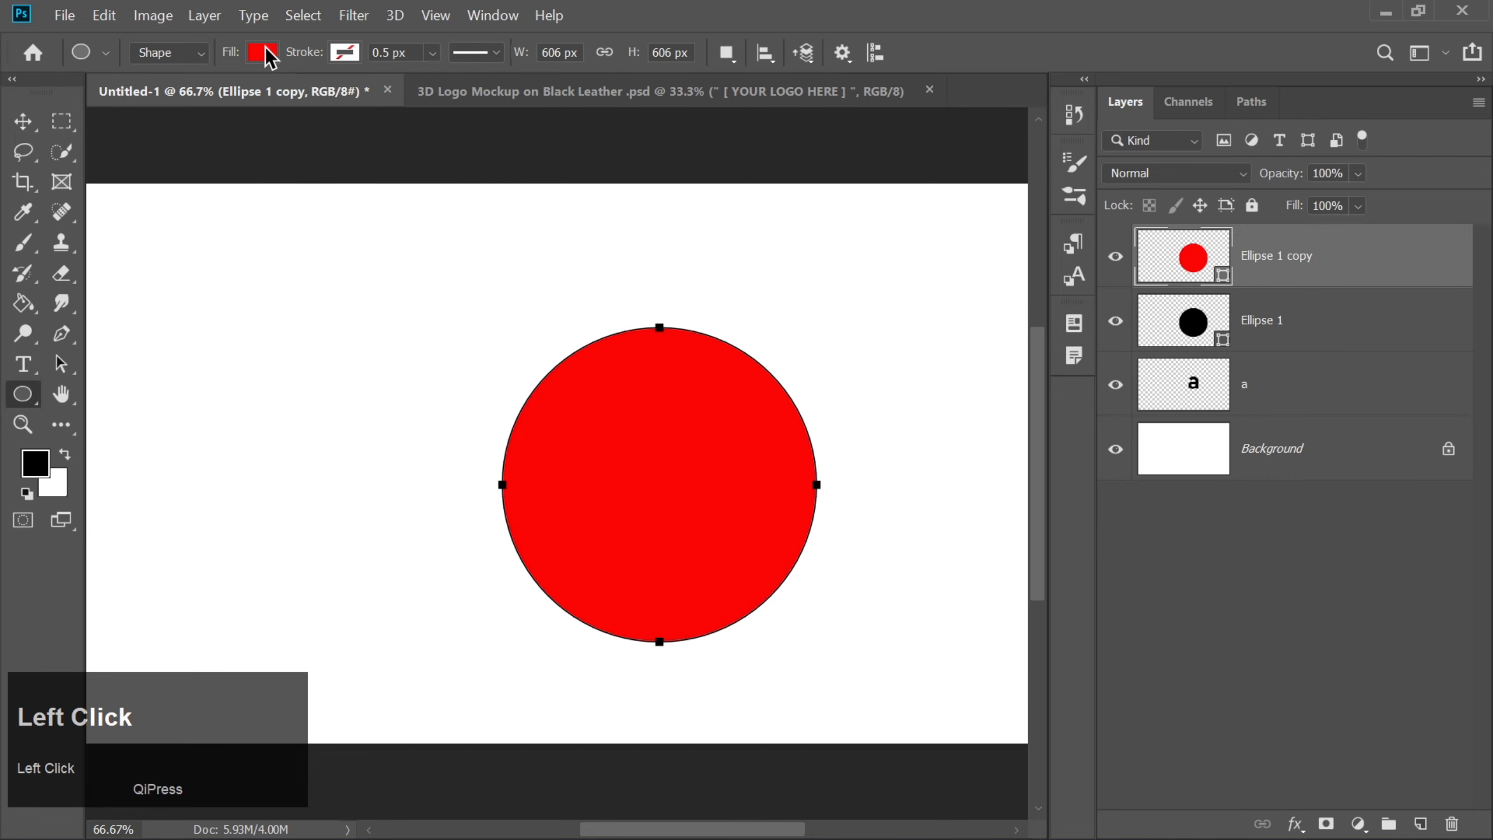
Step: Scale the red circle down slightly about its centre, leaving an even black border around it
click(23, 124)
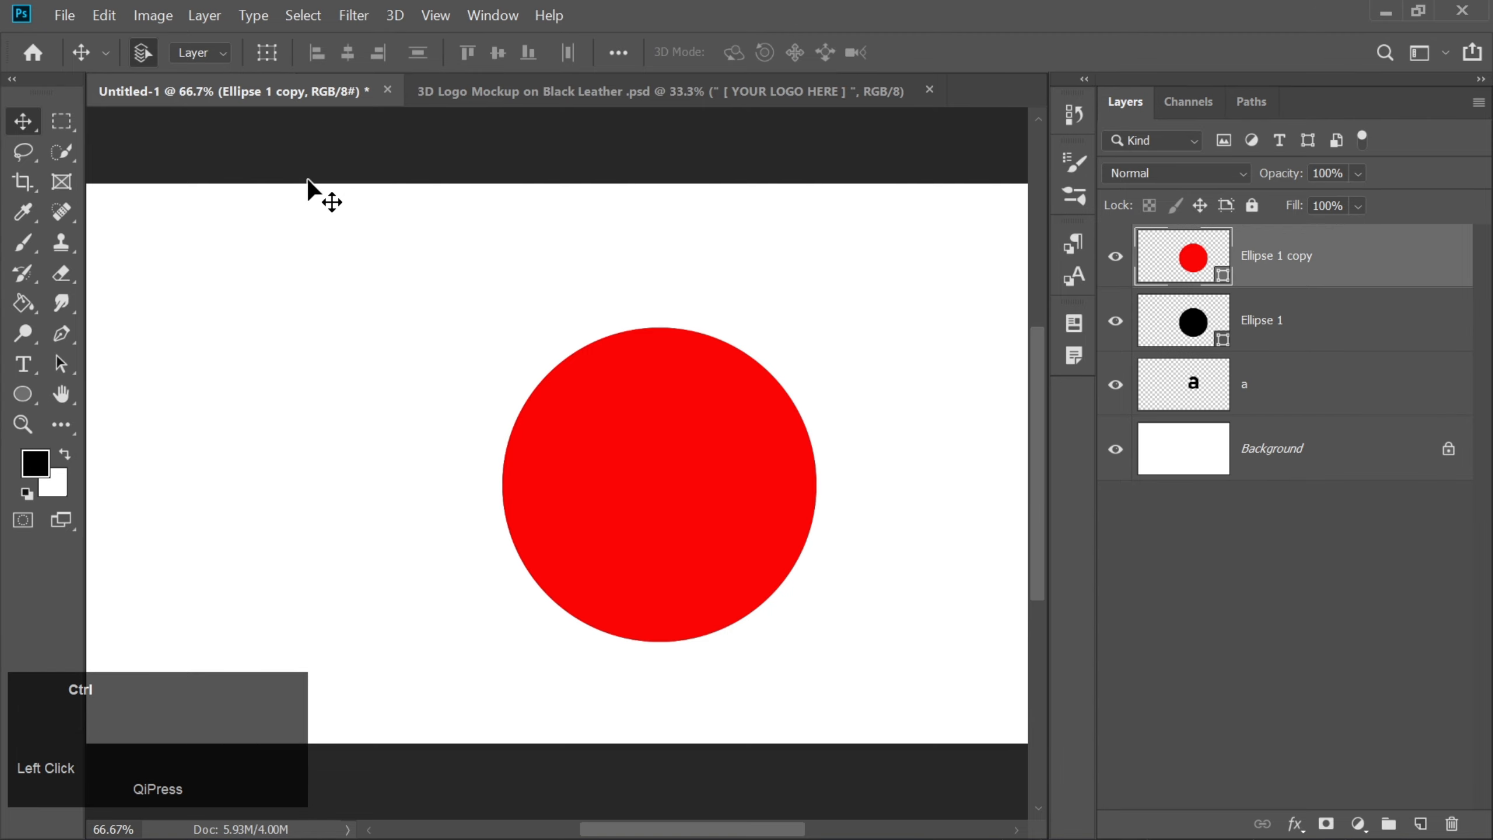
key(ctrl+t)
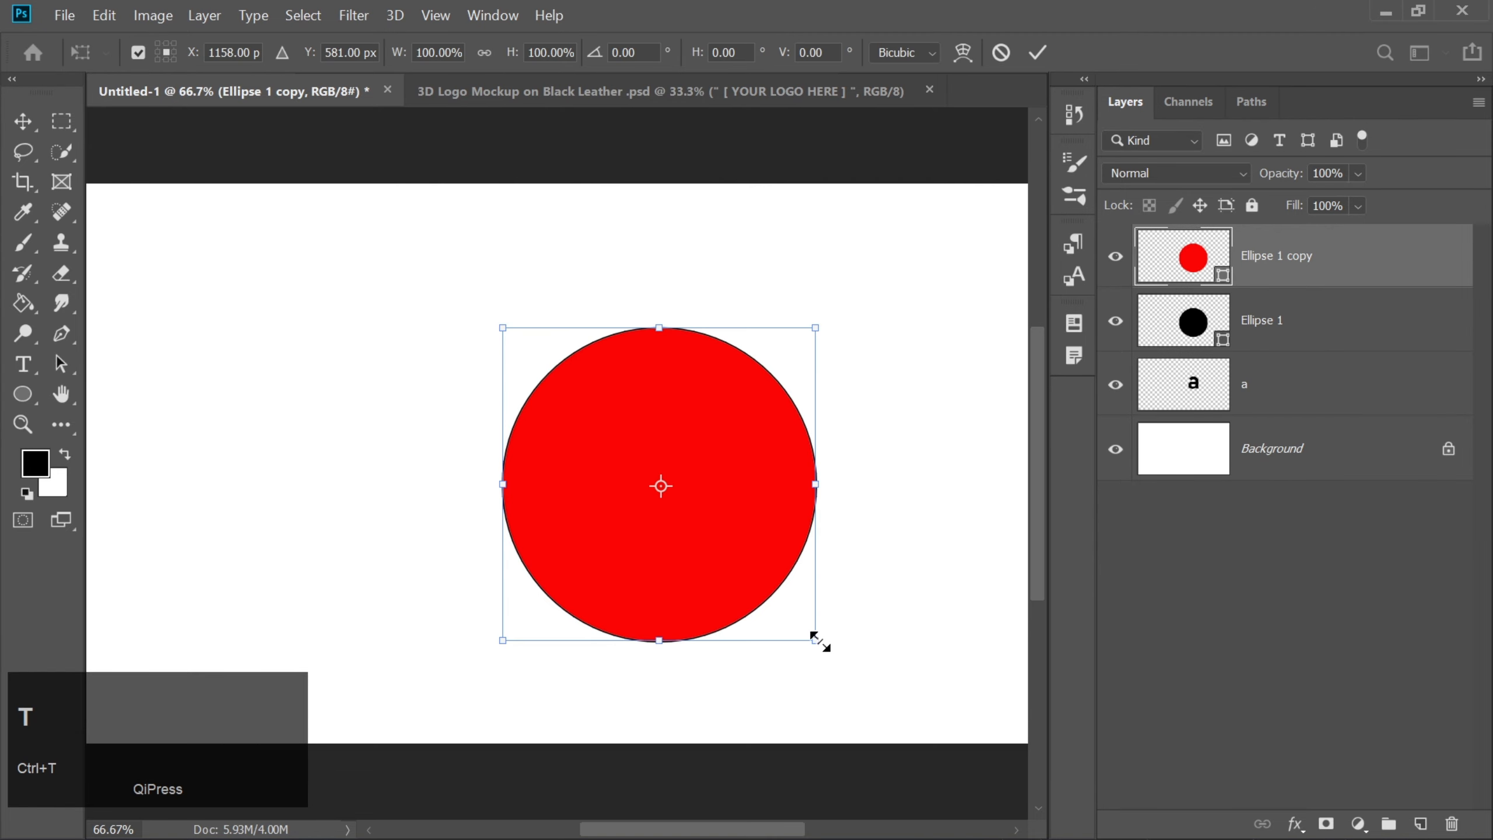
drag(817, 638, 801, 615)
key(Return)
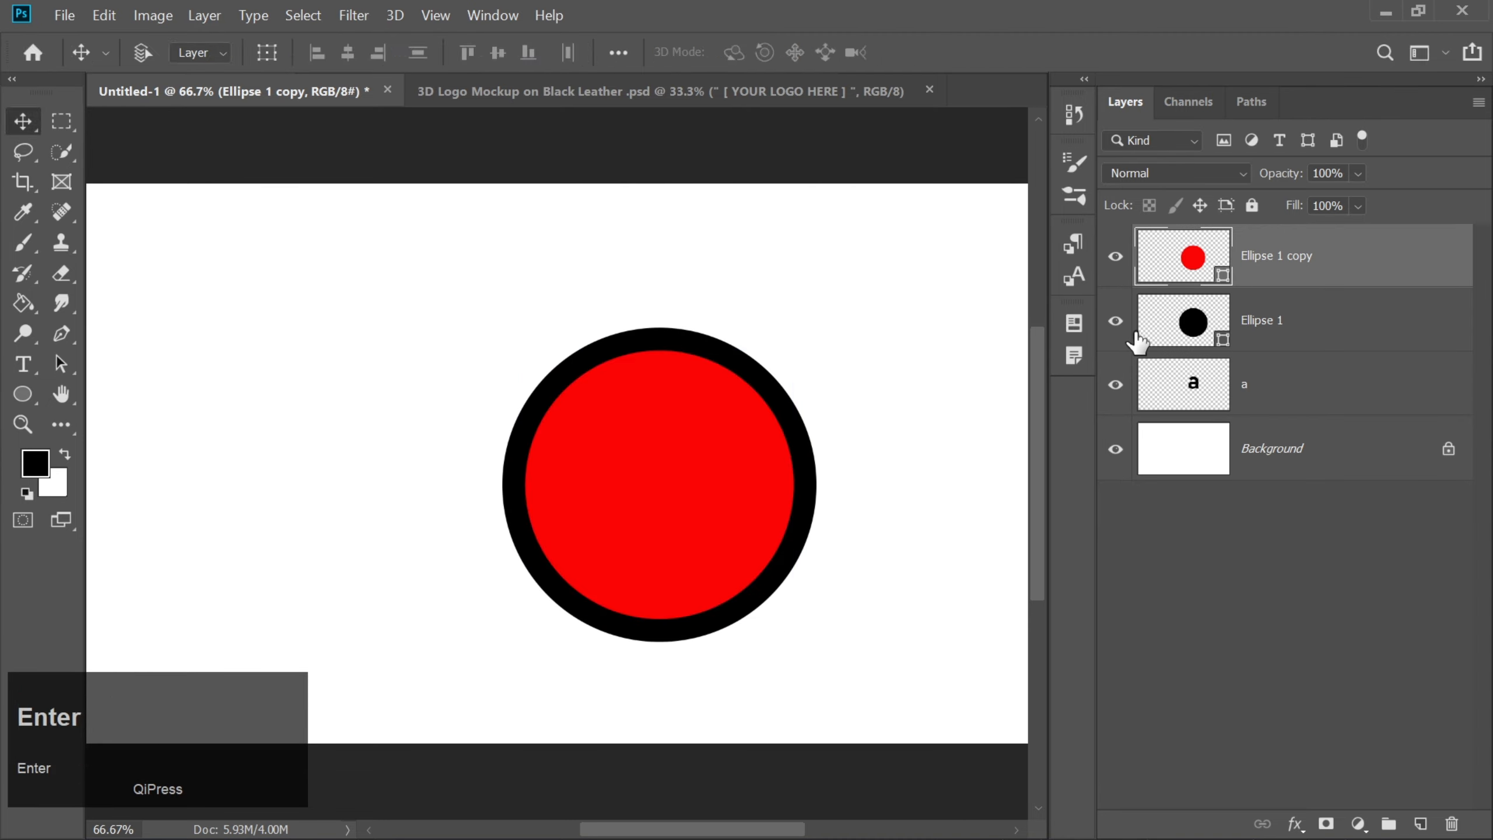
Step: Load the red circle's outline as a selection and delete the red circle layer
ctrl+click(1180, 271)
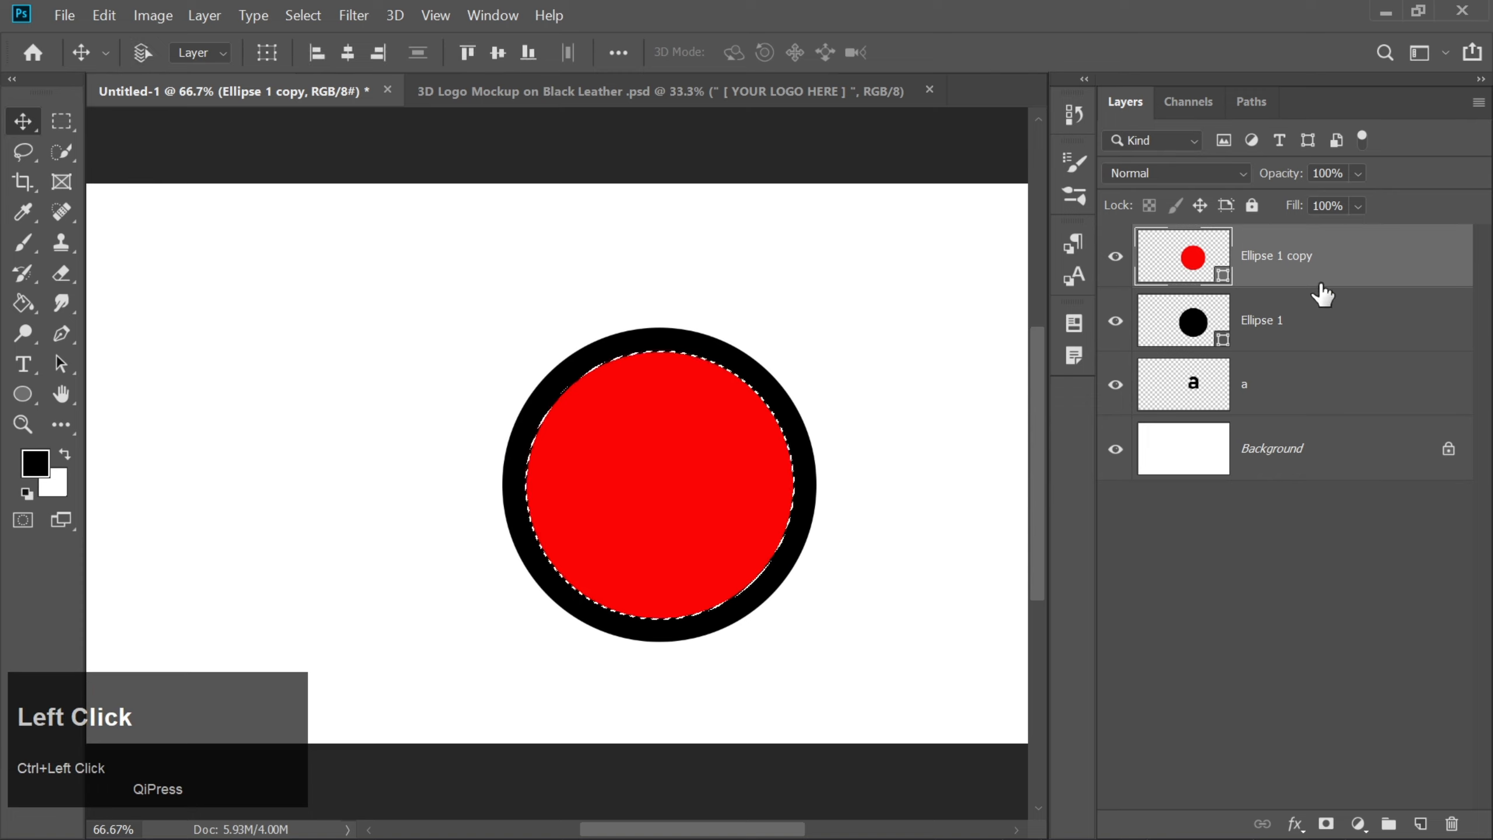
key(Delete)
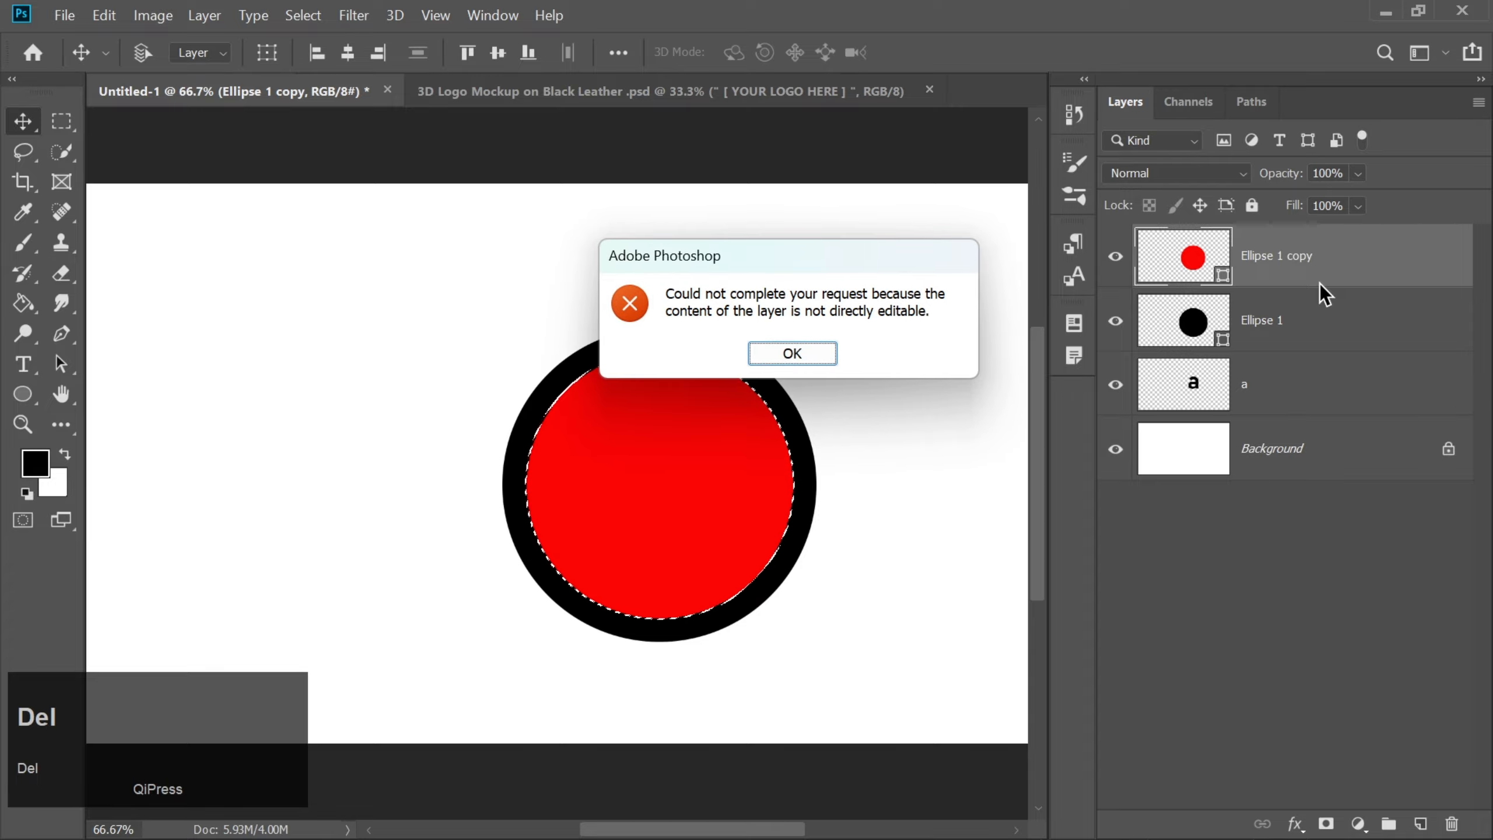
key(Return)
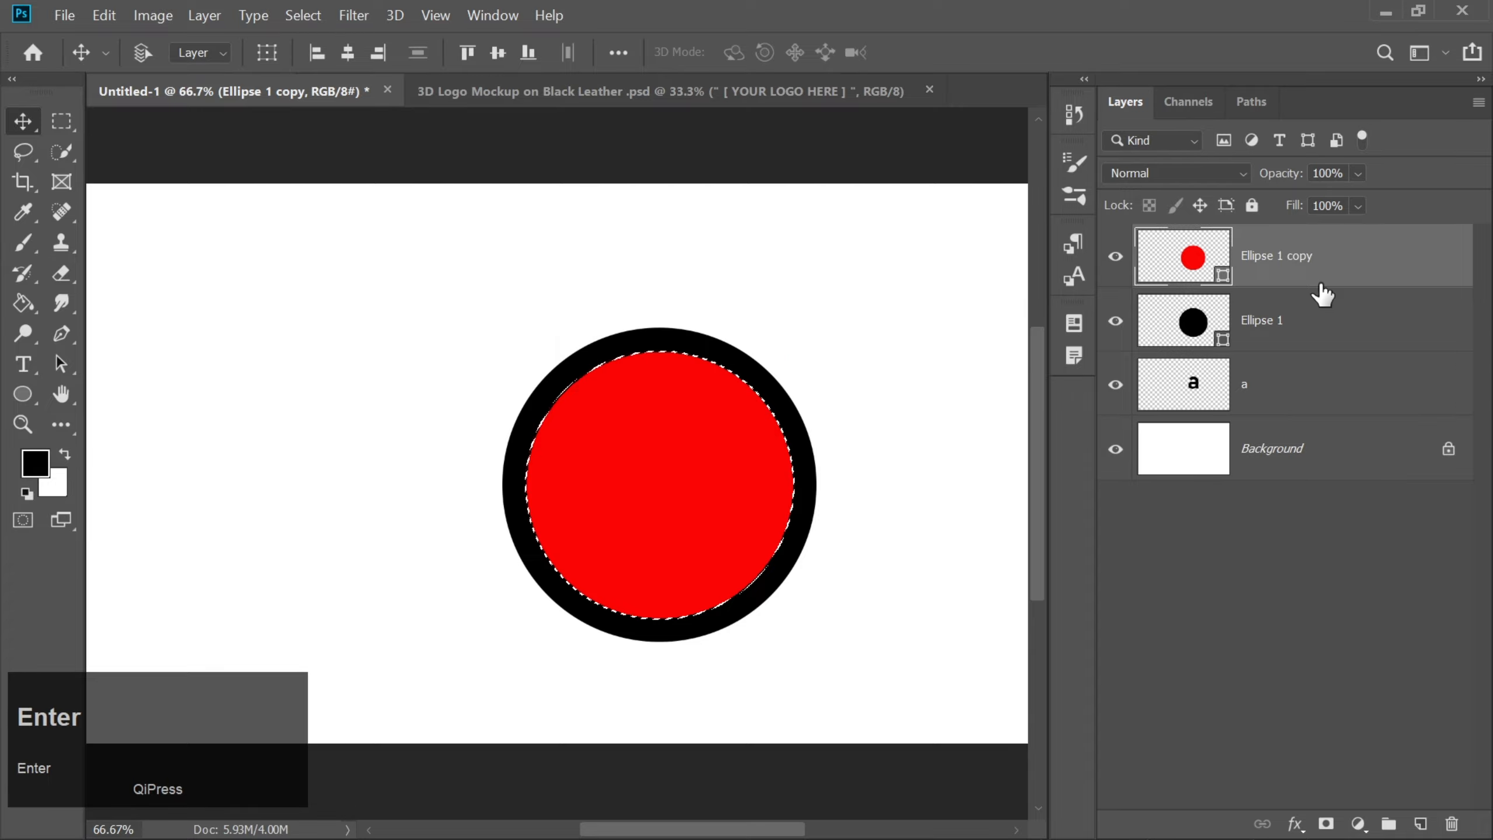
right_click(1384, 253)
click(1129, 157)
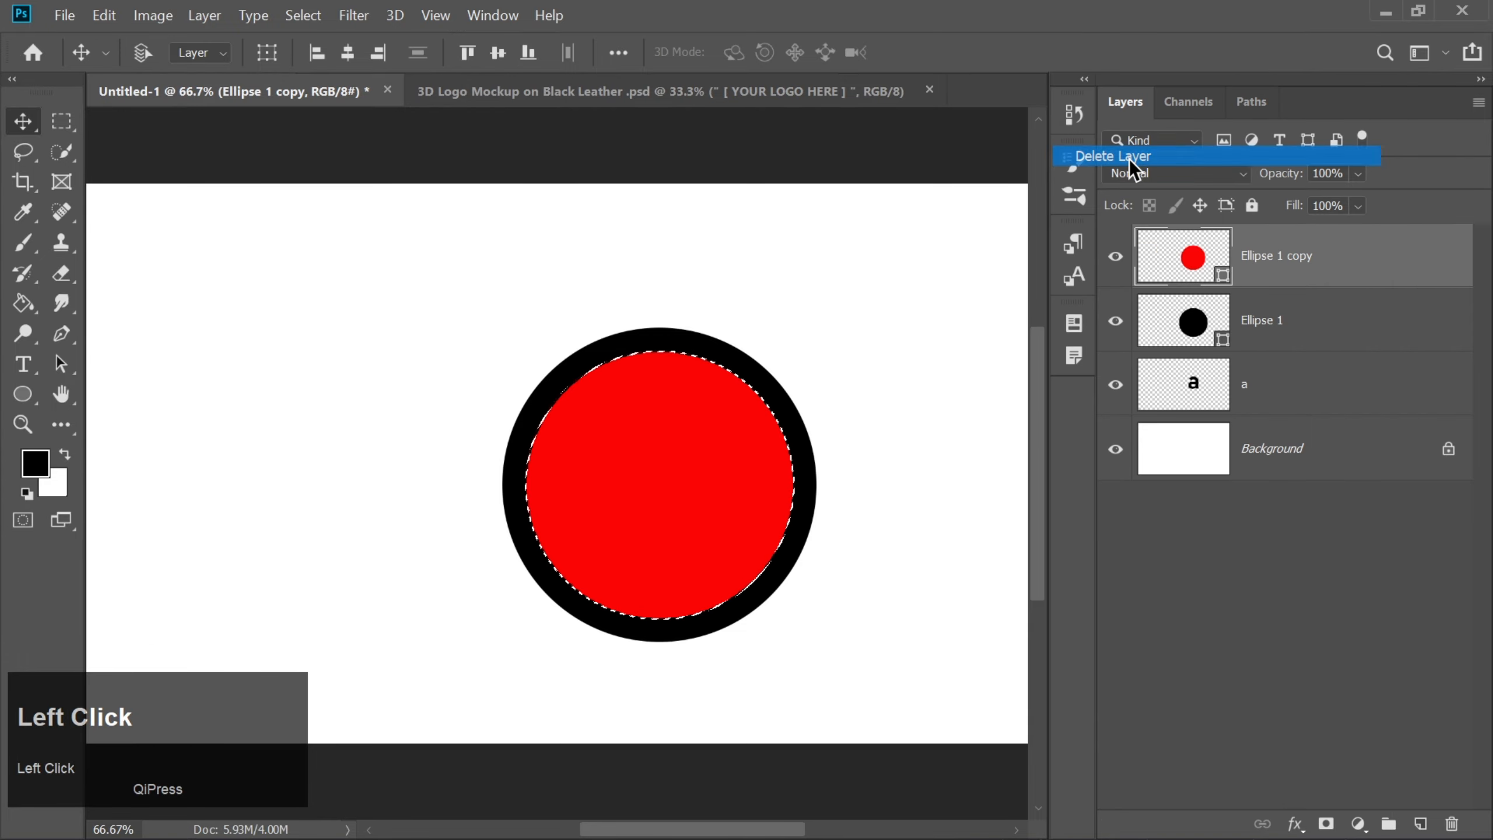
click(714, 352)
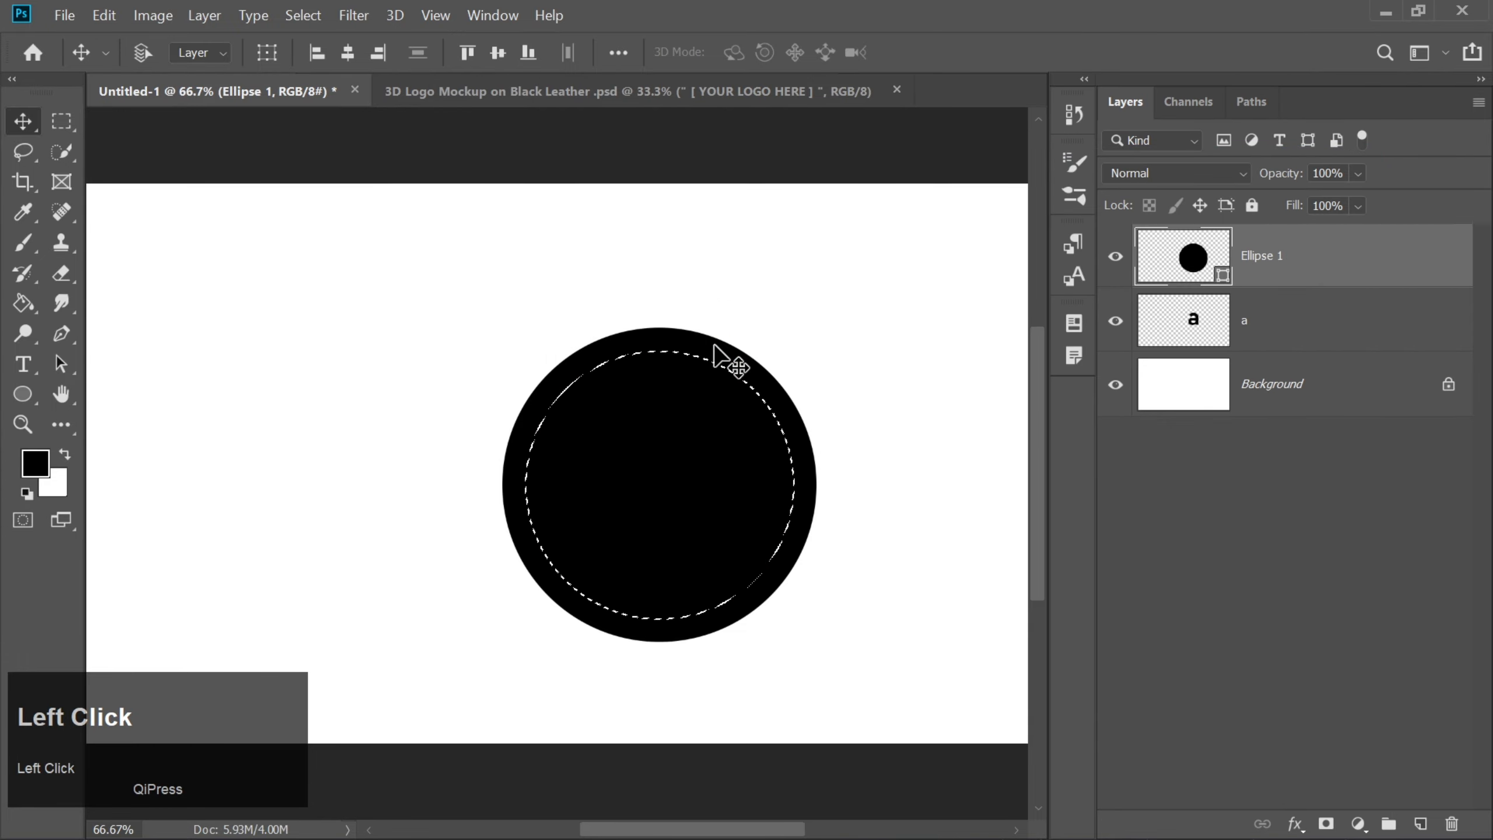
Step: Rasterize the black circle layer and clear the selected inner area to leave a ring, removing the selection
right_click(1316, 277)
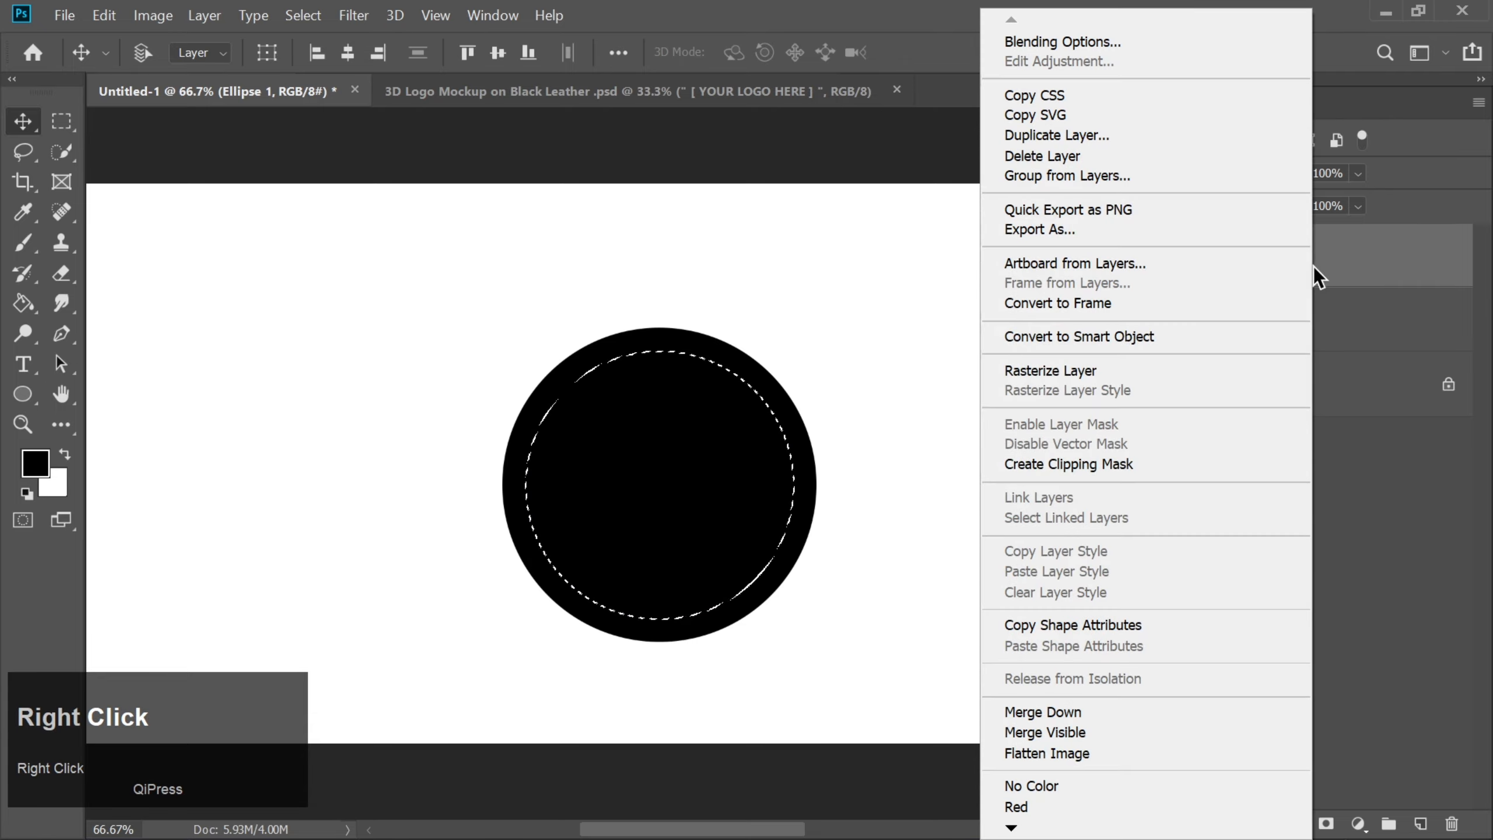
click(1075, 371)
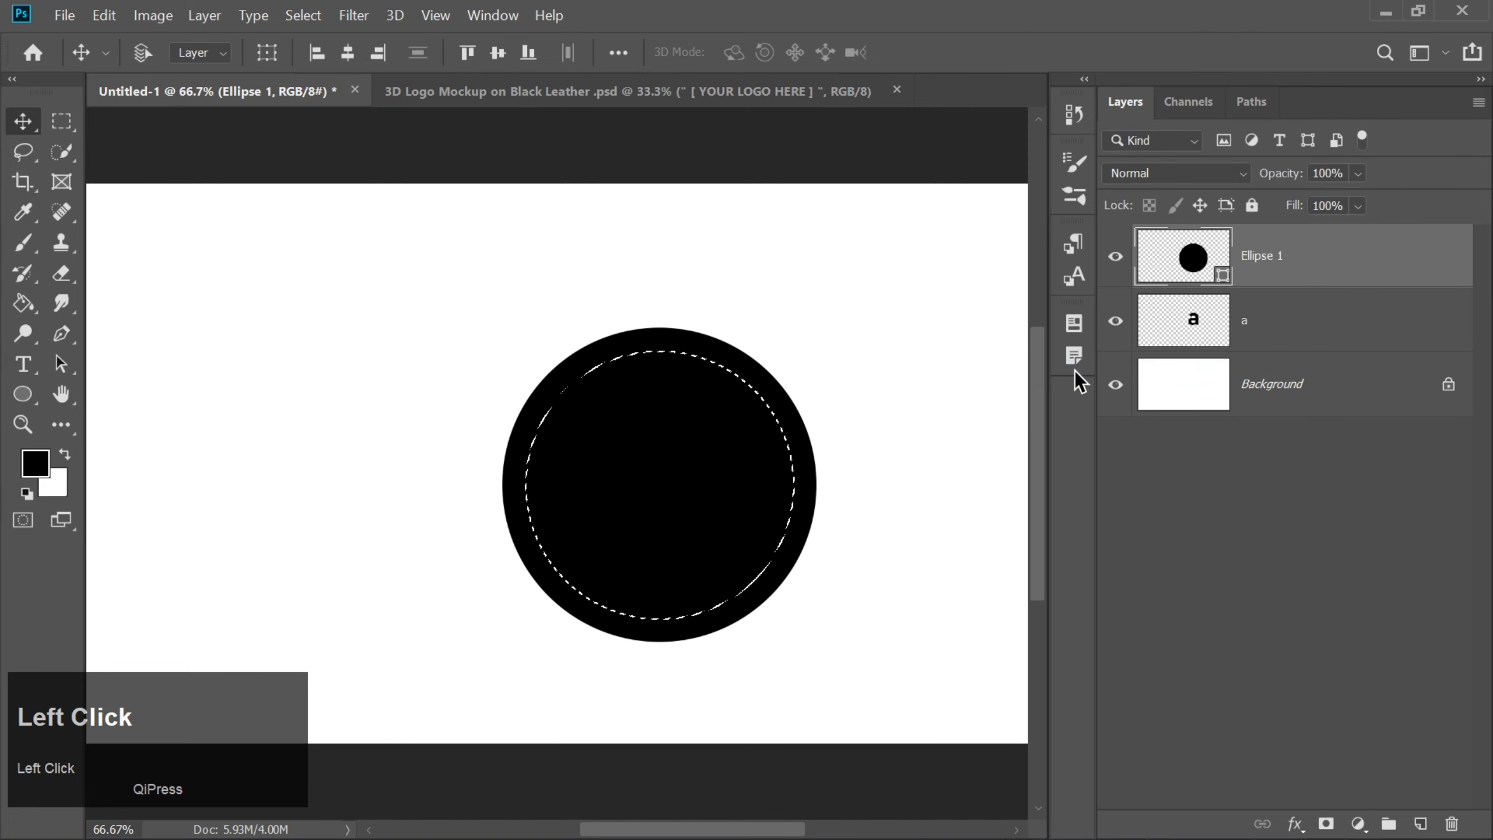
key(Delete)
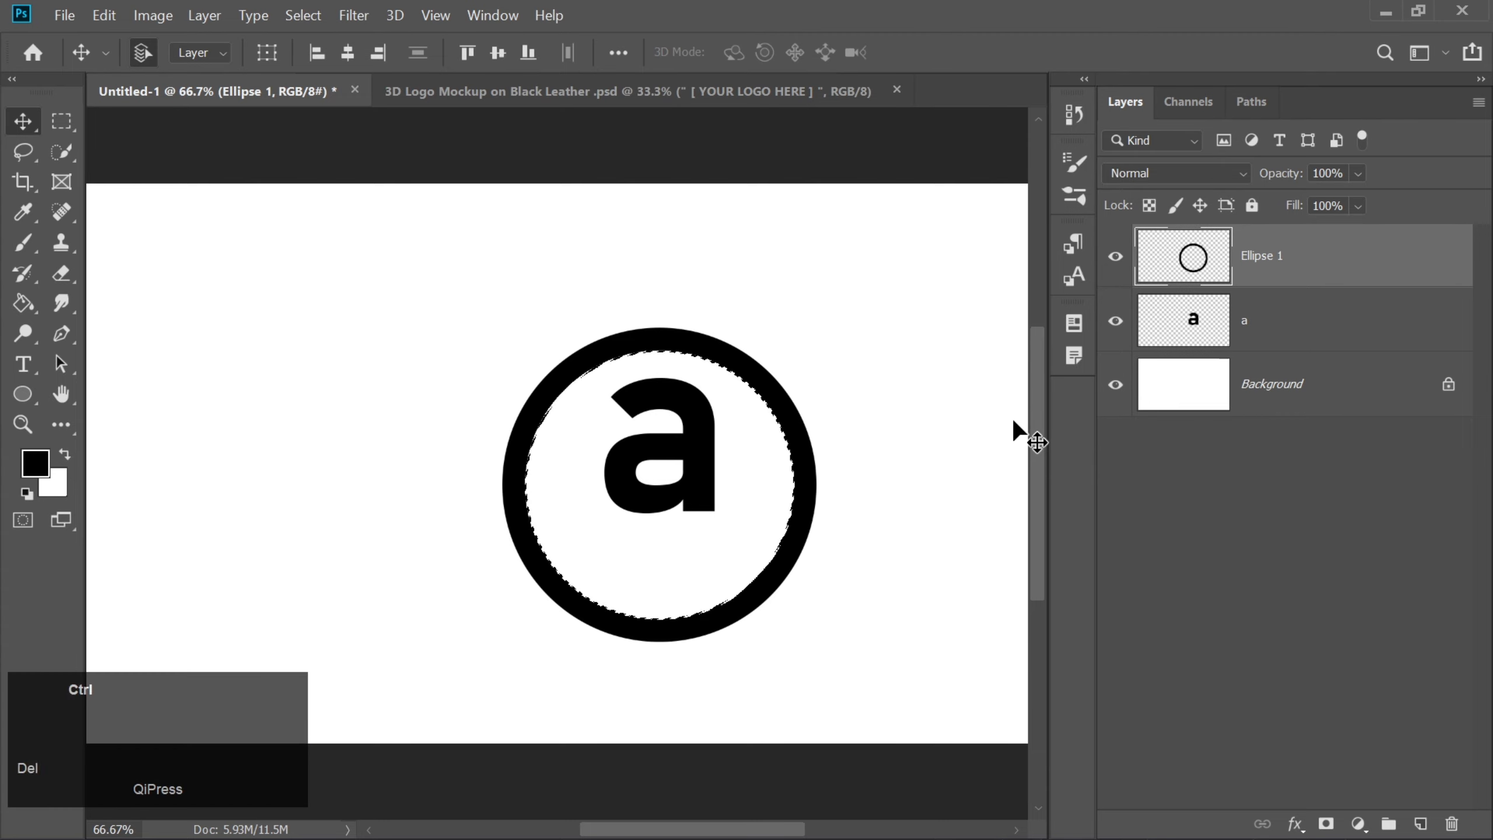
key(ctrl+d)
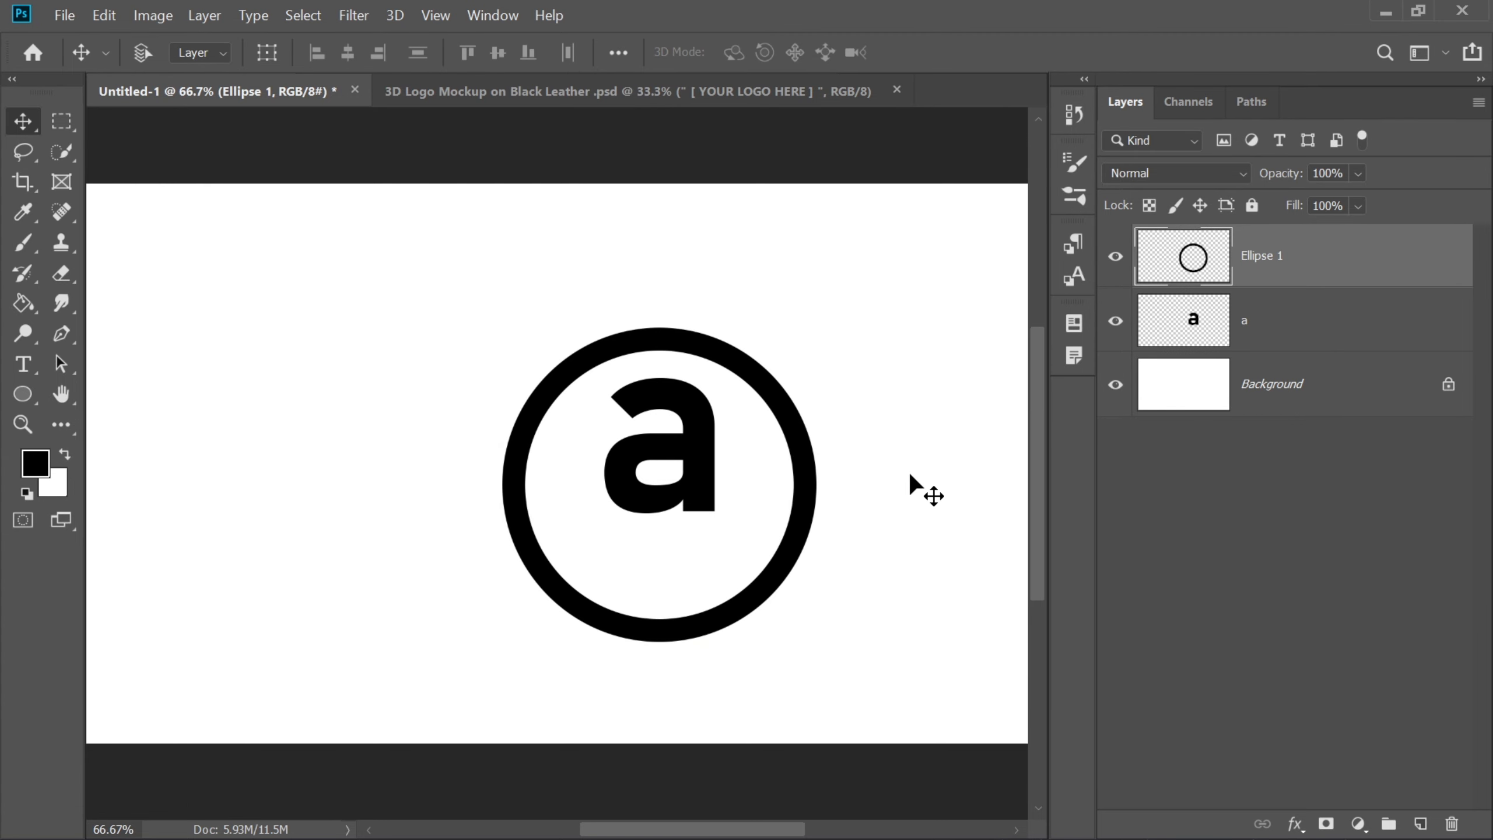
Step: Move the ring up and left so the letter a sits near its inner right edge, and nudge the letter slightly left
drag(801, 523, 748, 490)
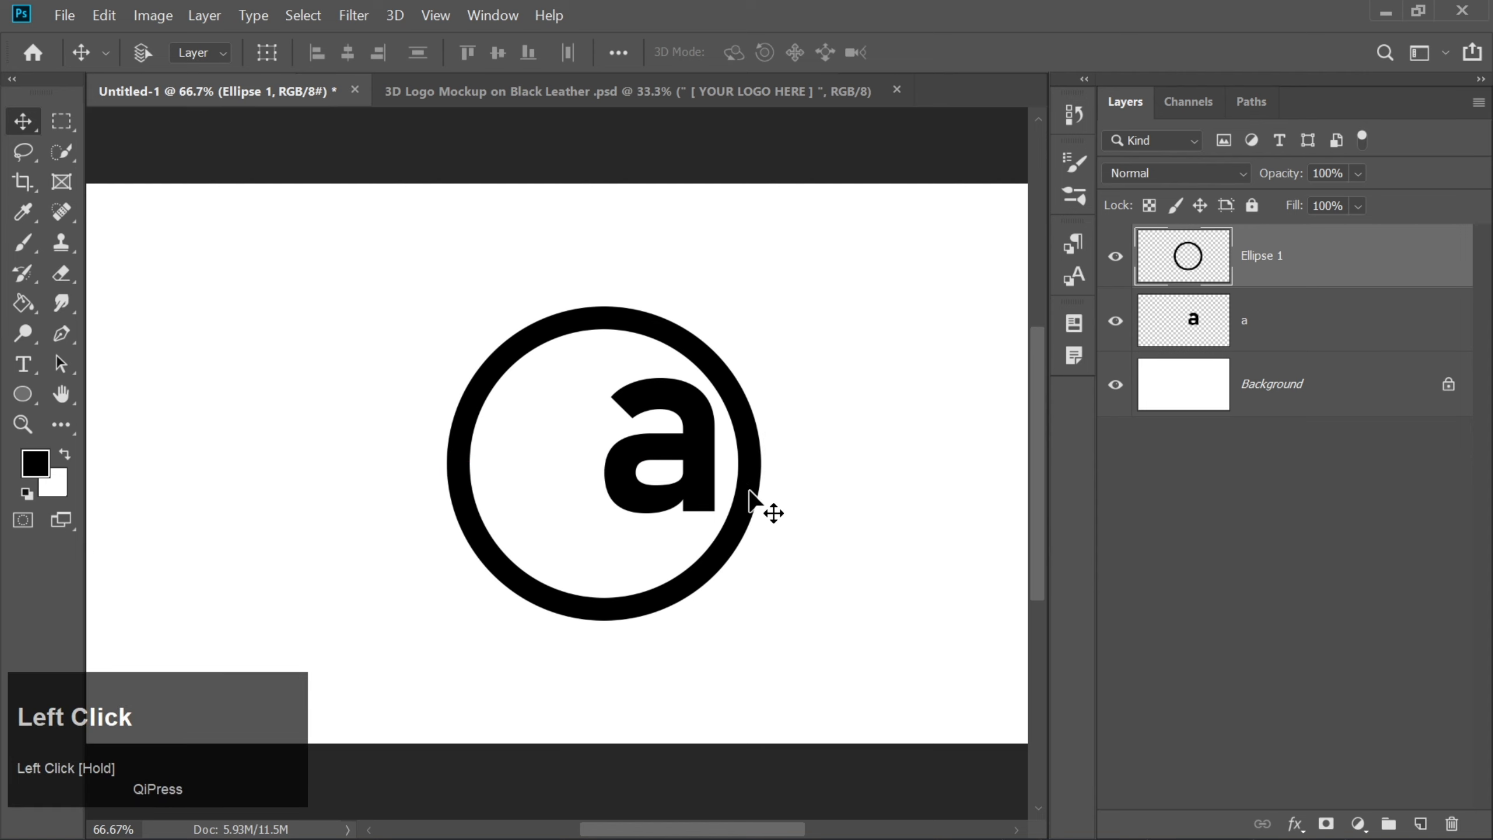
click(1178, 323)
key(Left)
key(Left)
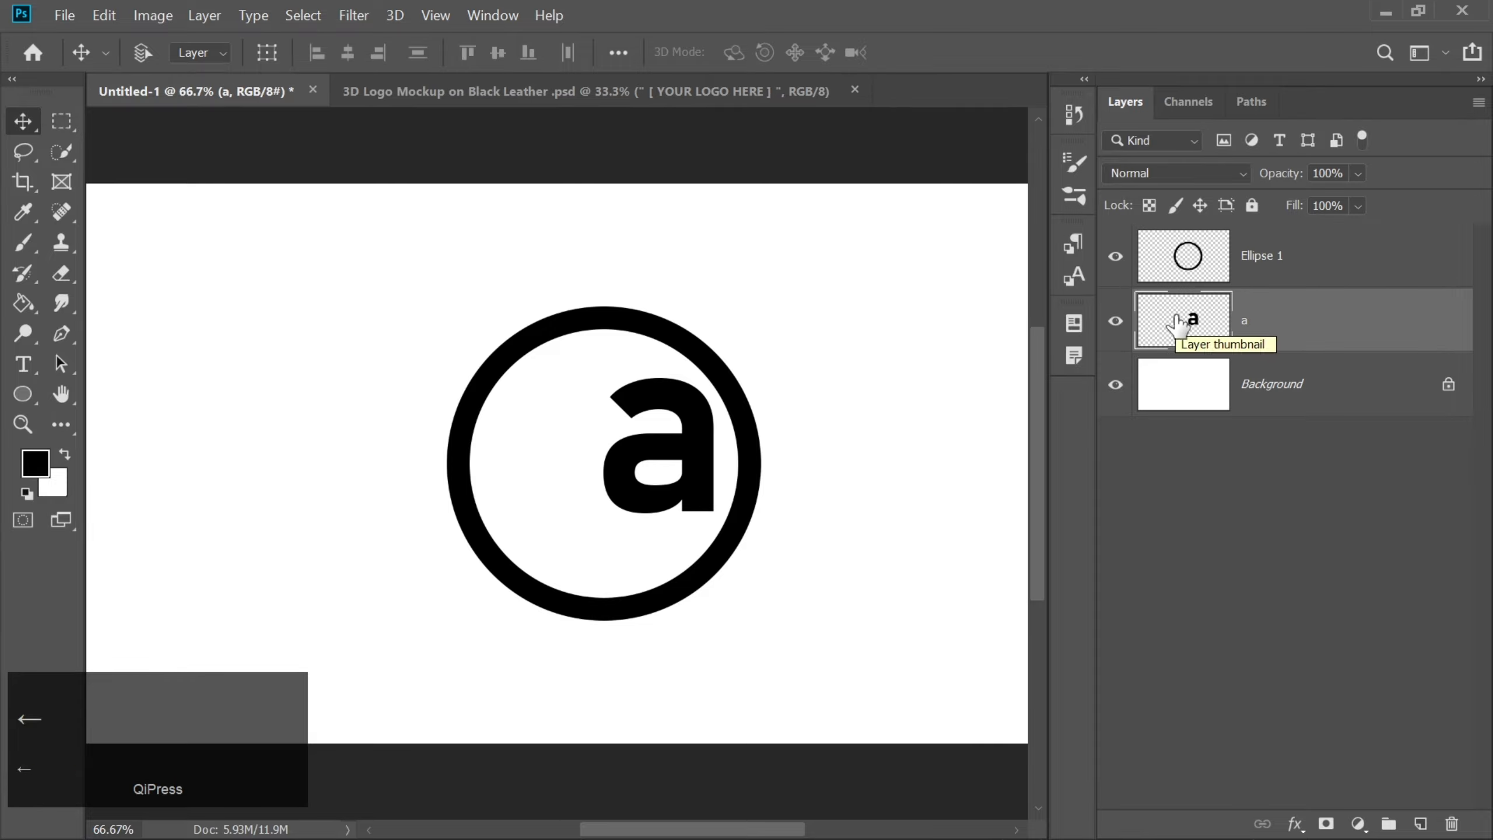
Step: Draw a blue rectangle about 360 by 76 px from the ring's upper-left part across to the top of the letter a
right_click(22, 398)
click(71, 396)
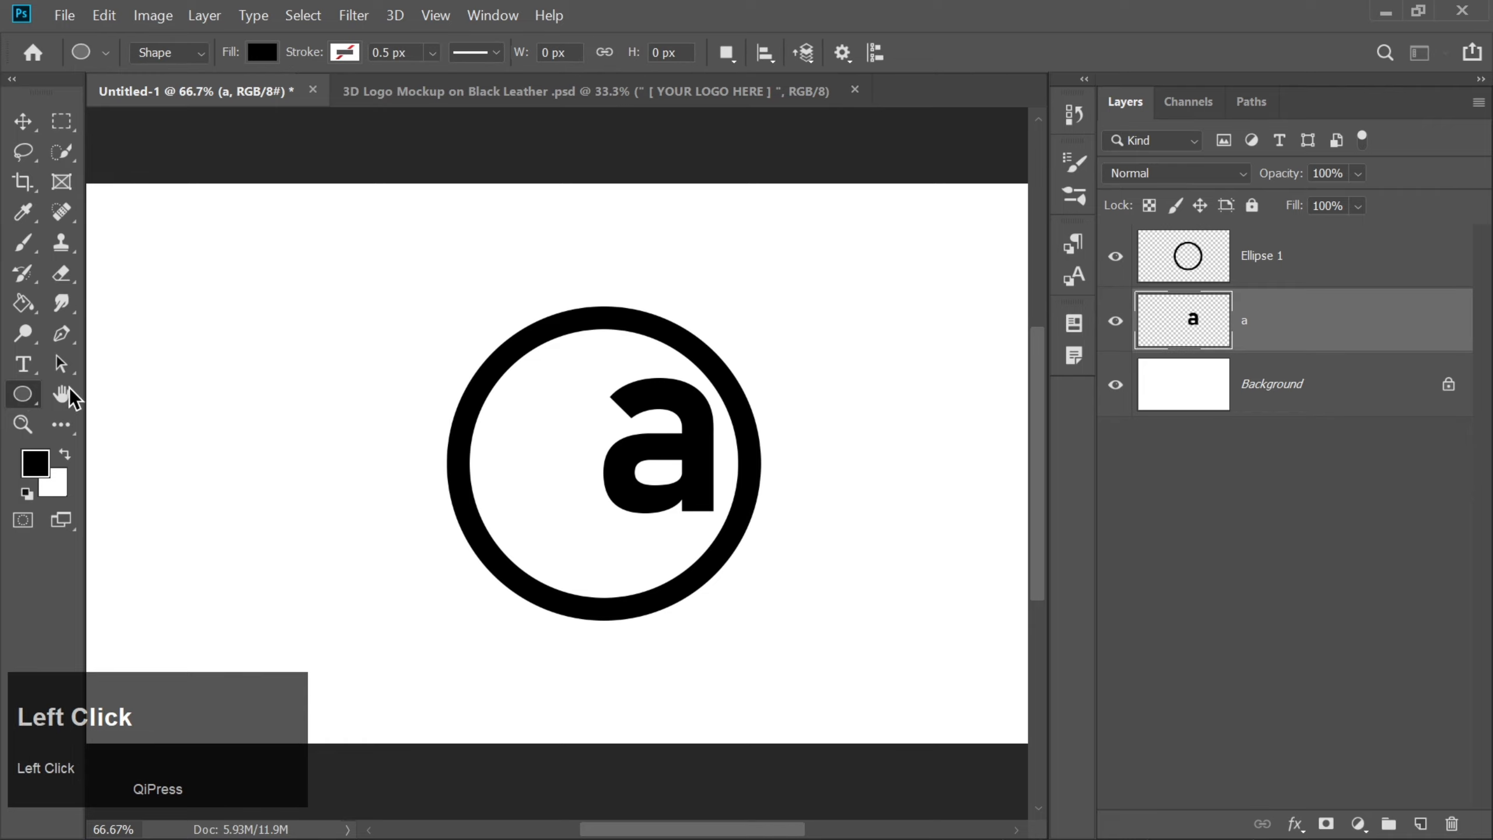
click(263, 55)
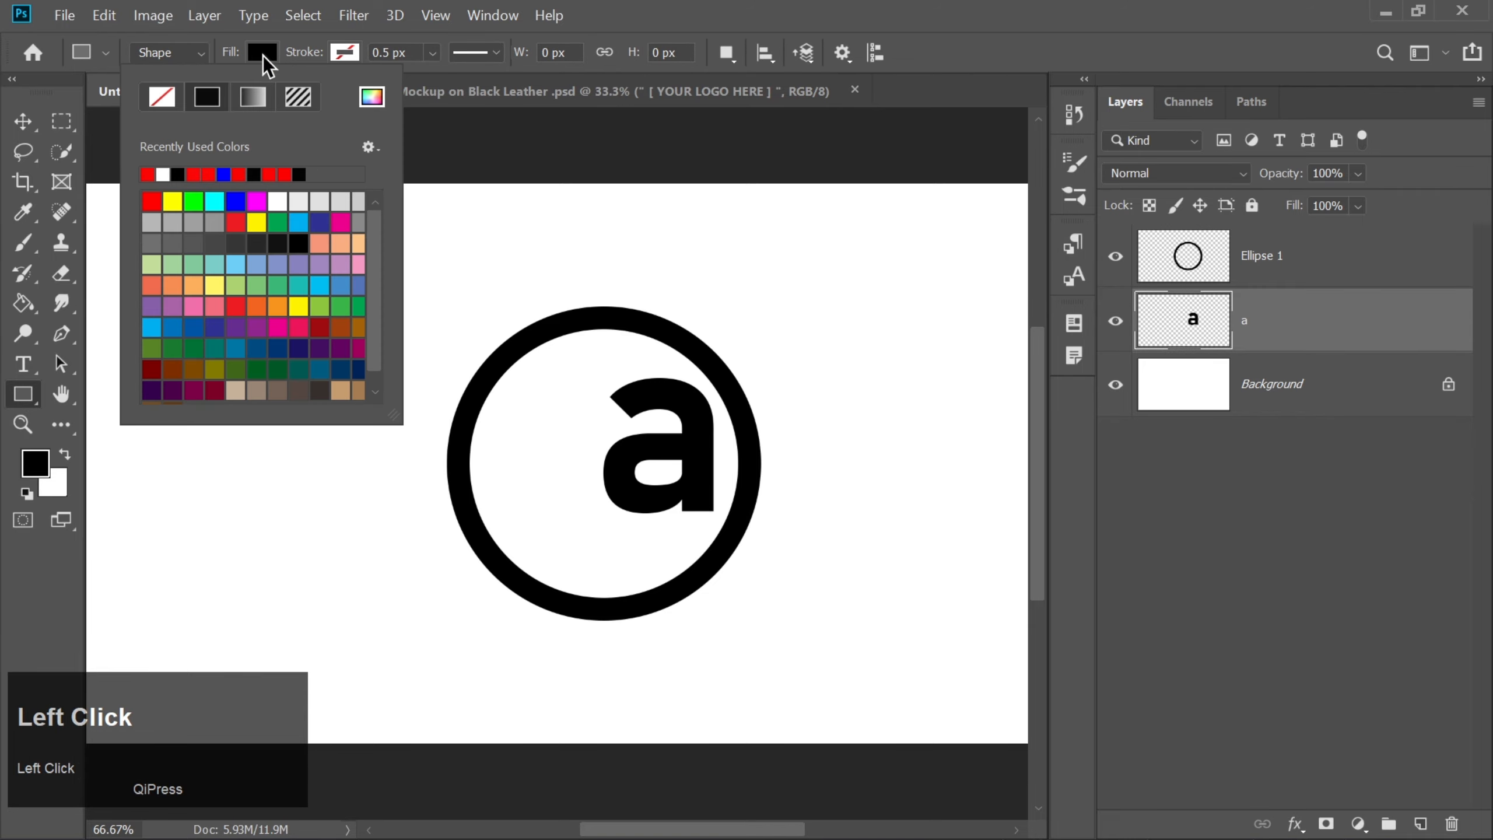
click(235, 201)
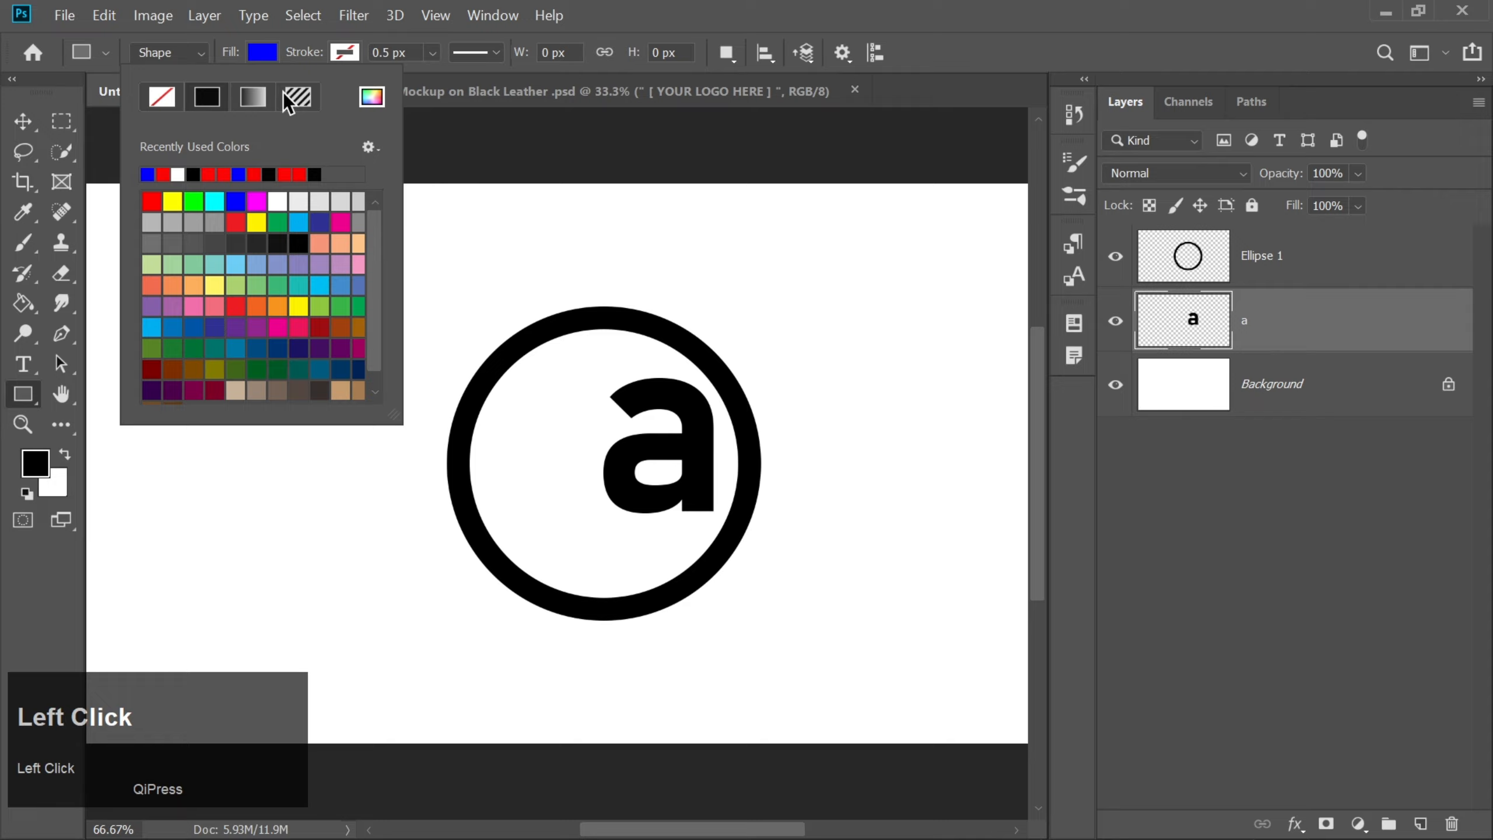
click(266, 57)
key(ctrl+equal)
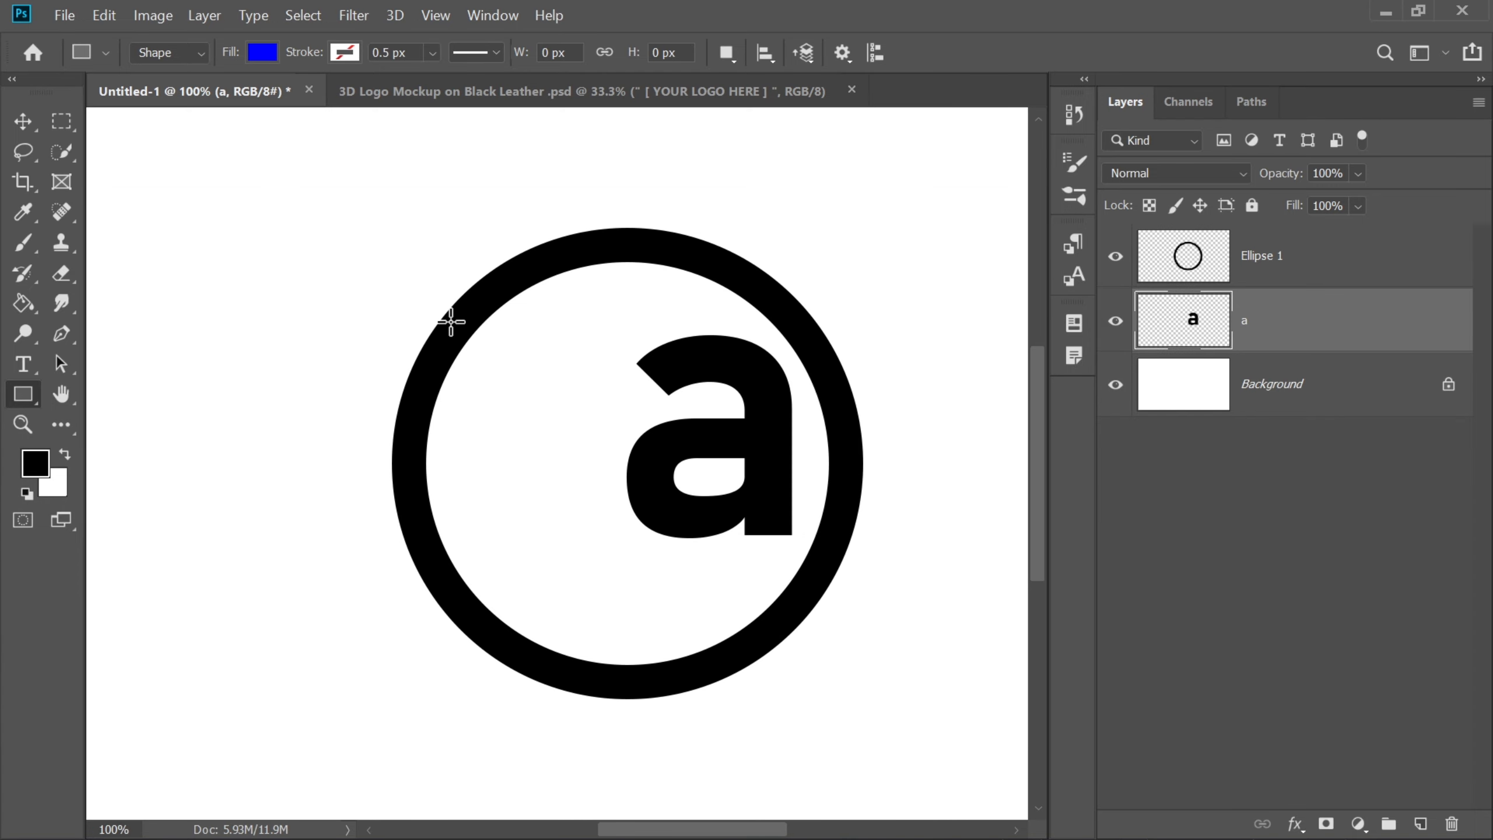
drag(451, 321, 729, 380)
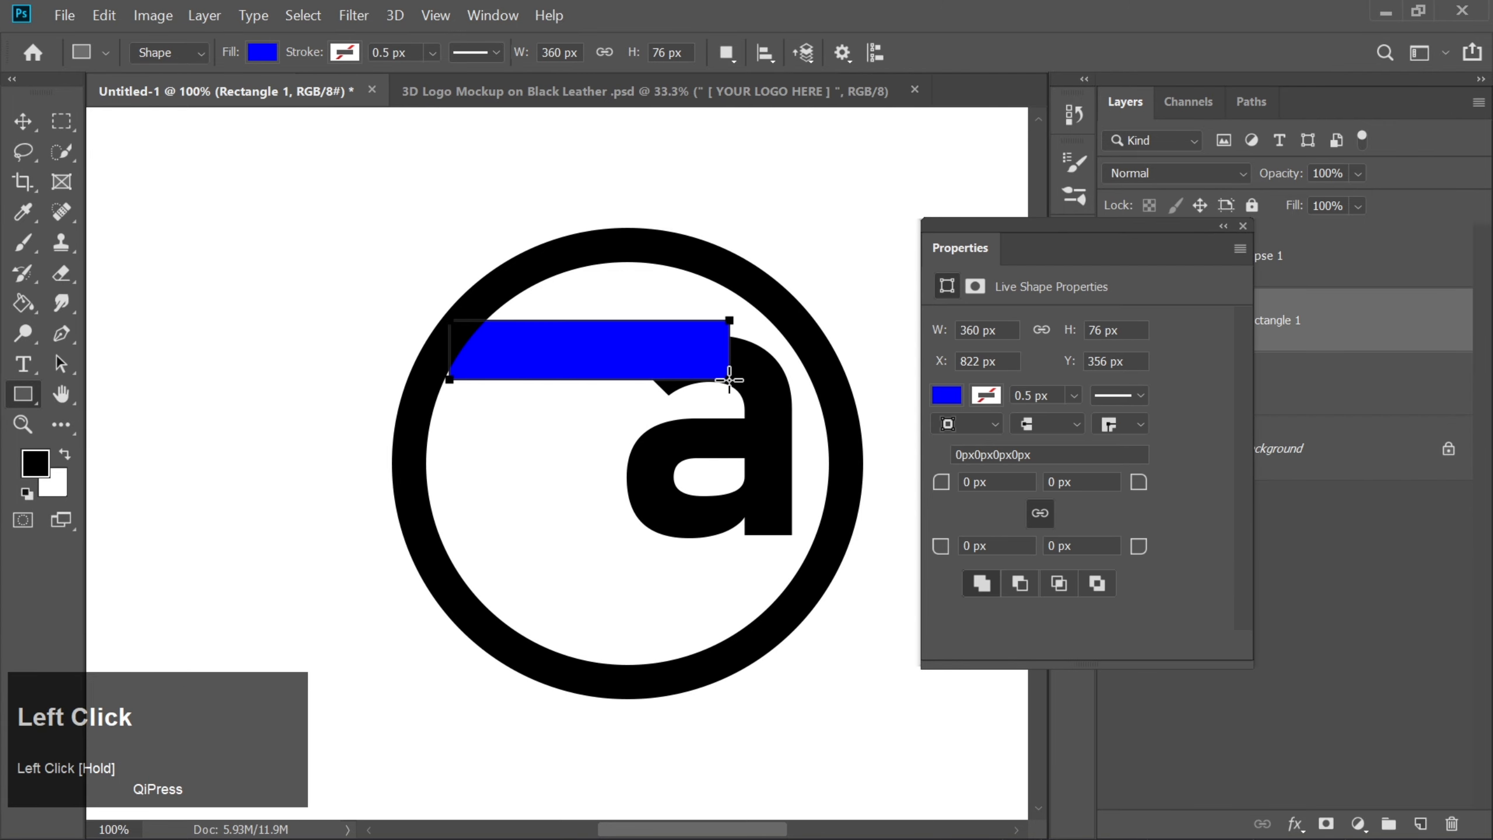
Step: Reduce the blue rectangle's height to about 60 px so it lines up with the top stroke of the letter a
key(ctrl+t)
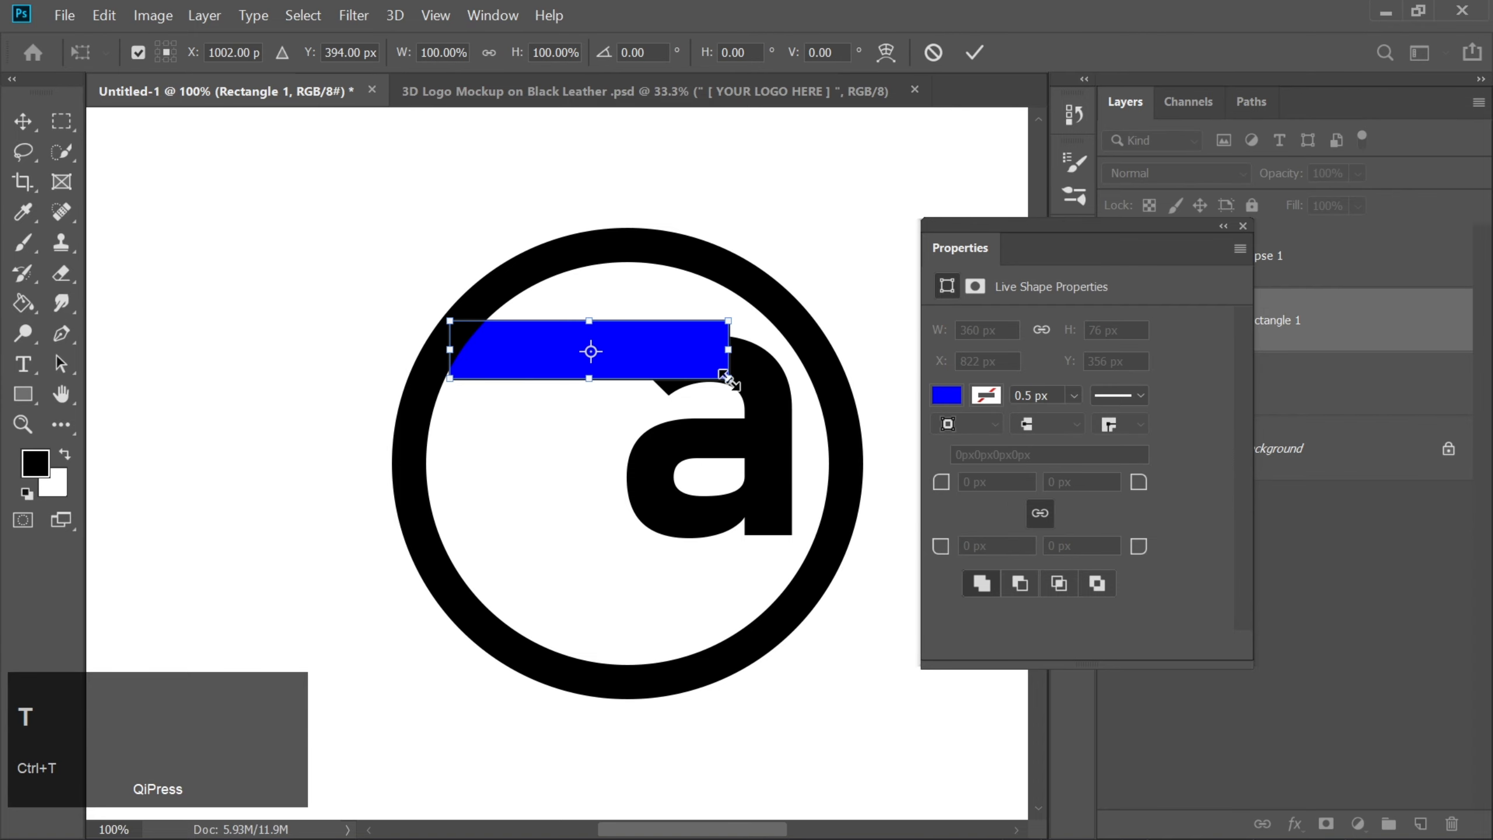
drag(588, 321, 586, 378)
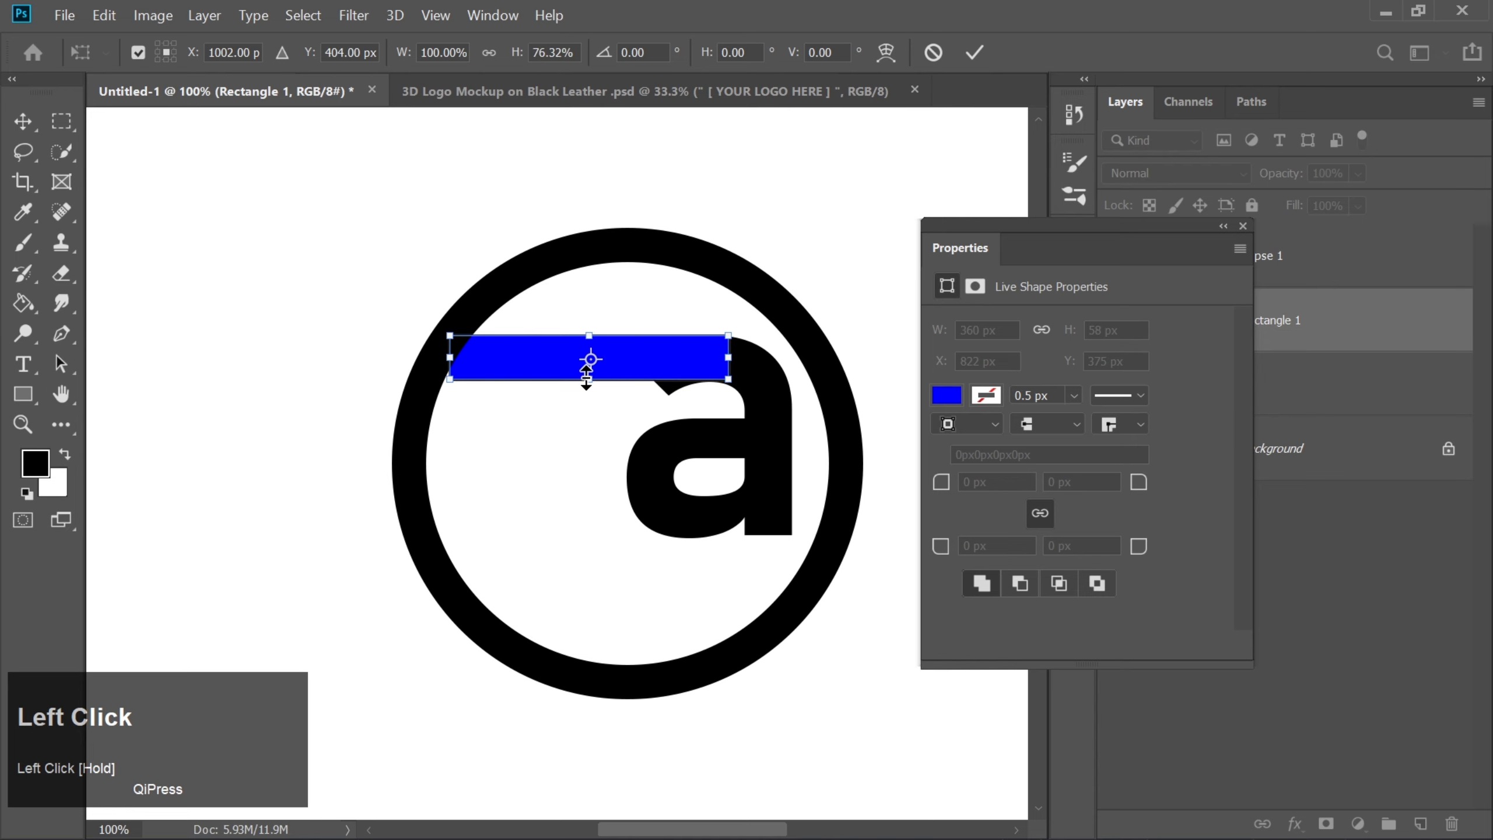
key(ctrl+equal)
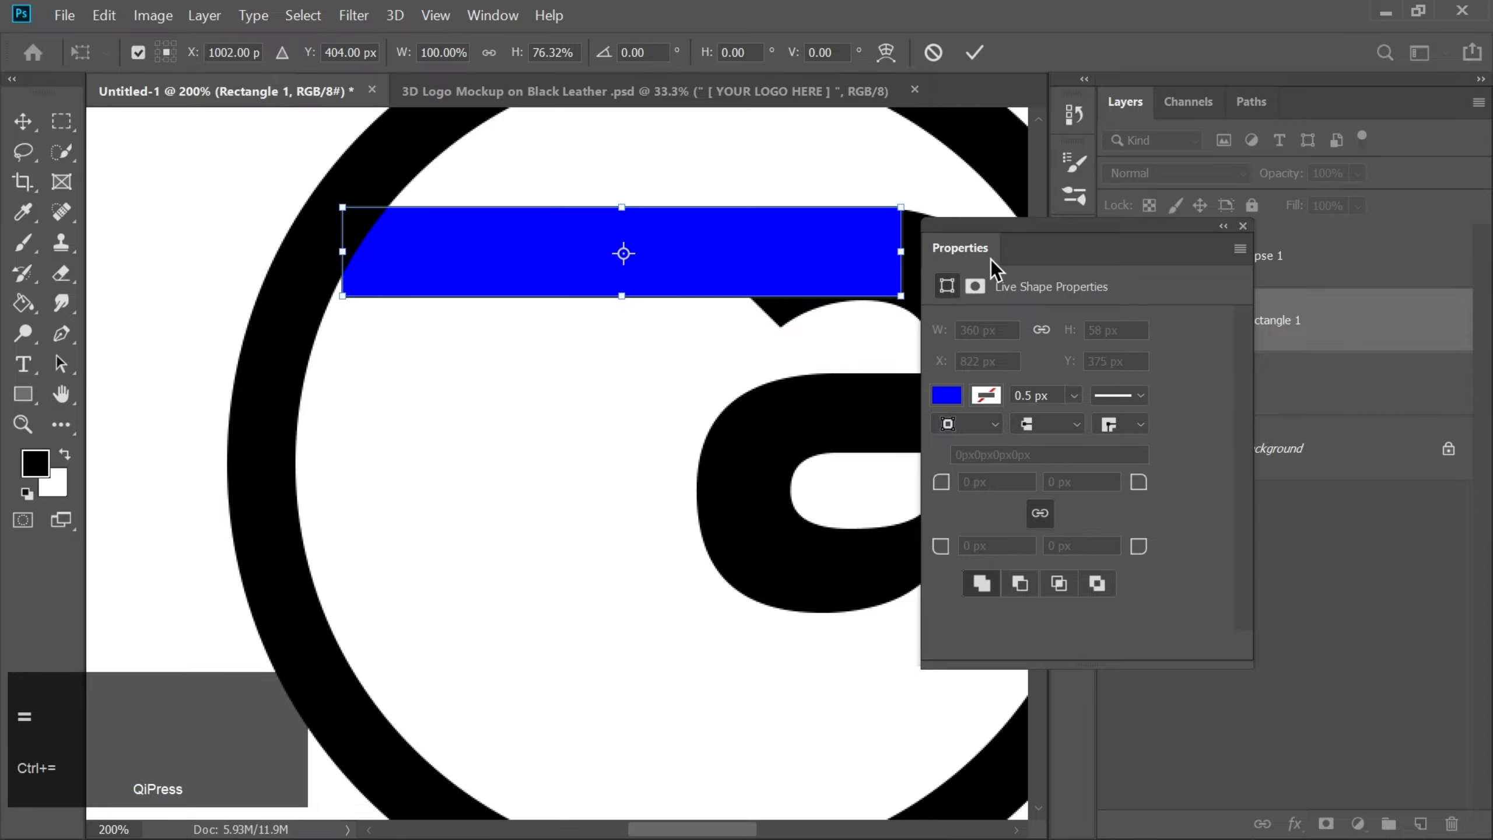
click(1247, 234)
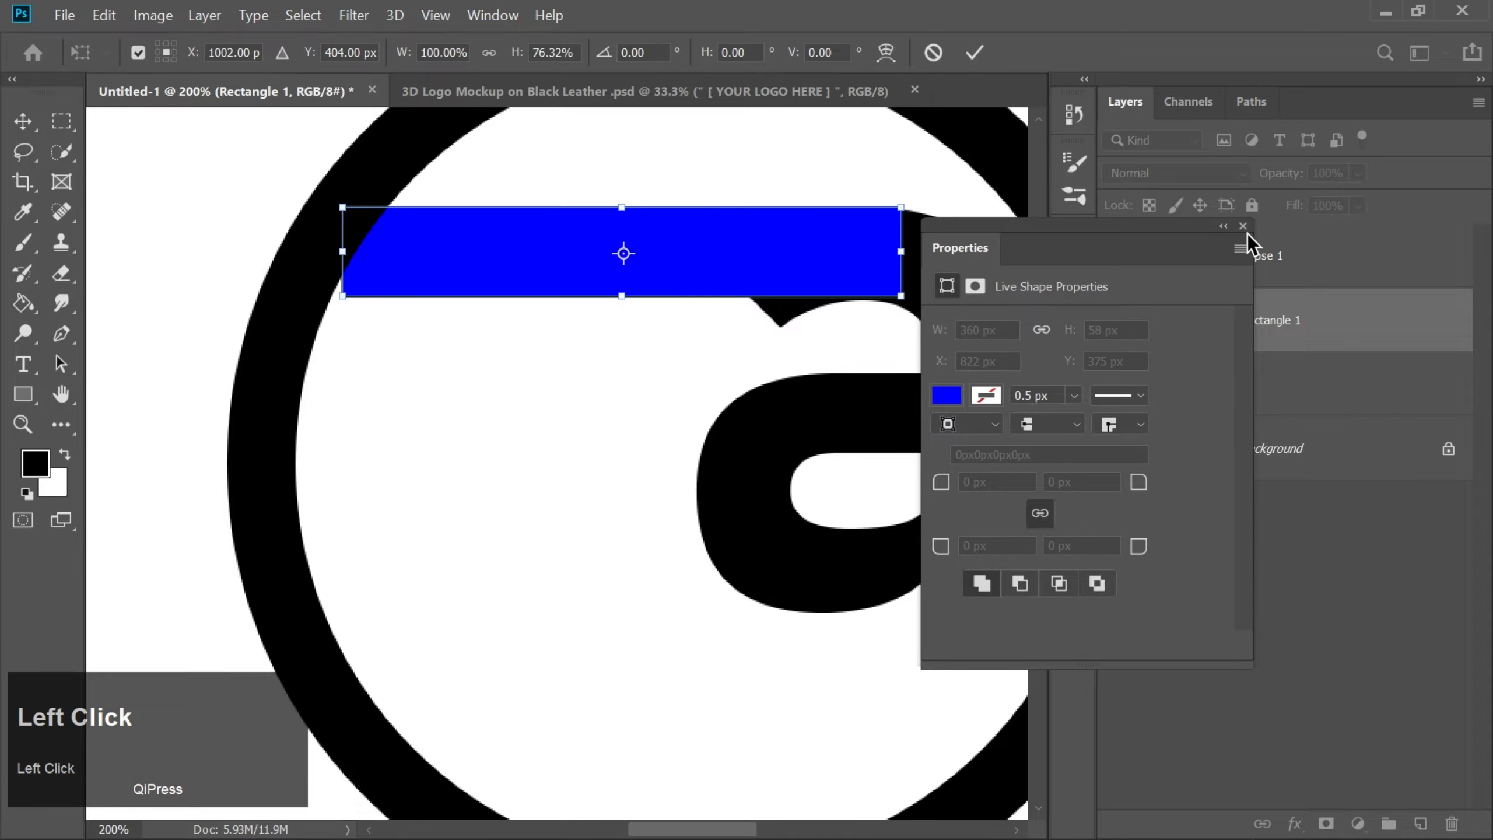
click(1244, 231)
key(Down)
key(Down)
key(Down)
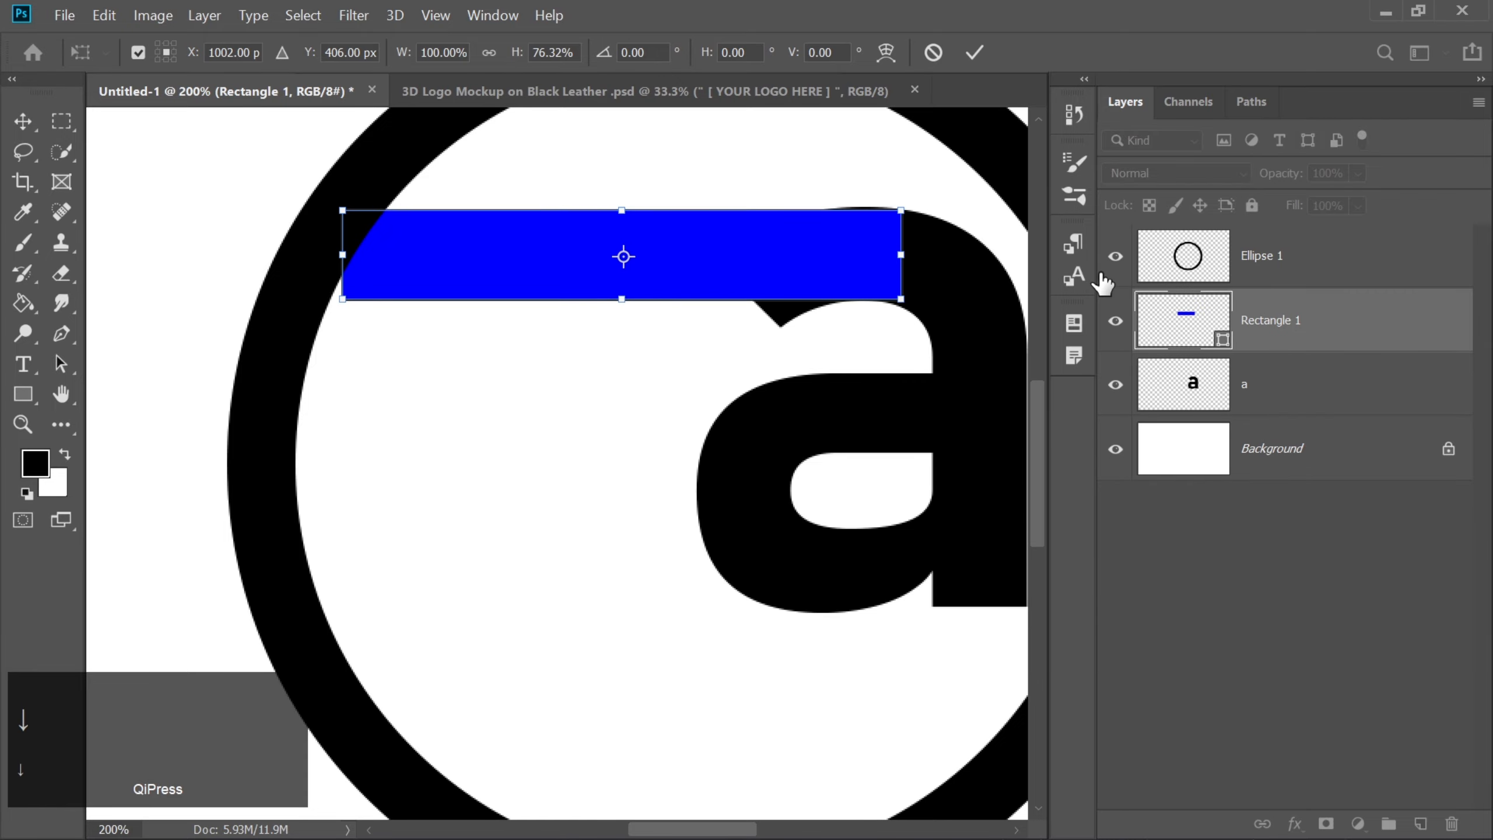
key(Up)
drag(615, 219, 616, 216)
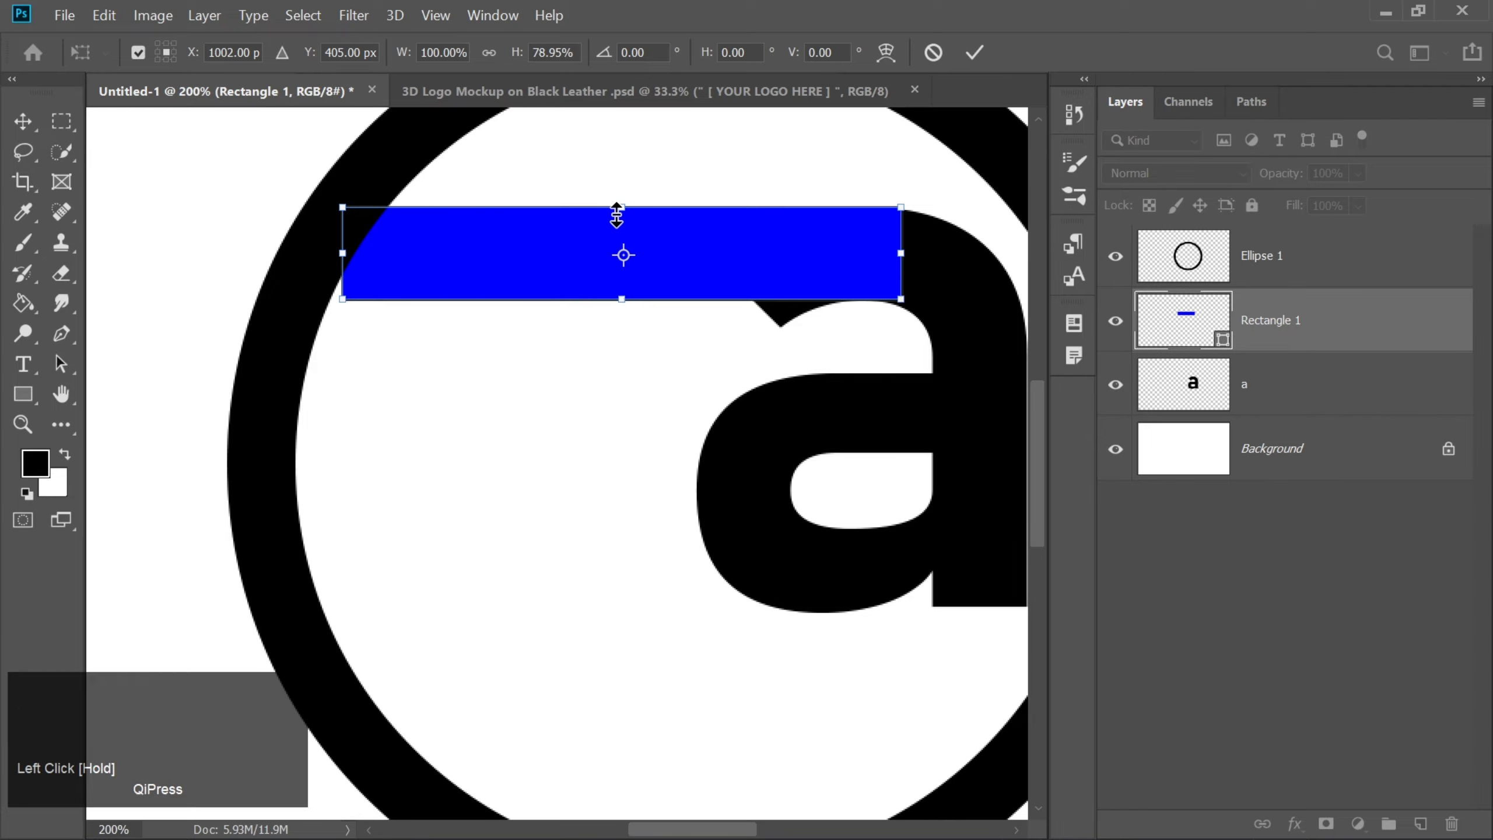
key(Return)
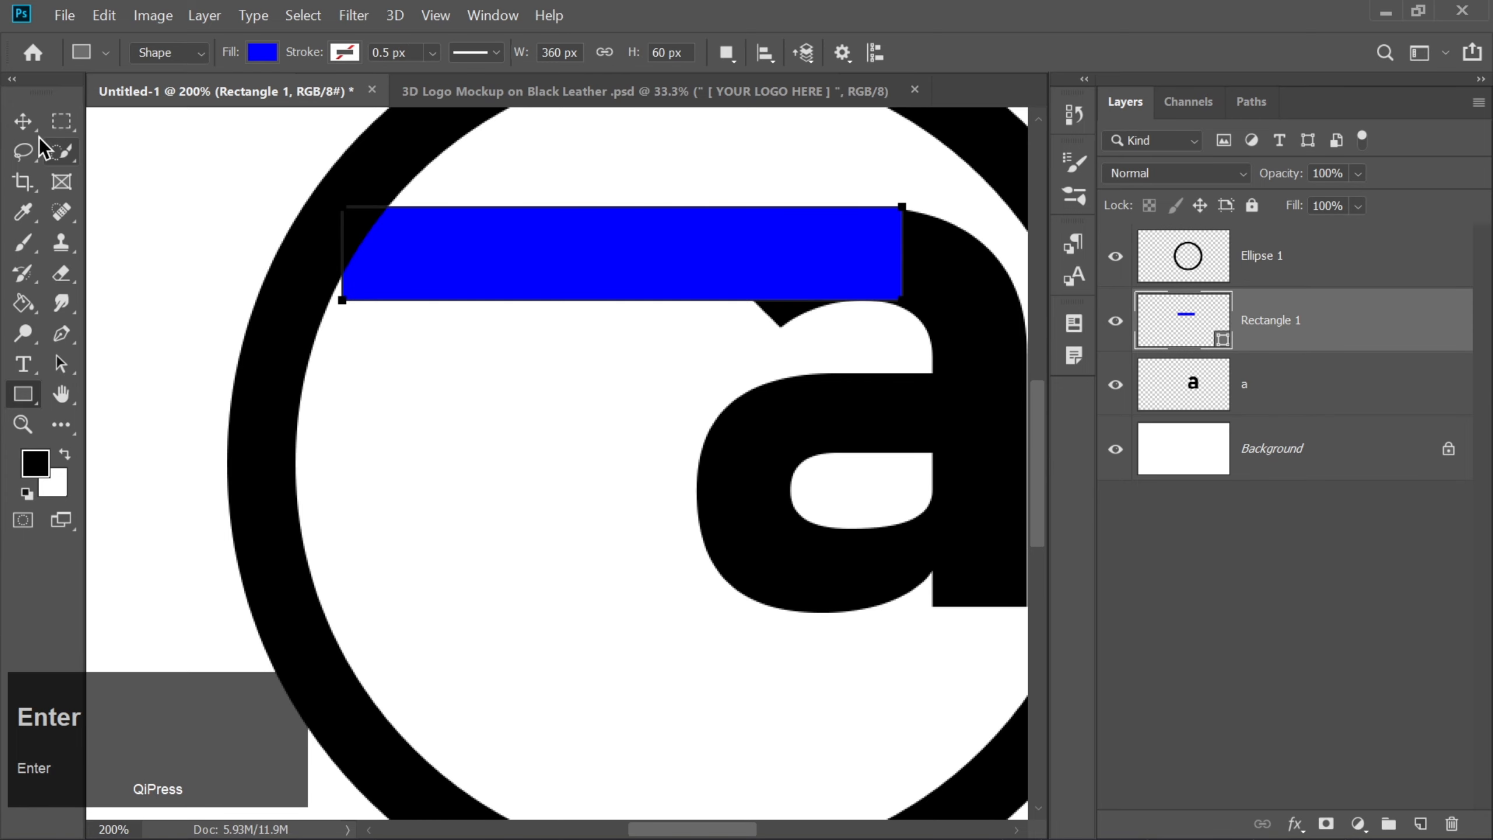
Step: Widen the blue bar to about 104% by extending its outer end further beneath the ring
click(23, 122)
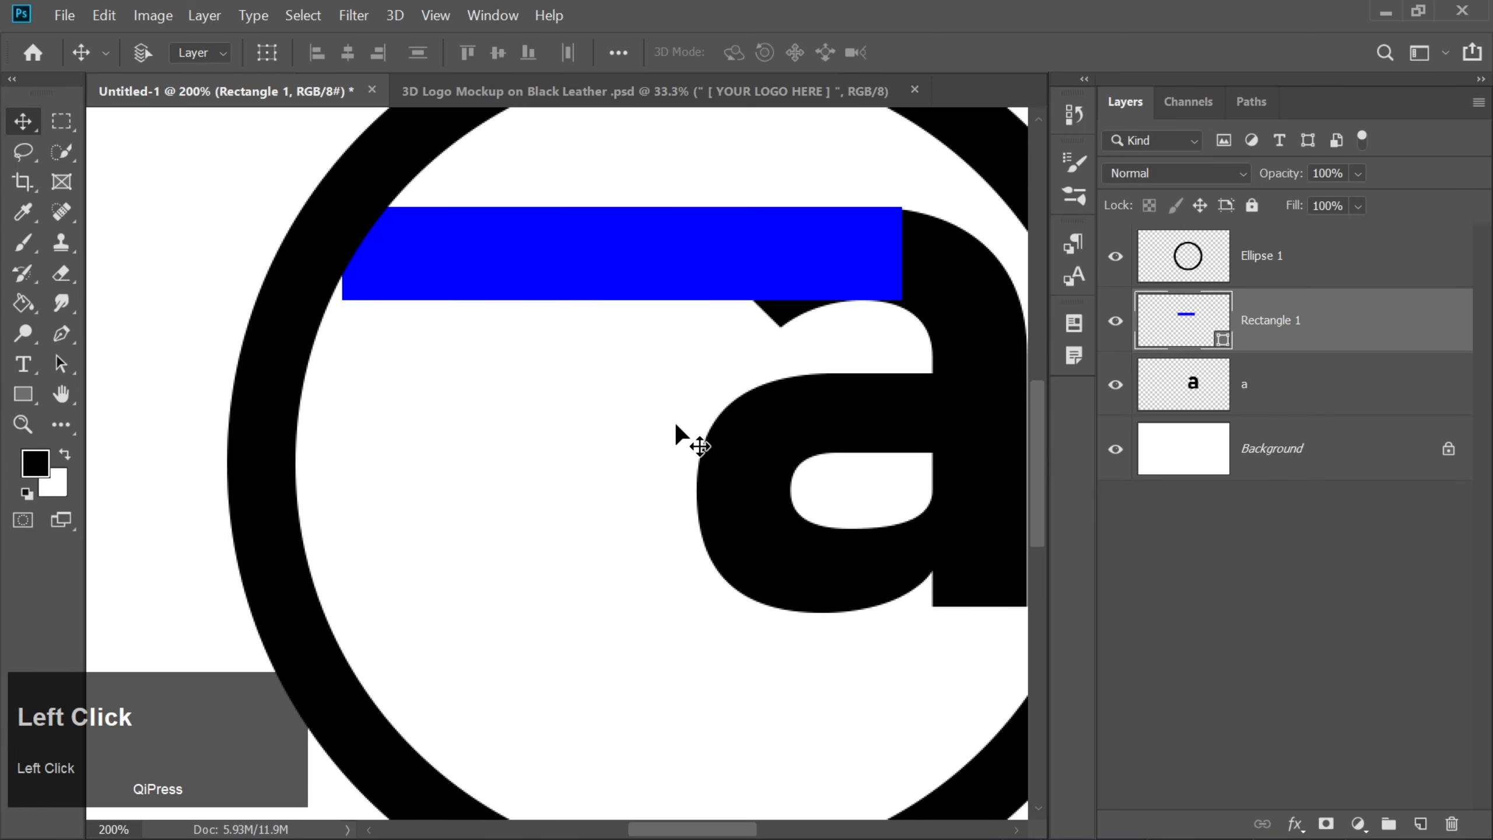
key(ctrl+t)
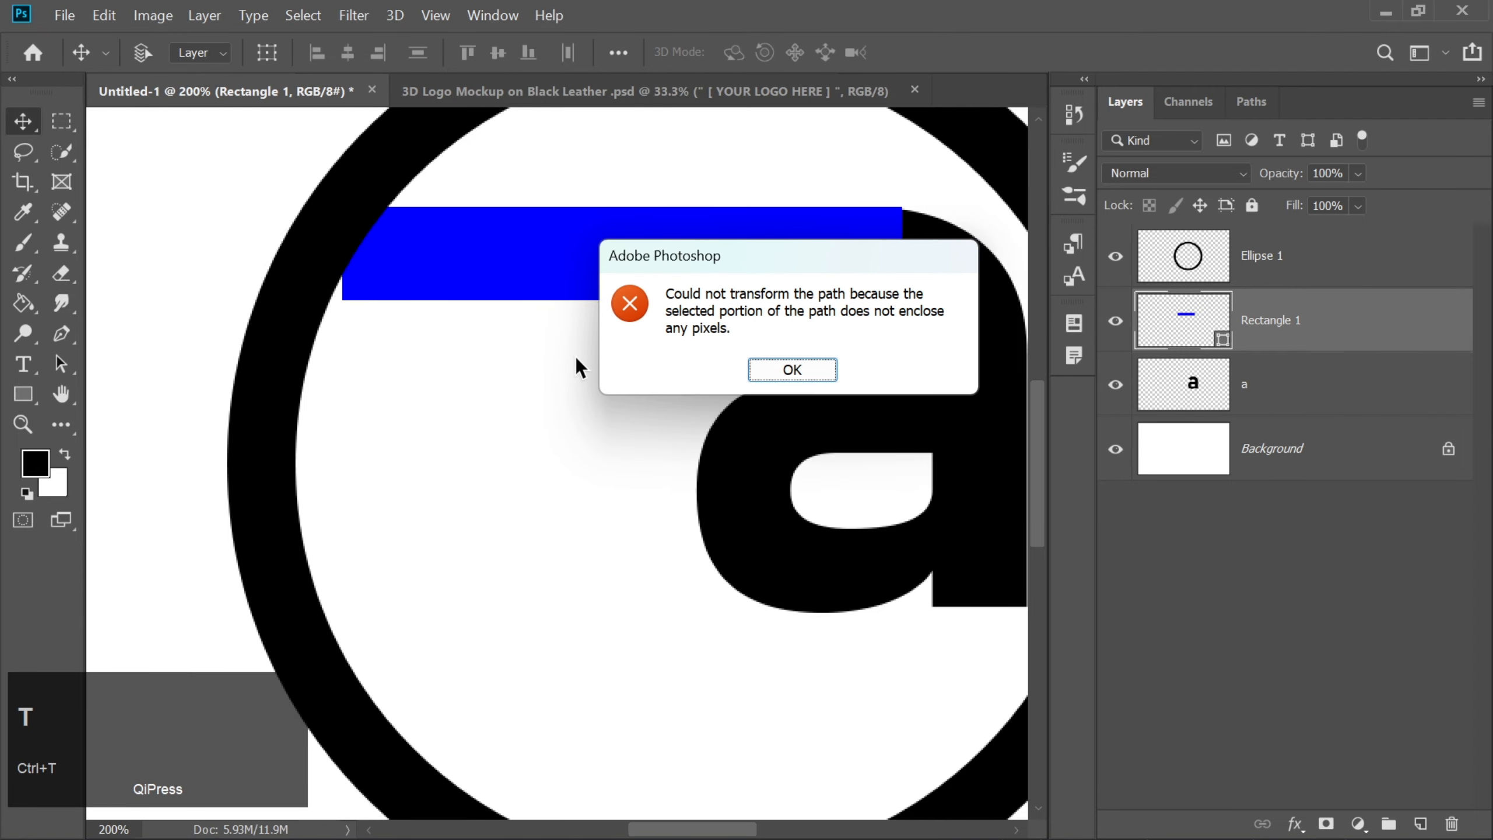
click(789, 365)
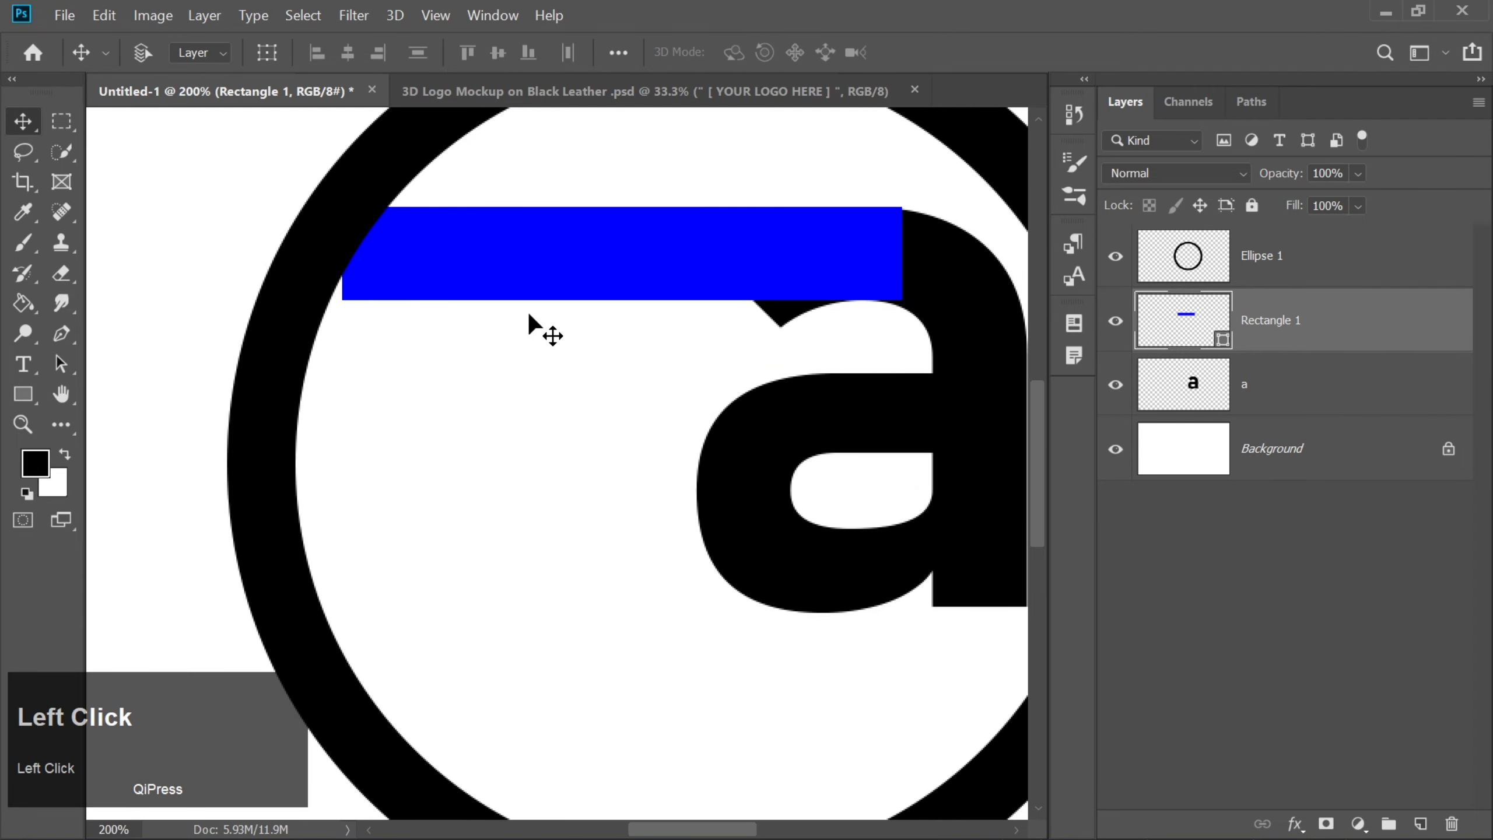
key(ctrl+t)
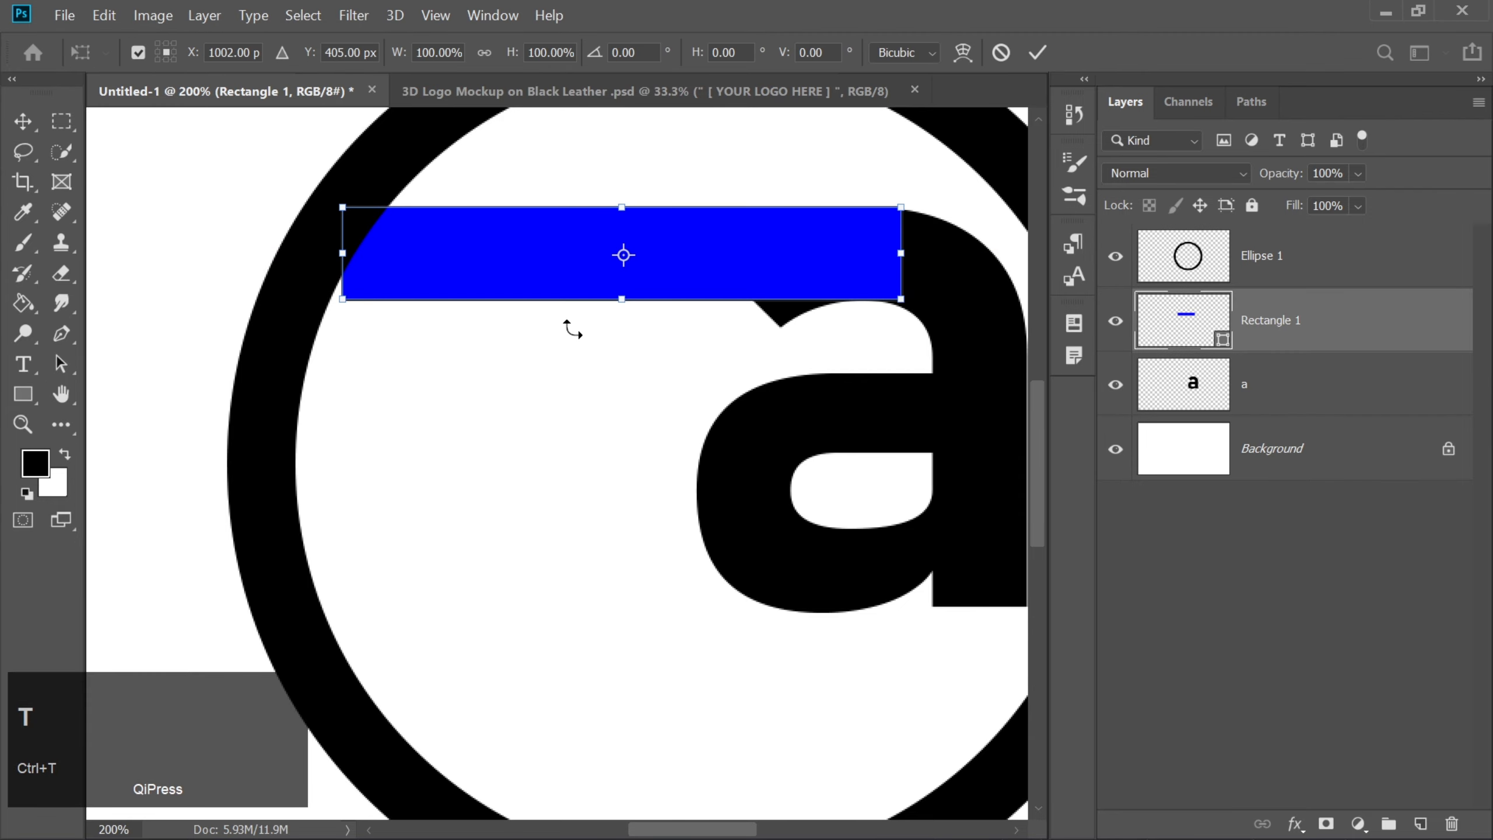
drag(343, 253, 314, 265)
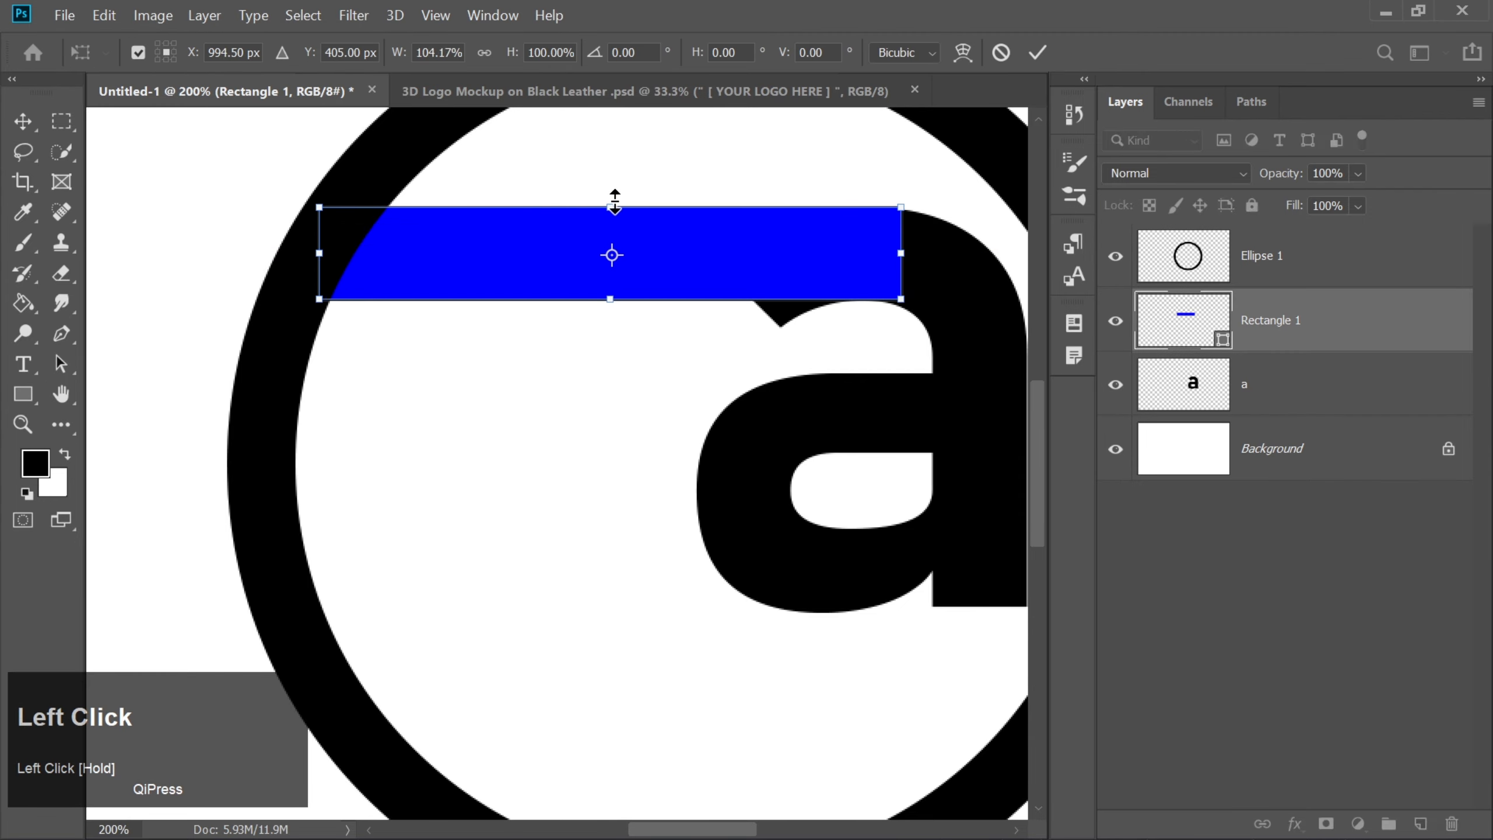
drag(614, 201, 612, 209)
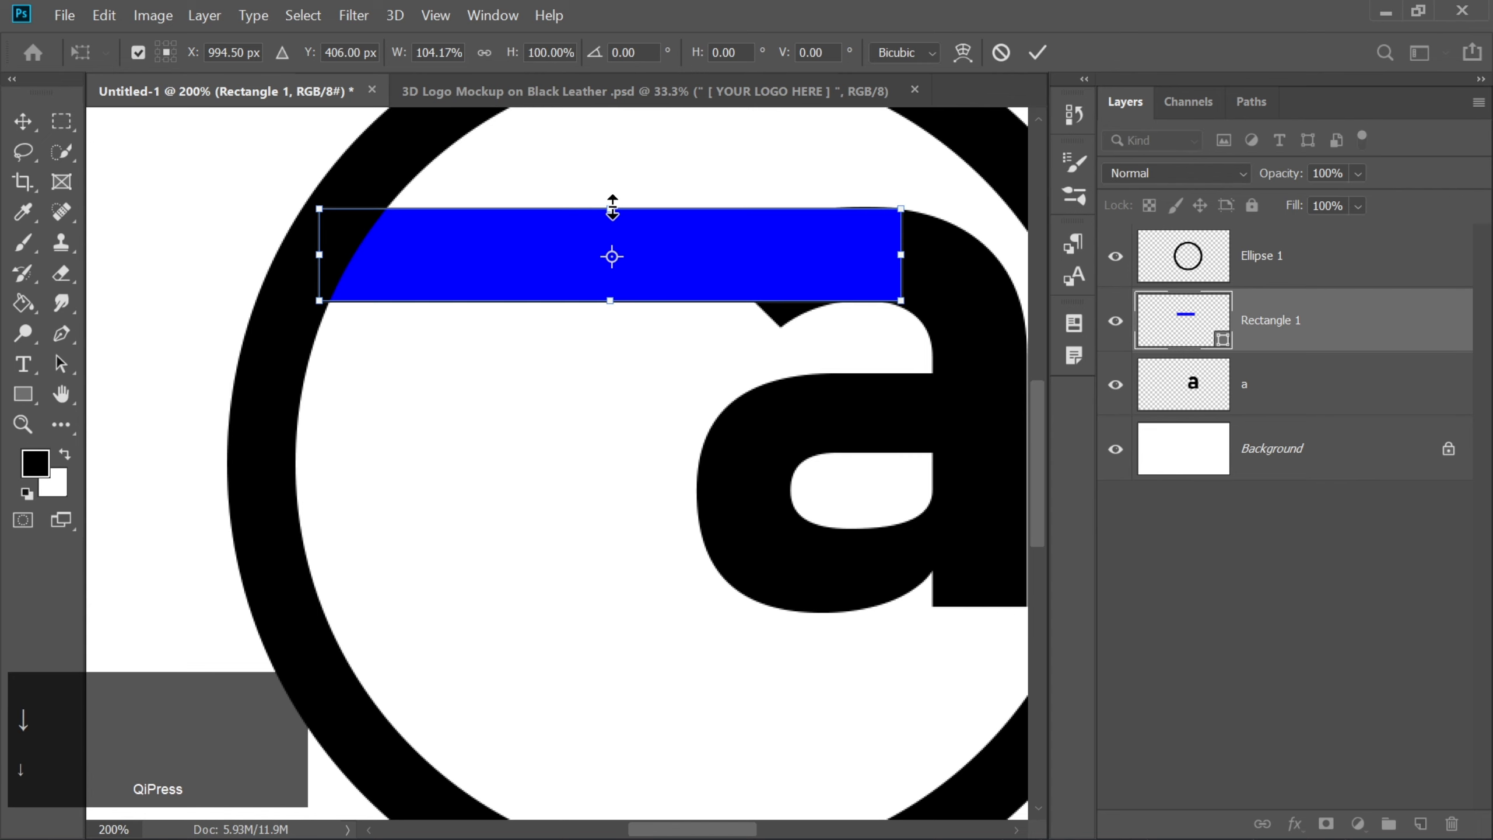
key(Return)
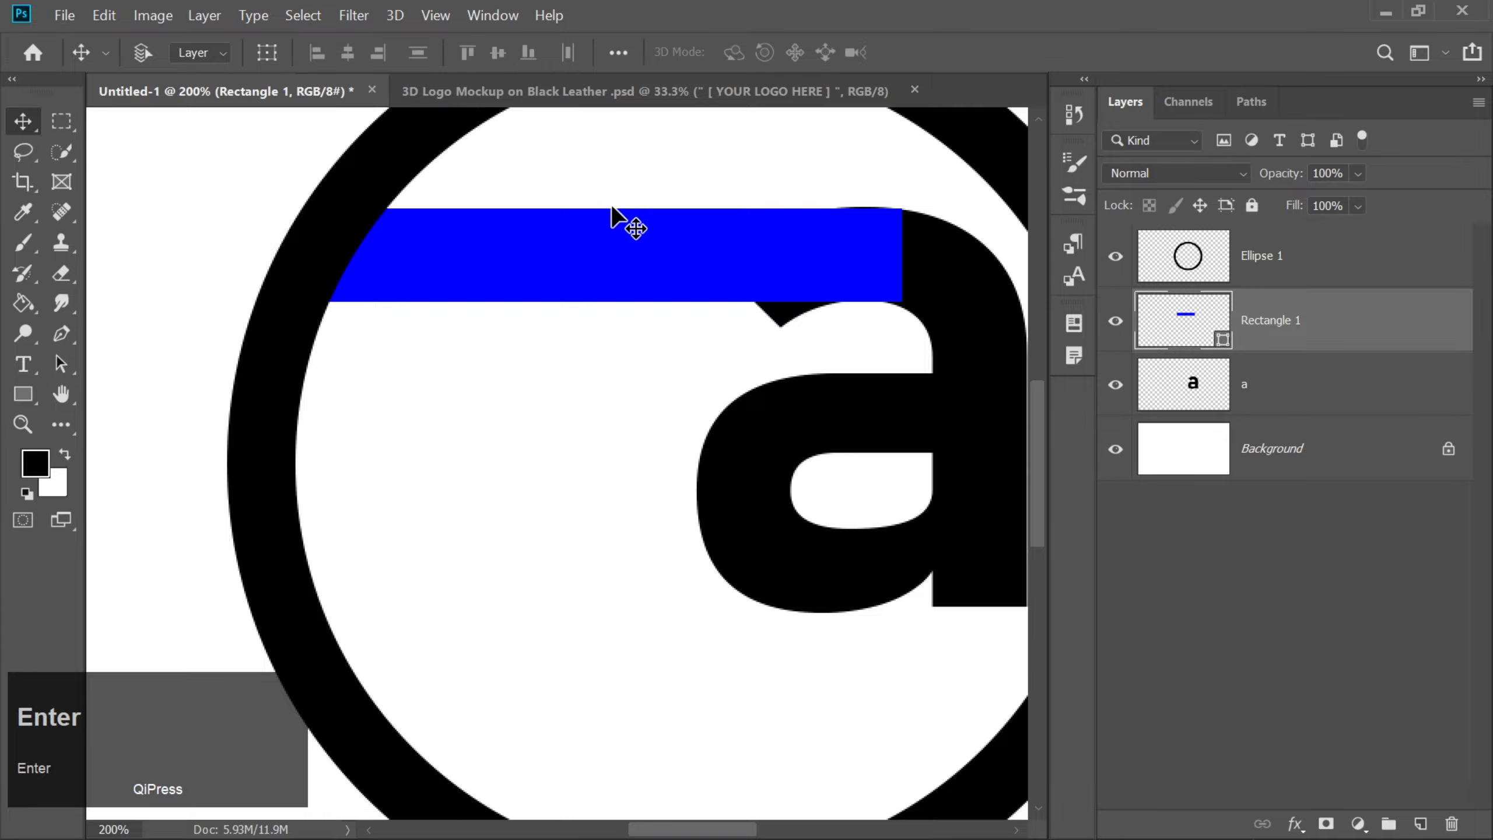
Step: Fine-tune the blue bar's vertical position by single-pixel nudges to align it with the top stroke of the letter a
key(Up)
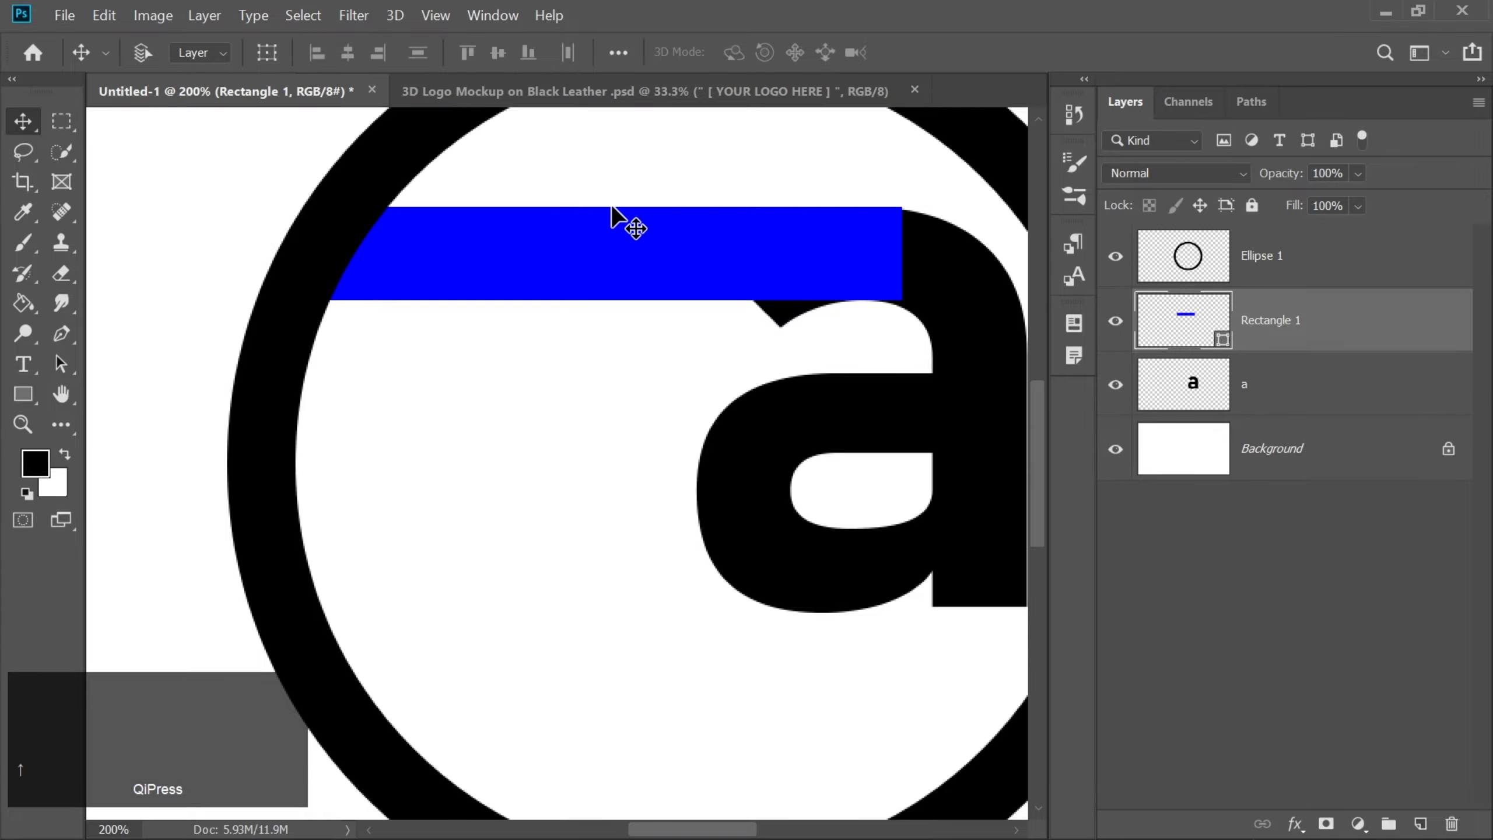
key(Down)
key(Down)
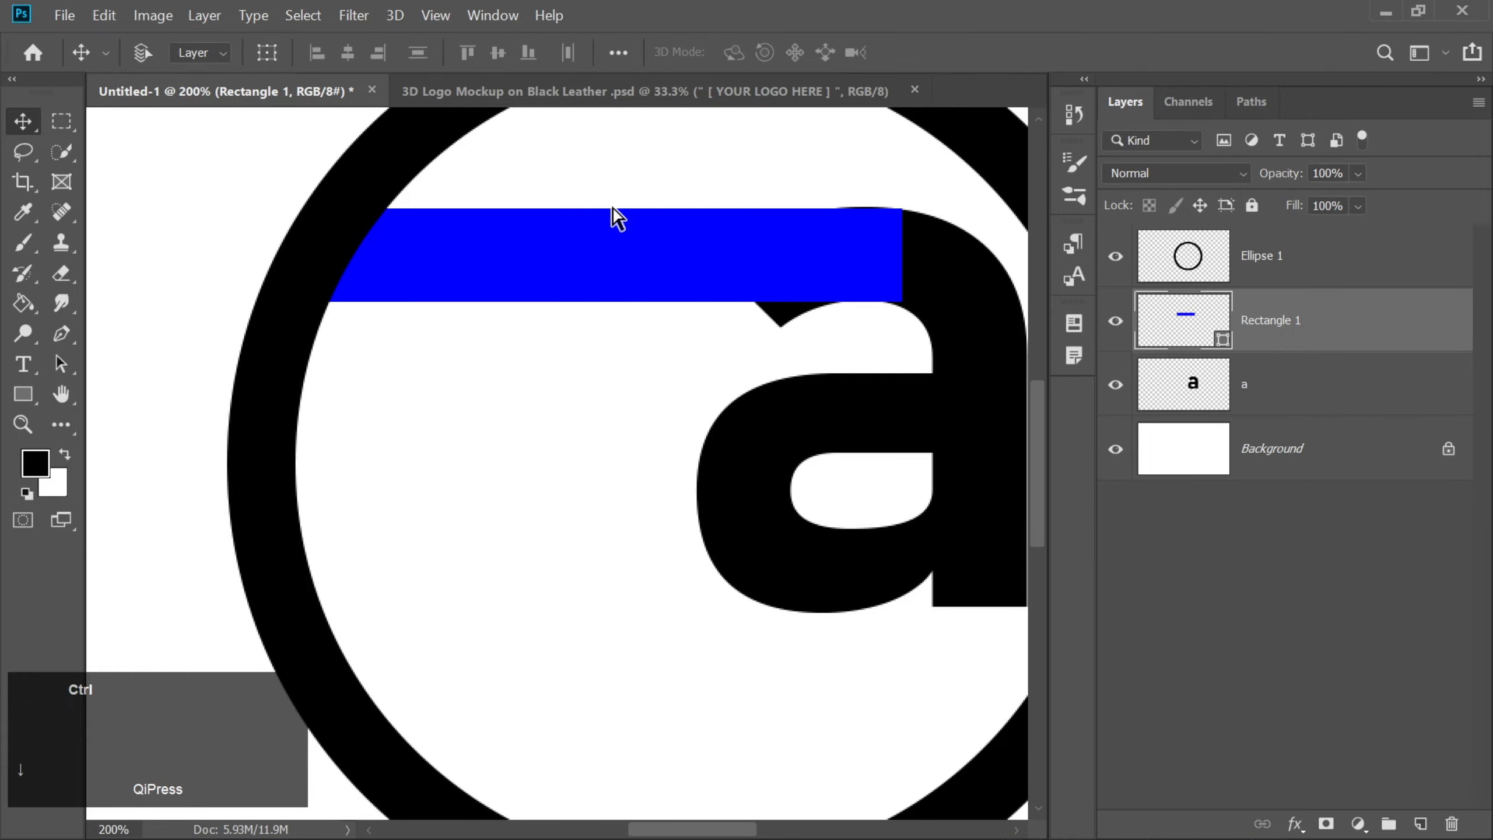
key(ctrl+t)
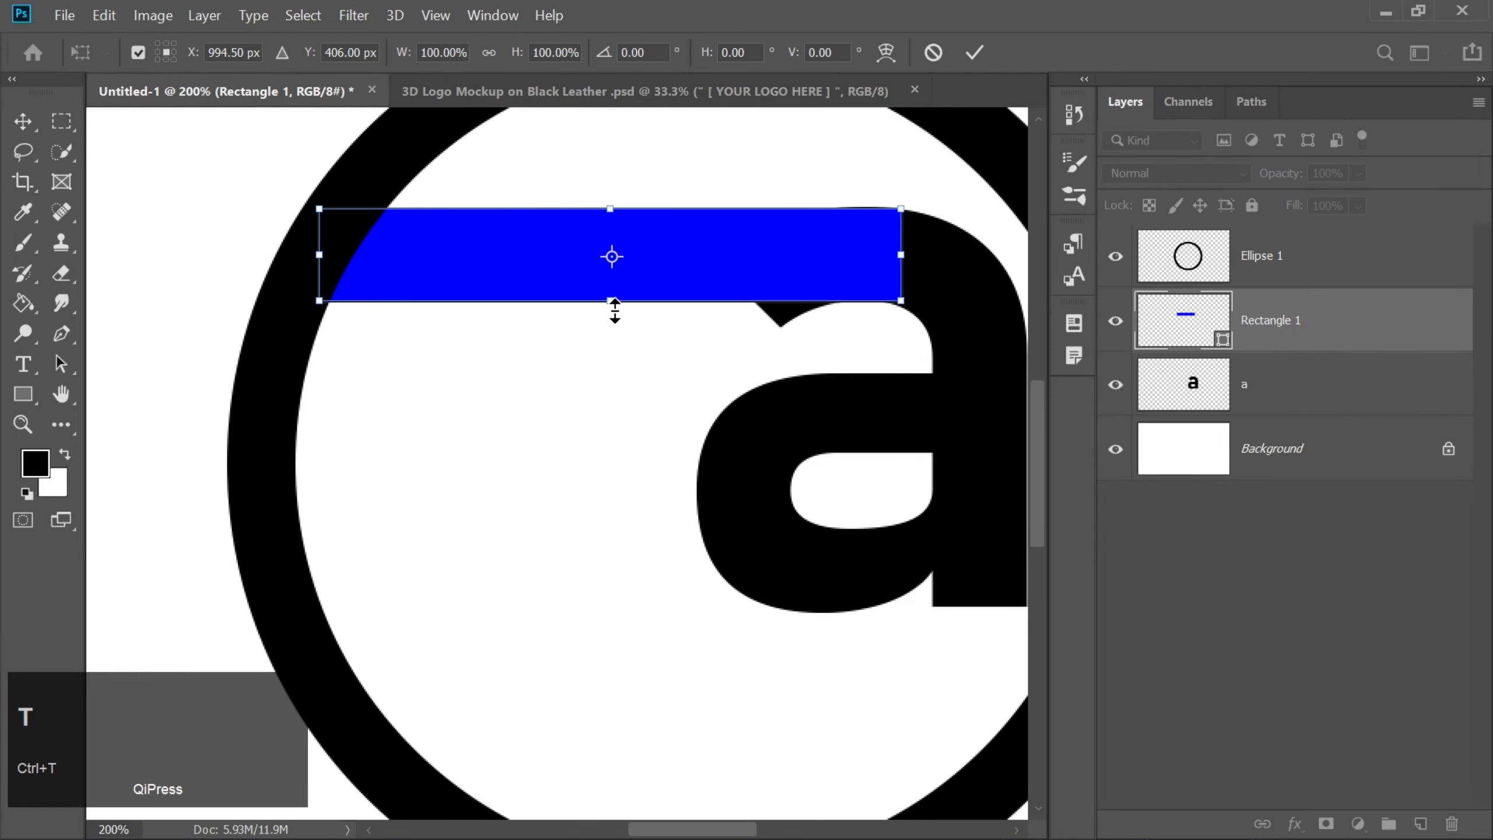
drag(613, 305, 612, 305)
key(Return)
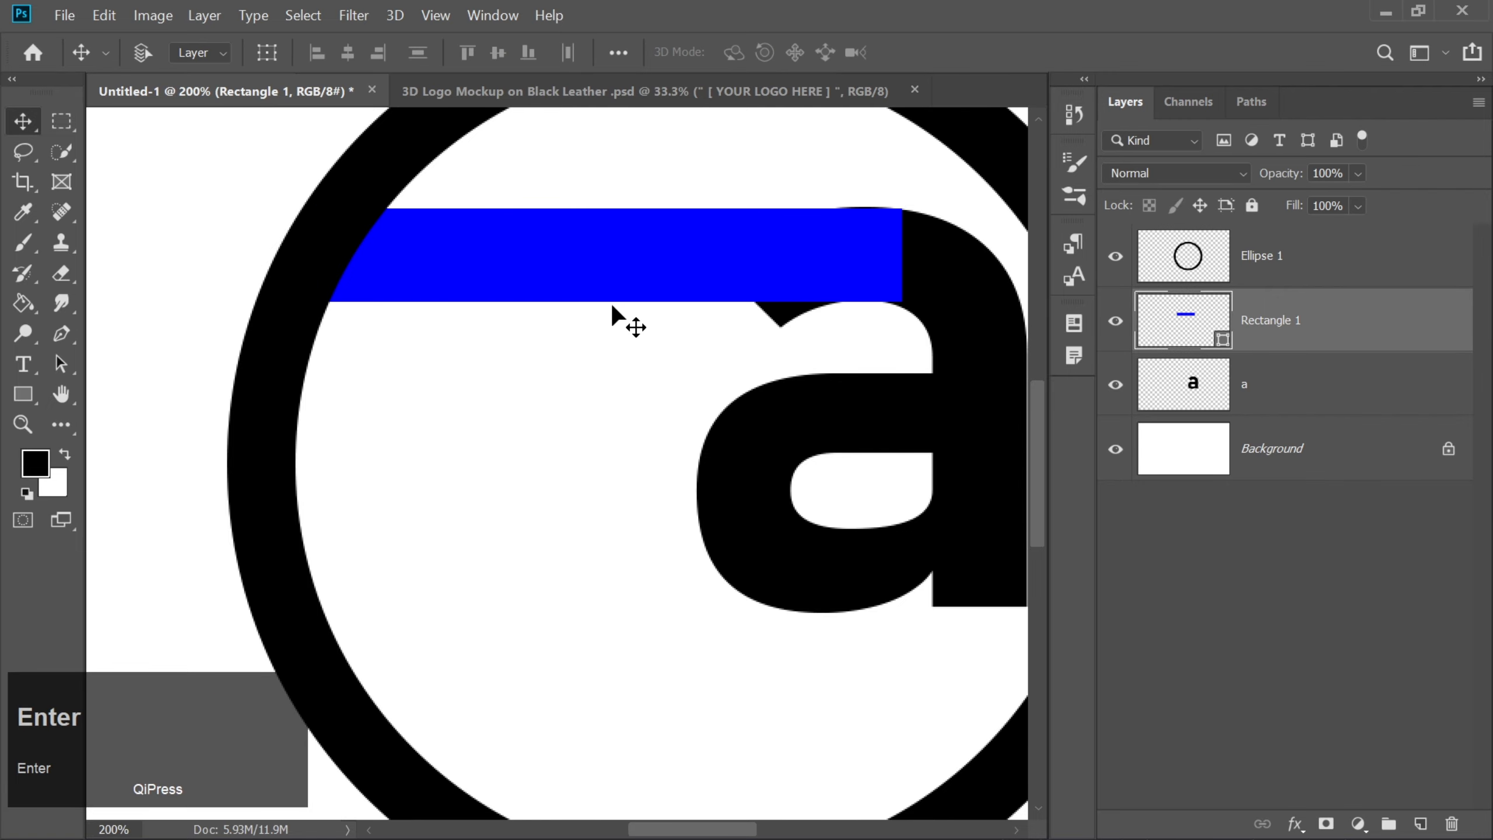
key(Up)
Step: Duplicate the blue bar and rotate the copy 90° counter-clockwise to serve as the stem of a T
key(ctrl+minus)
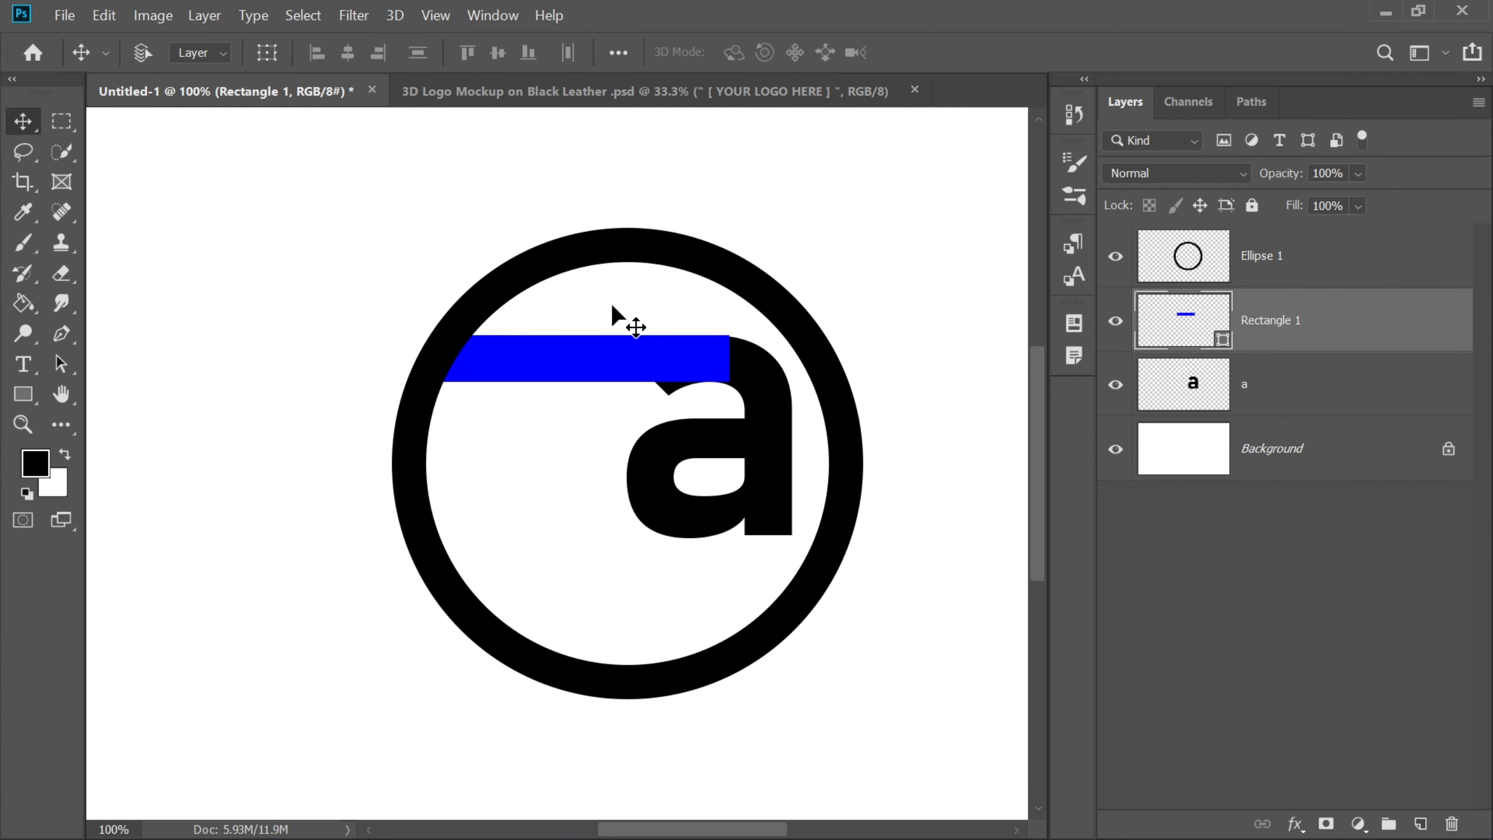
key(ctrl+j)
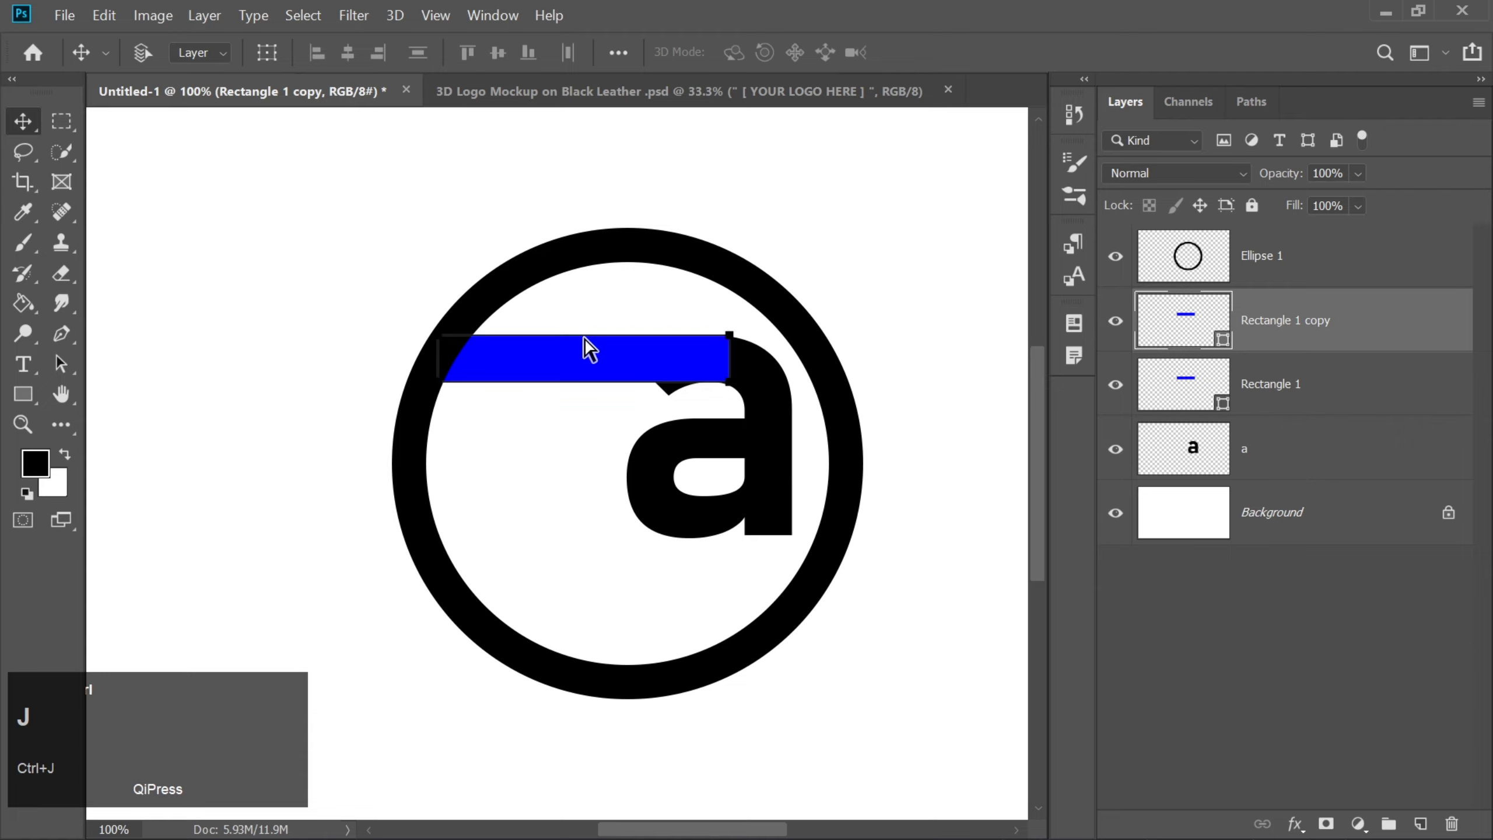
key(ctrl+t)
right_click(645, 353)
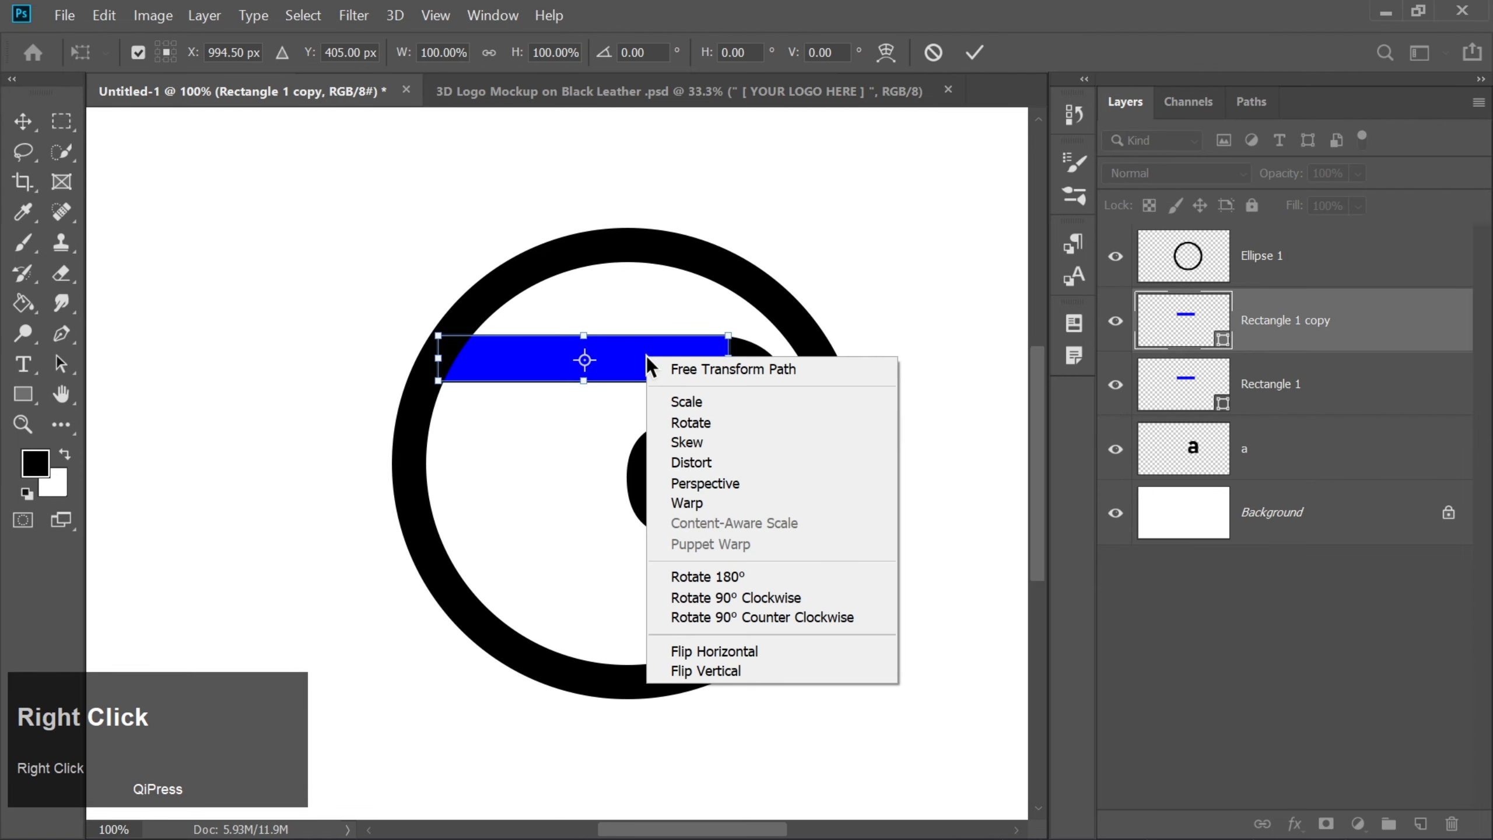
click(684, 616)
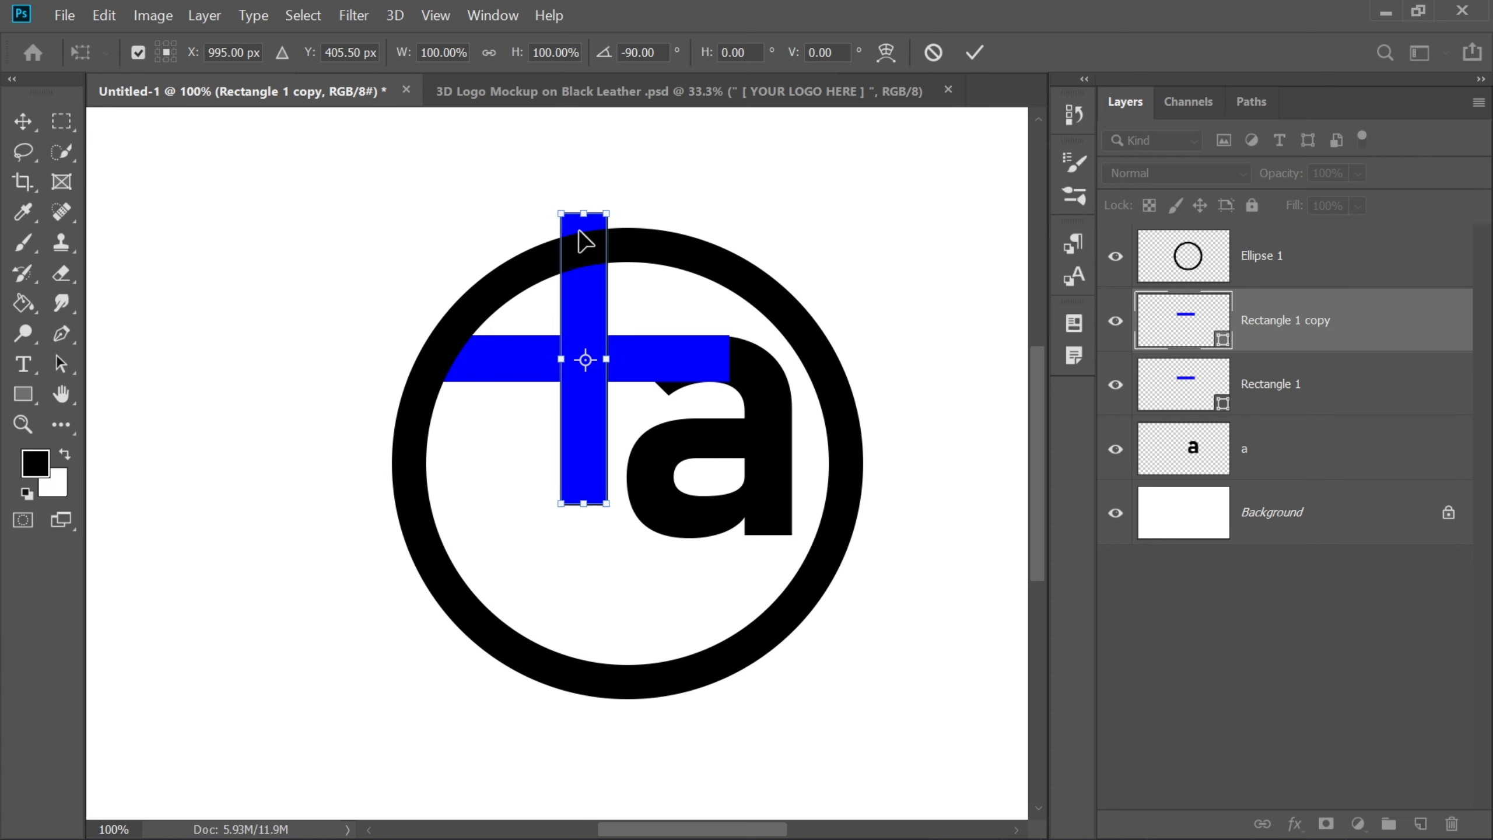
Step: Shorten the vertical blue bar to about 70% so it runs from the crossbar's top edge to the base of the letter a
drag(580, 214, 577, 335)
key(ctrl+plus)
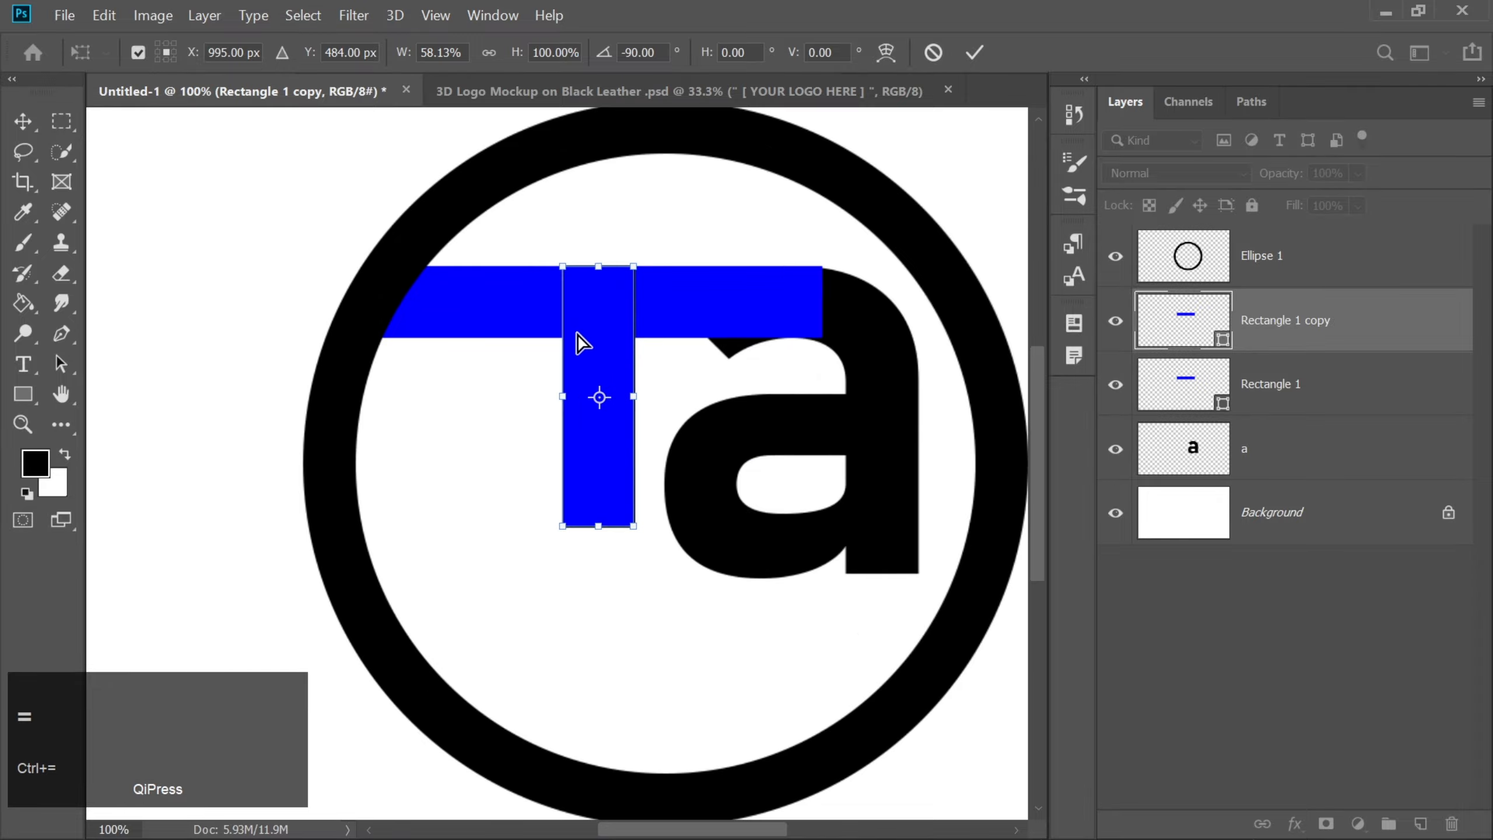
drag(610, 547, 607, 606)
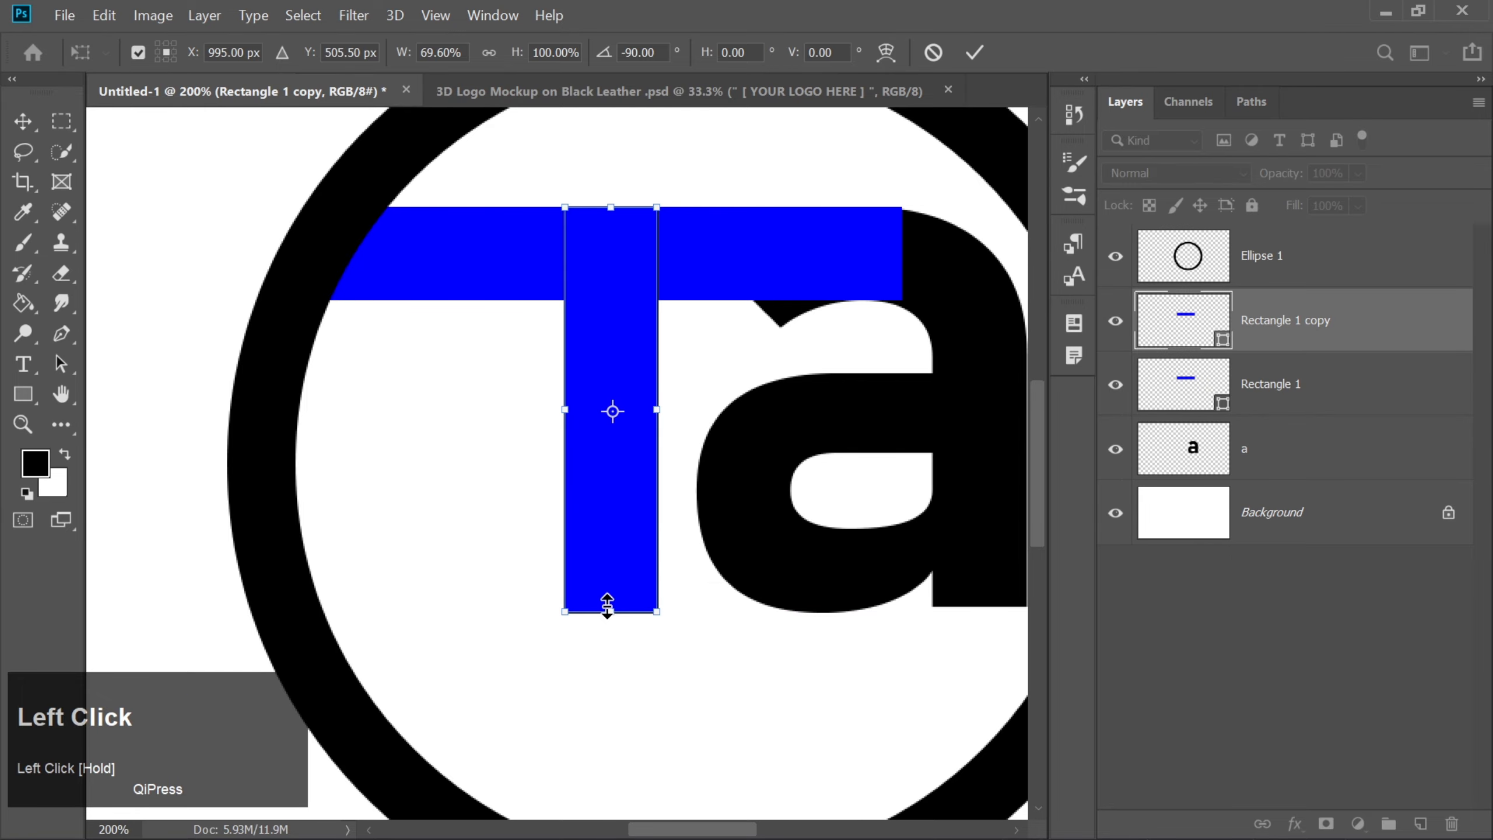
key(Return)
Step: Nudge the vertical blue stem slightly left, away from the letter a
key(ctrl+minus)
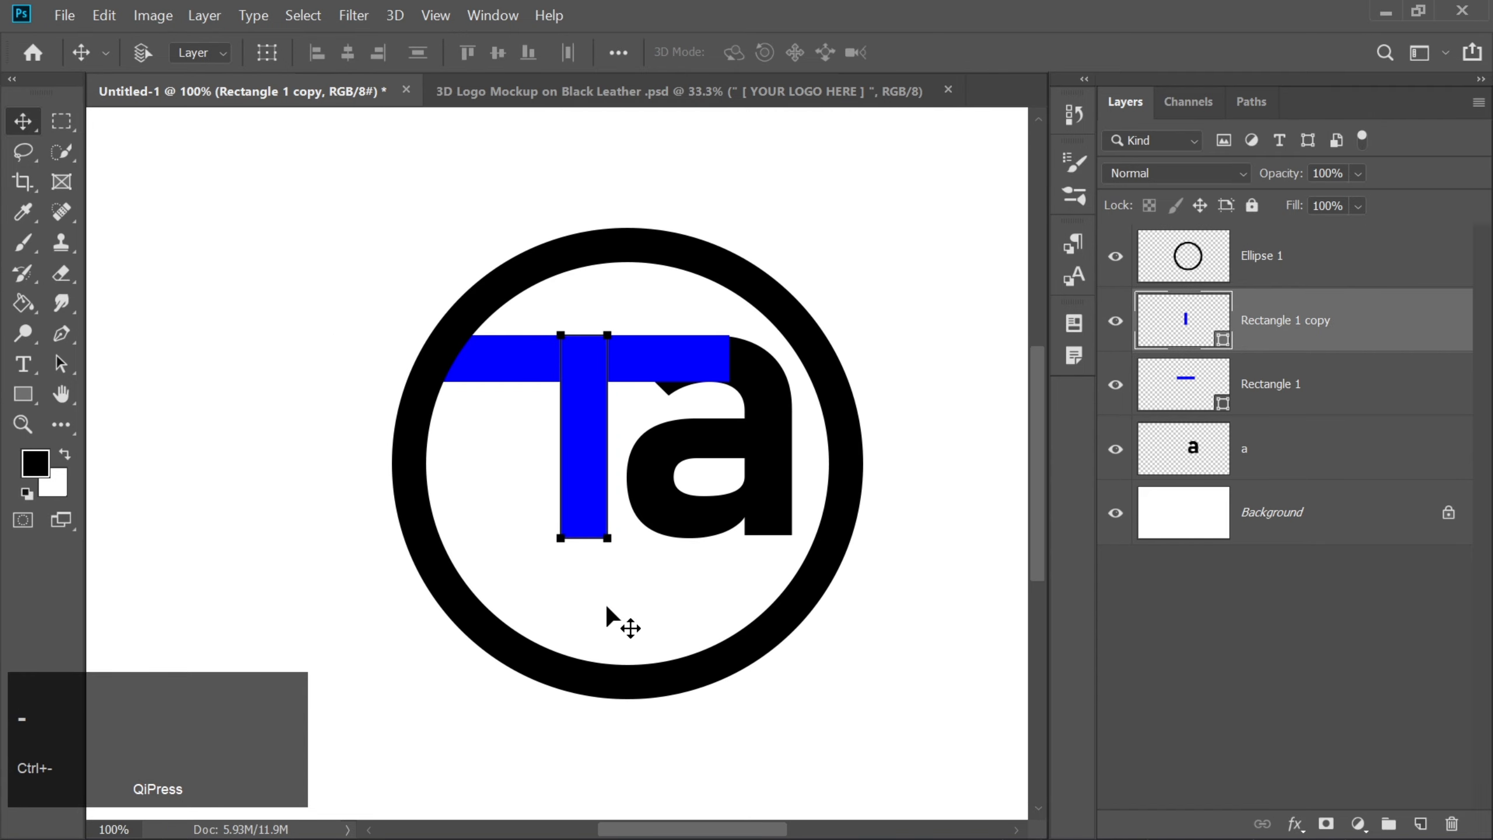
key(Left)
key(Left)
key(Left)
key(Left)
key(Left)
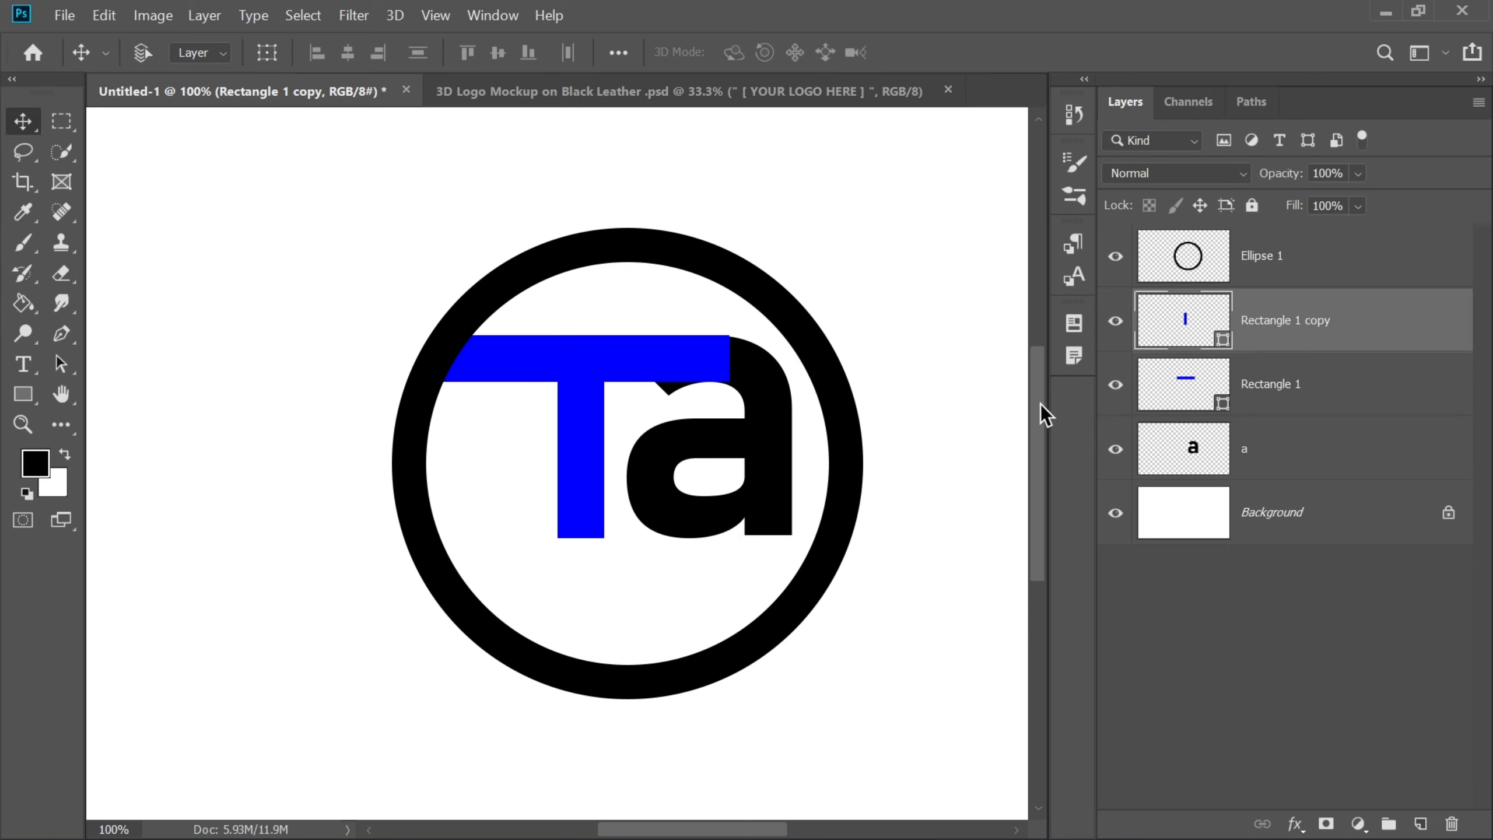
Step: Shorten the horizontal blue bar to about 90% width by pulling in its end over the letter a
click(1233, 471)
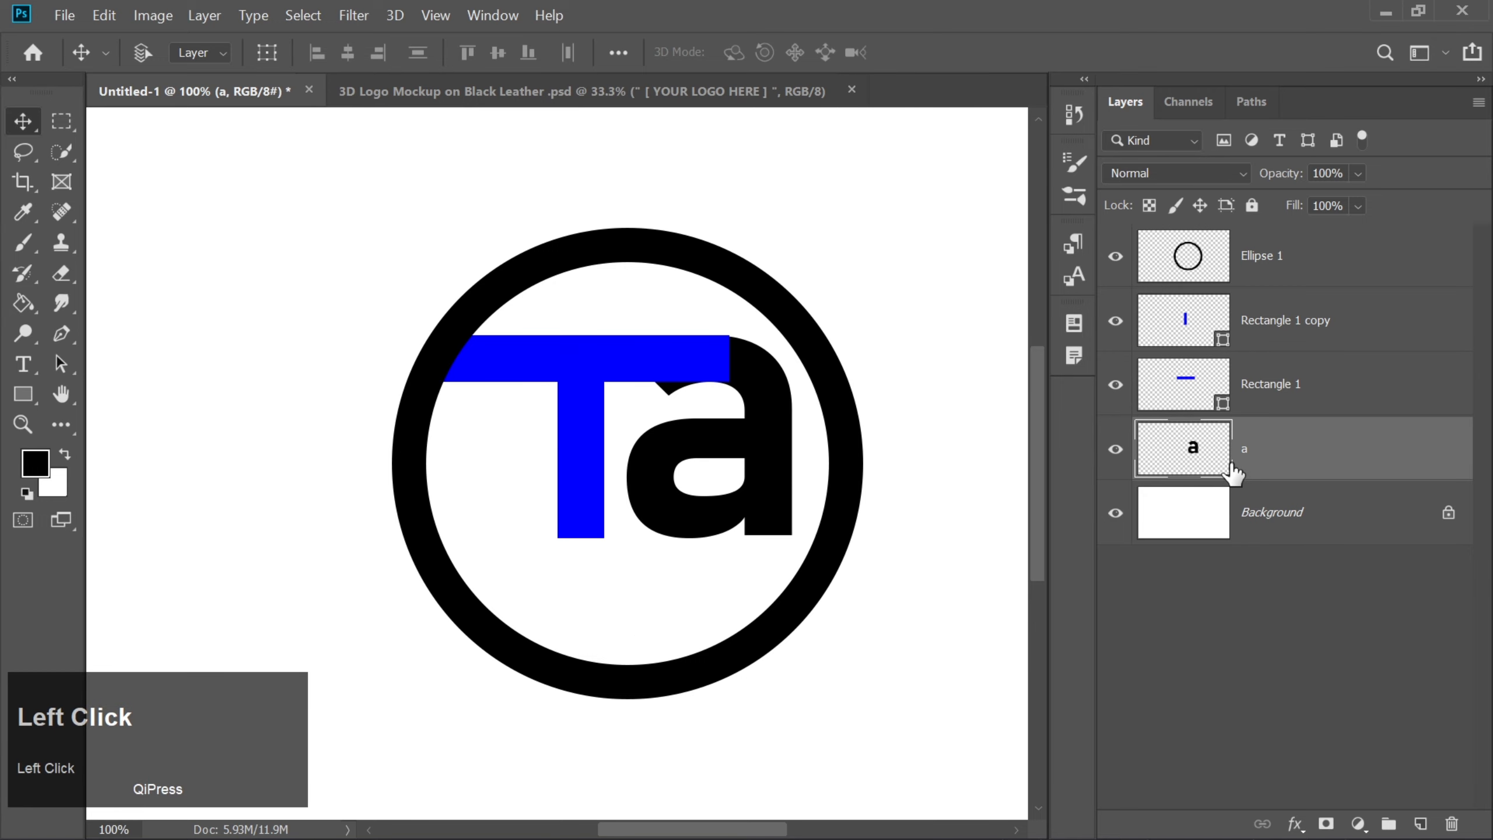
click(64, 127)
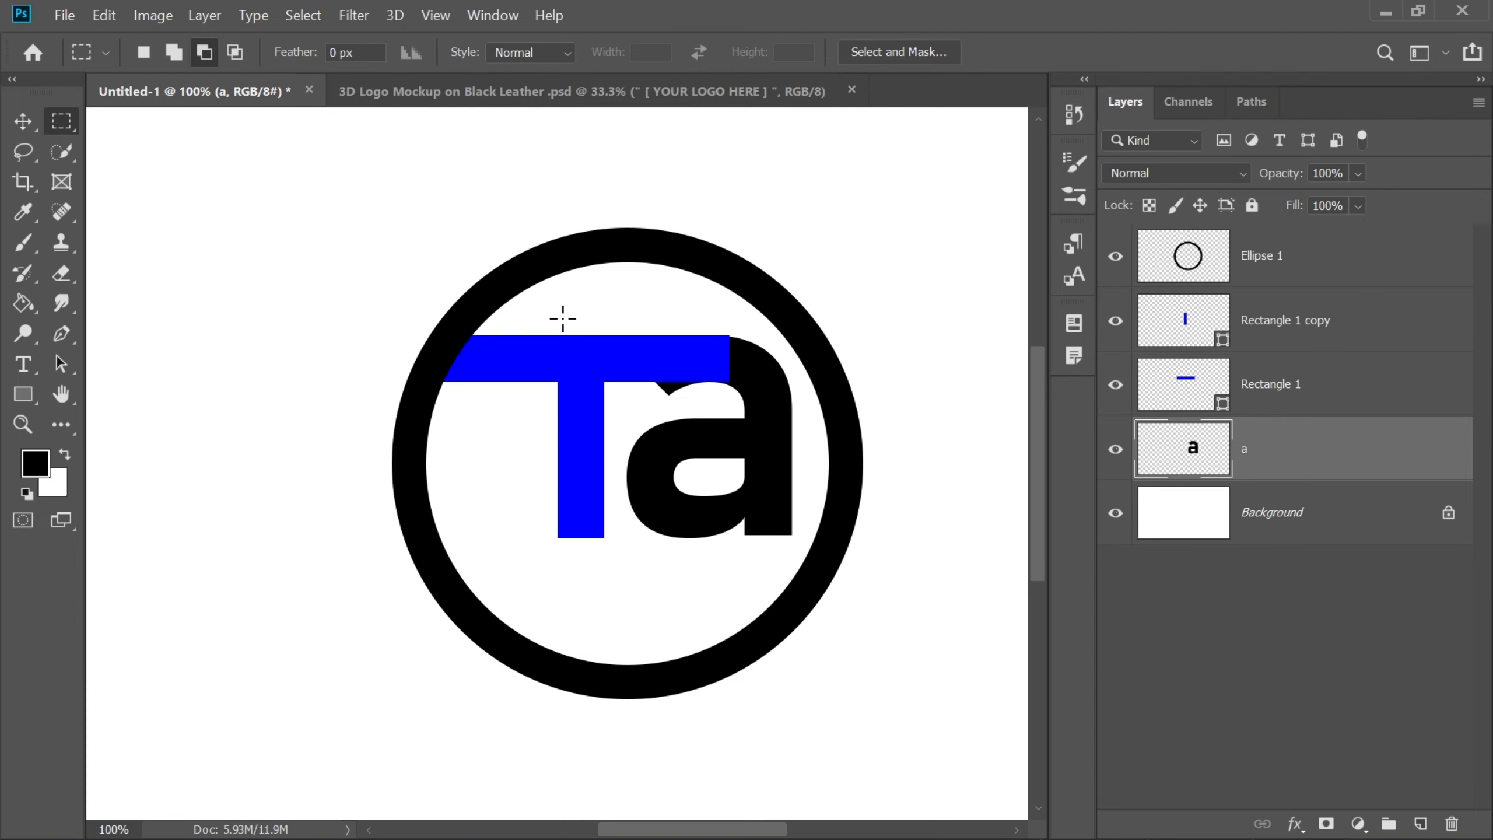
key(ctrl+equal)
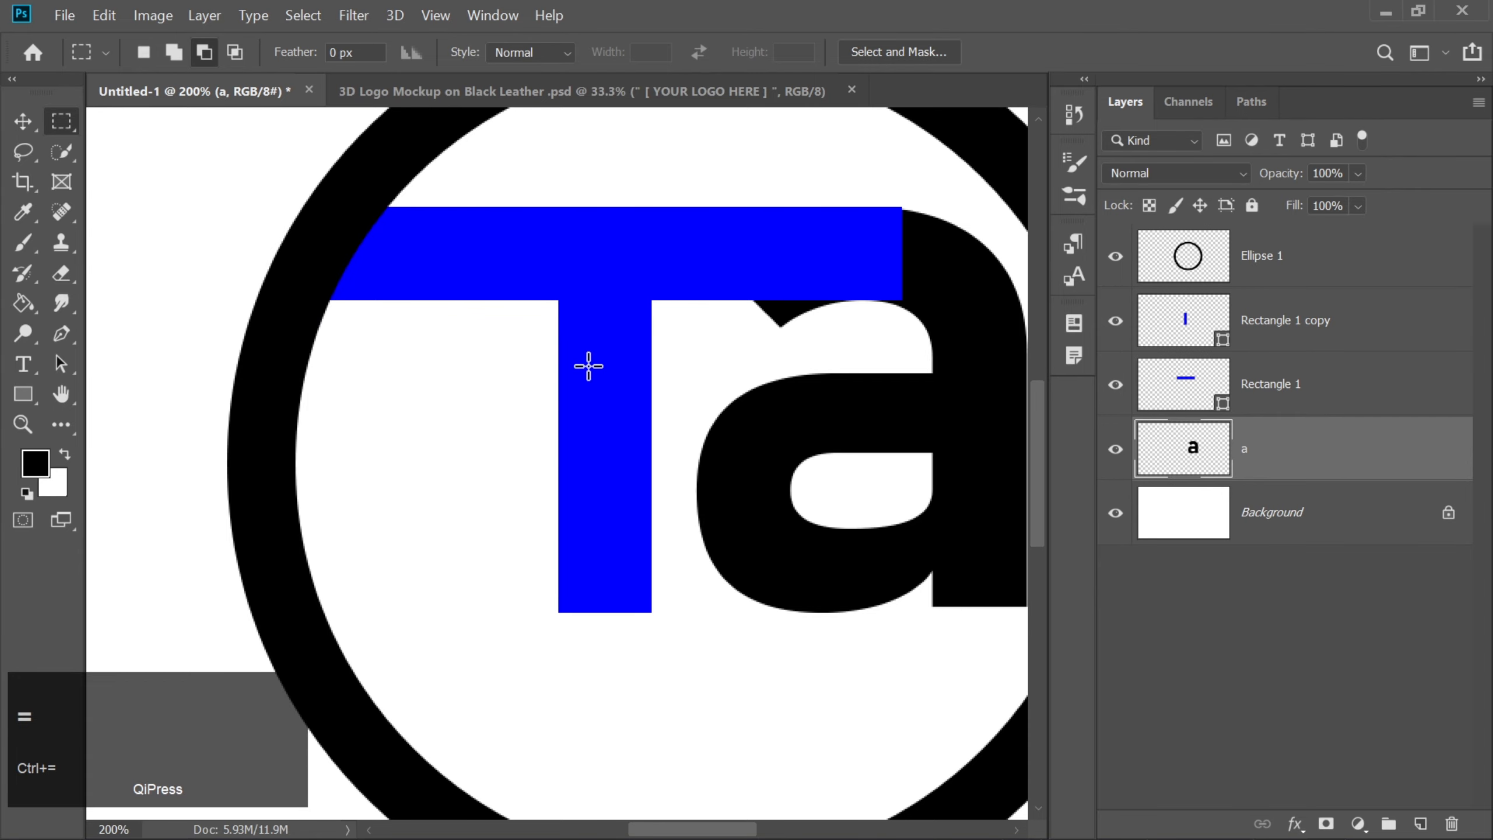
drag(687, 832, 715, 832)
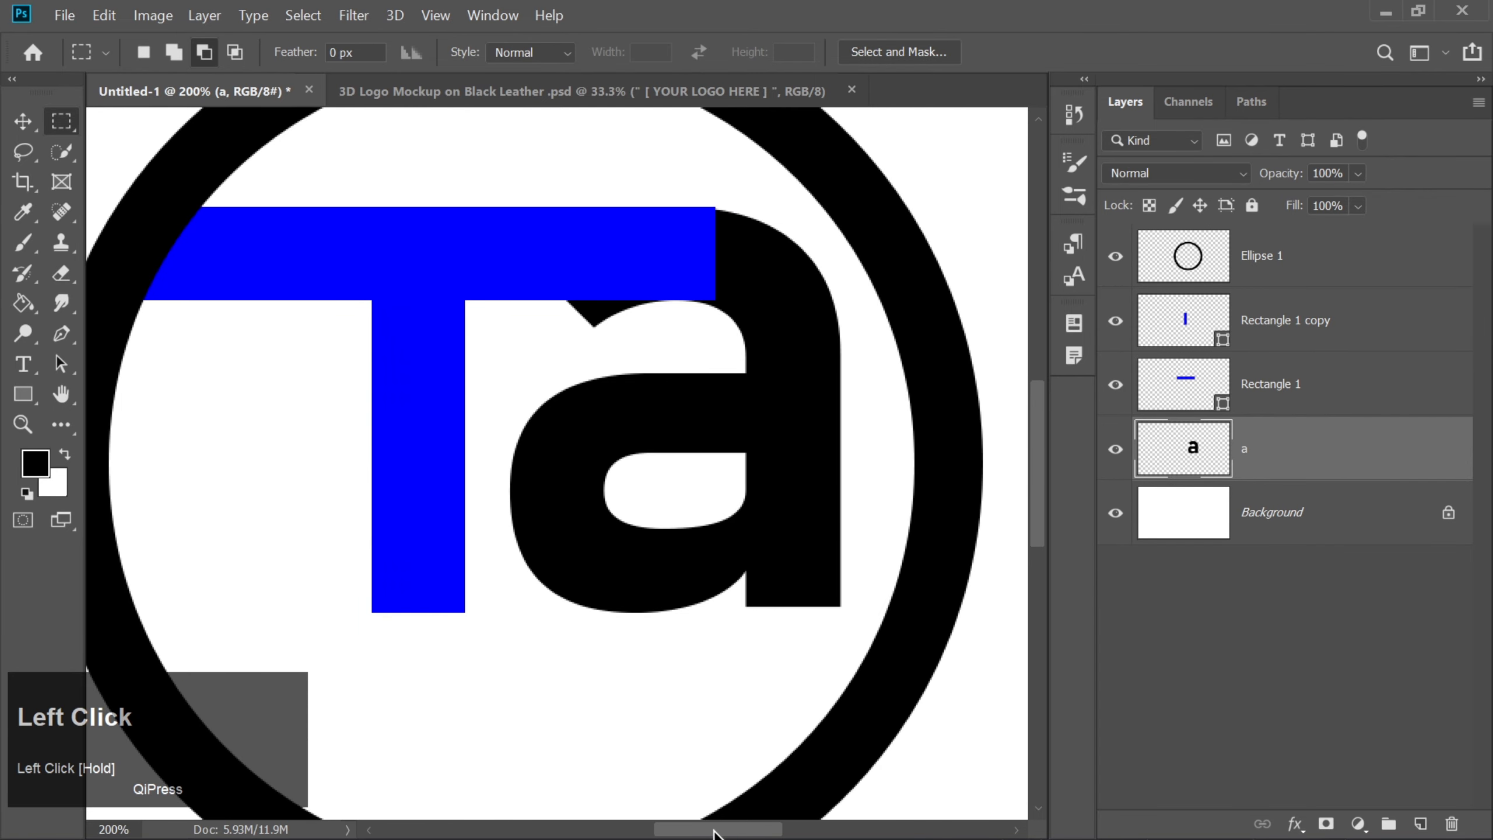
click(1167, 385)
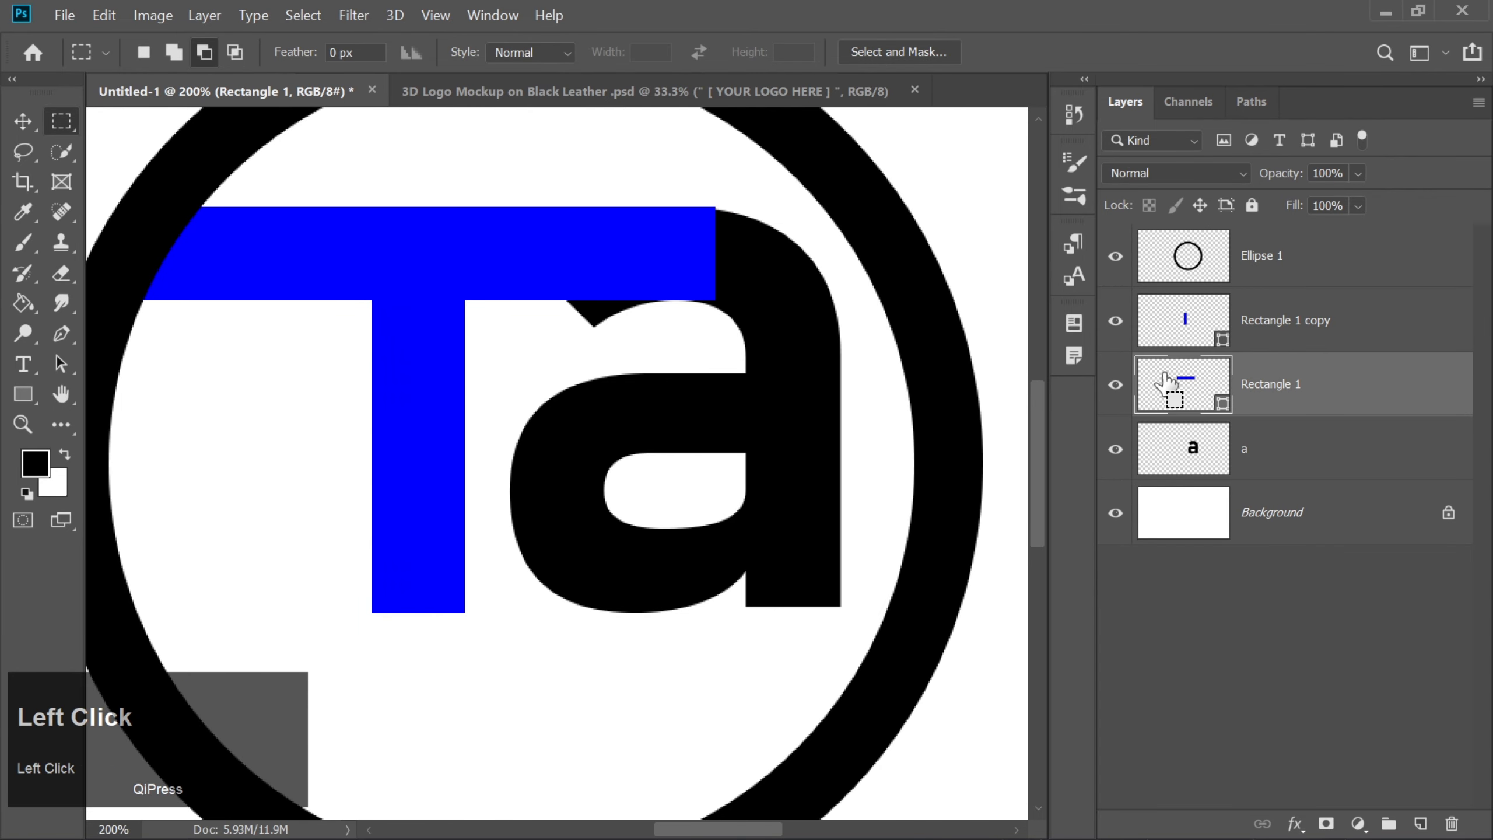
key(ctrl+t)
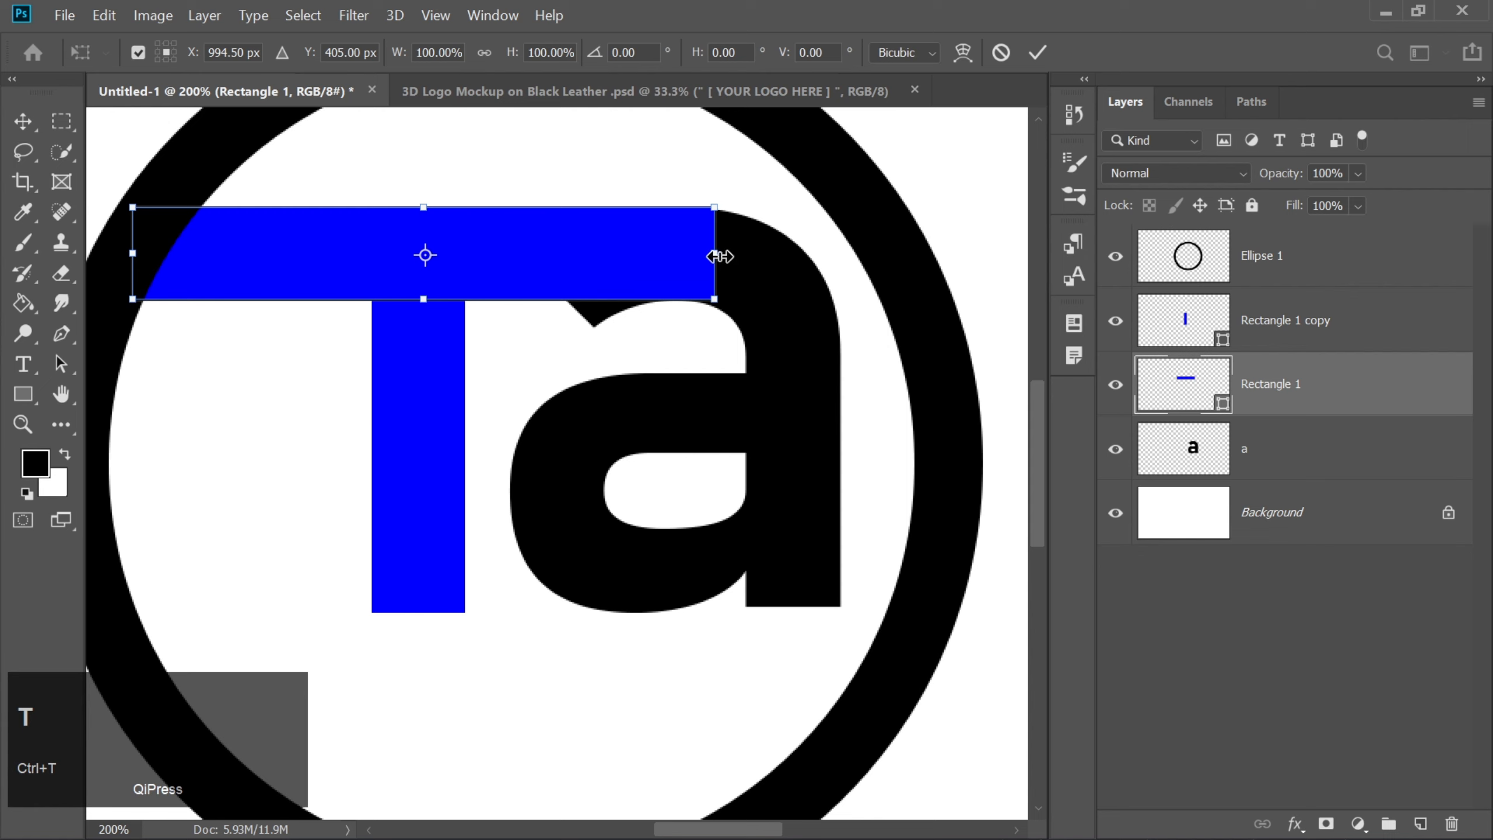
drag(715, 253, 660, 257)
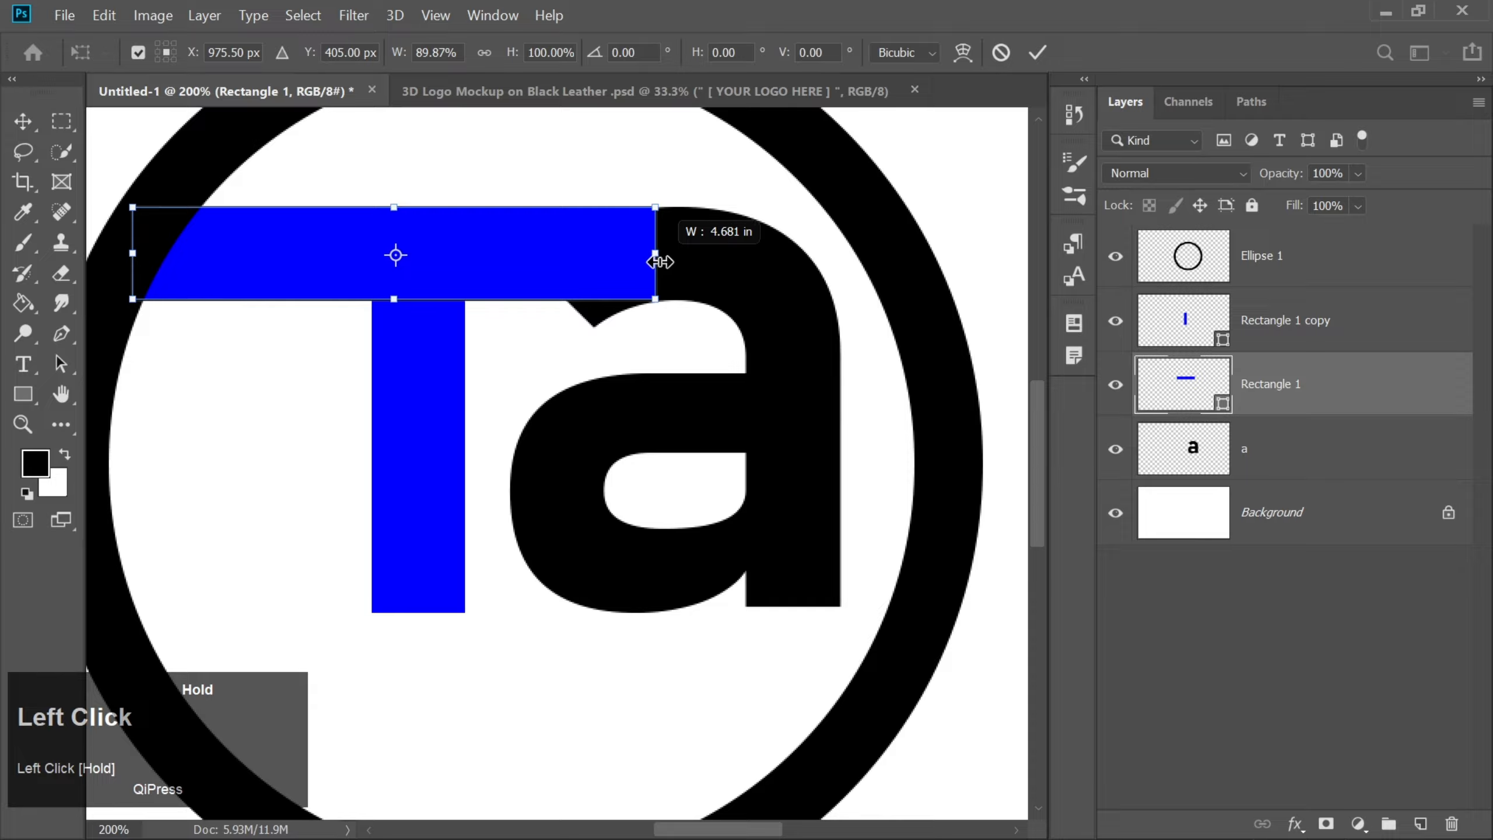
drag(660, 262, 659, 262)
key(Return)
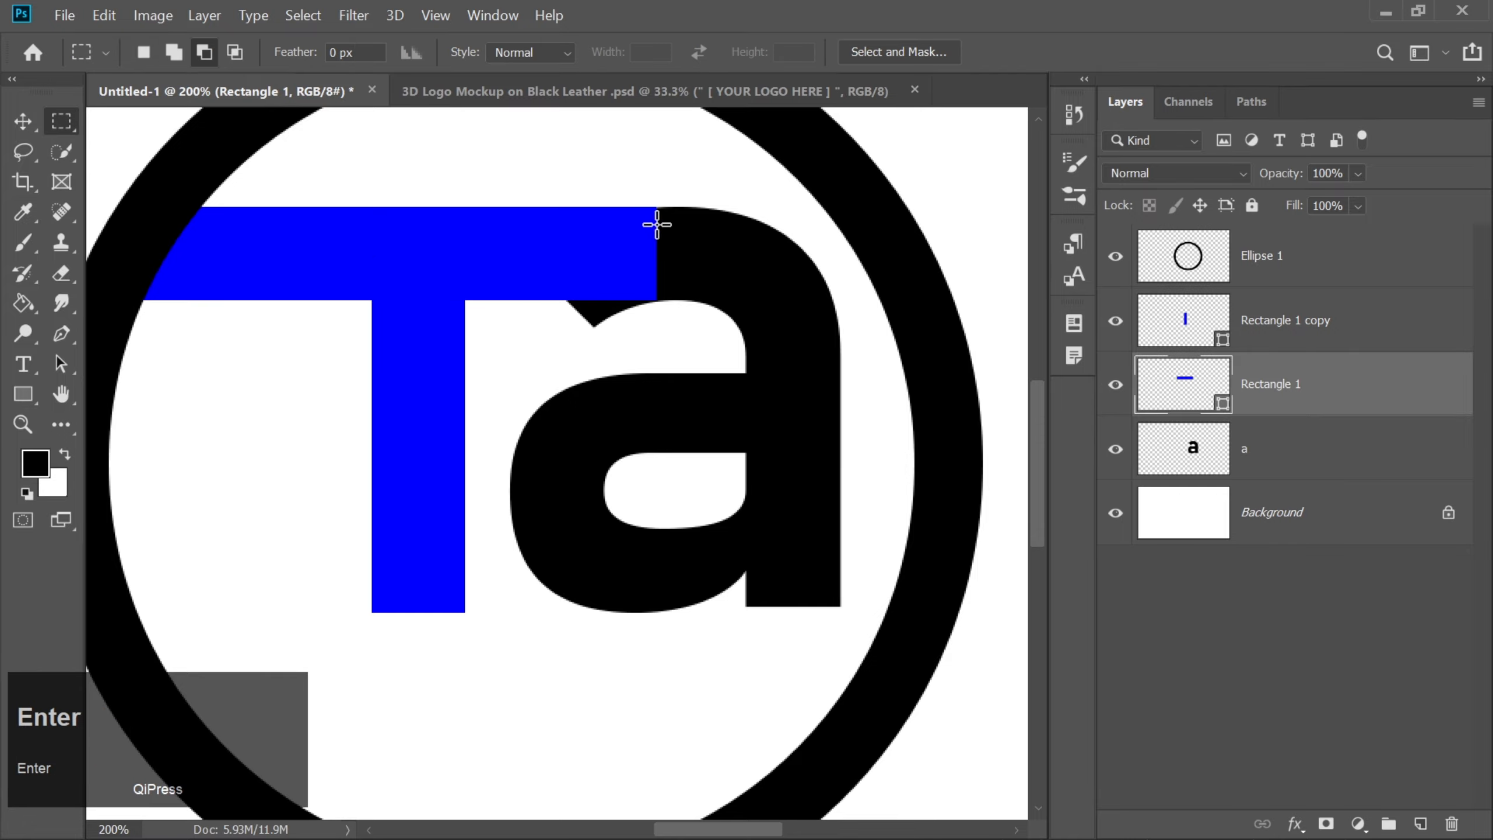
Step: Cut a narrow vertical strip out of the letter a's top stroke just beside the blue bar's end, and remove the selection
click(1193, 445)
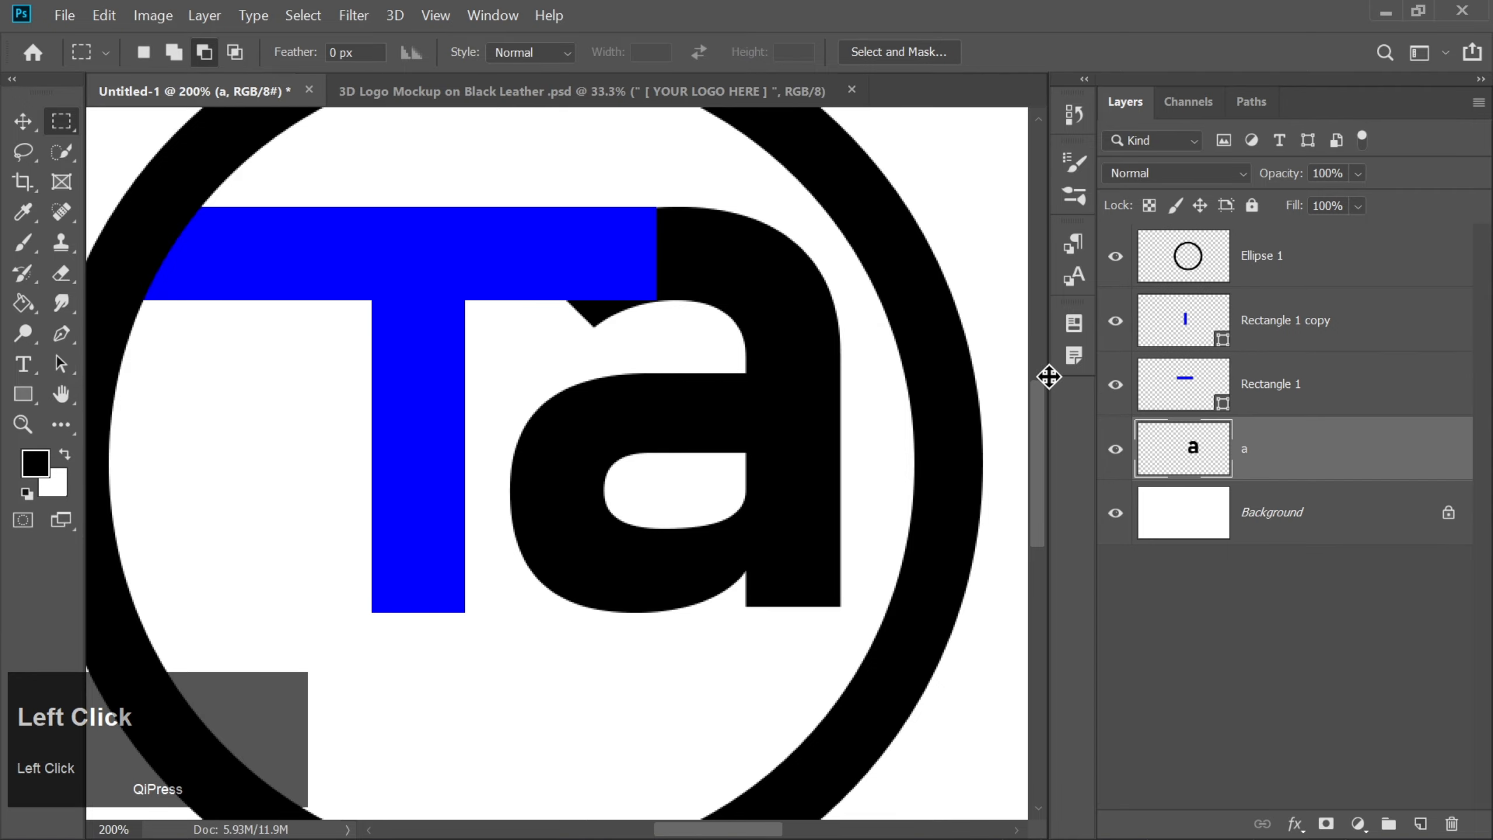
drag(654, 197, 687, 309)
key(Right)
key(Right)
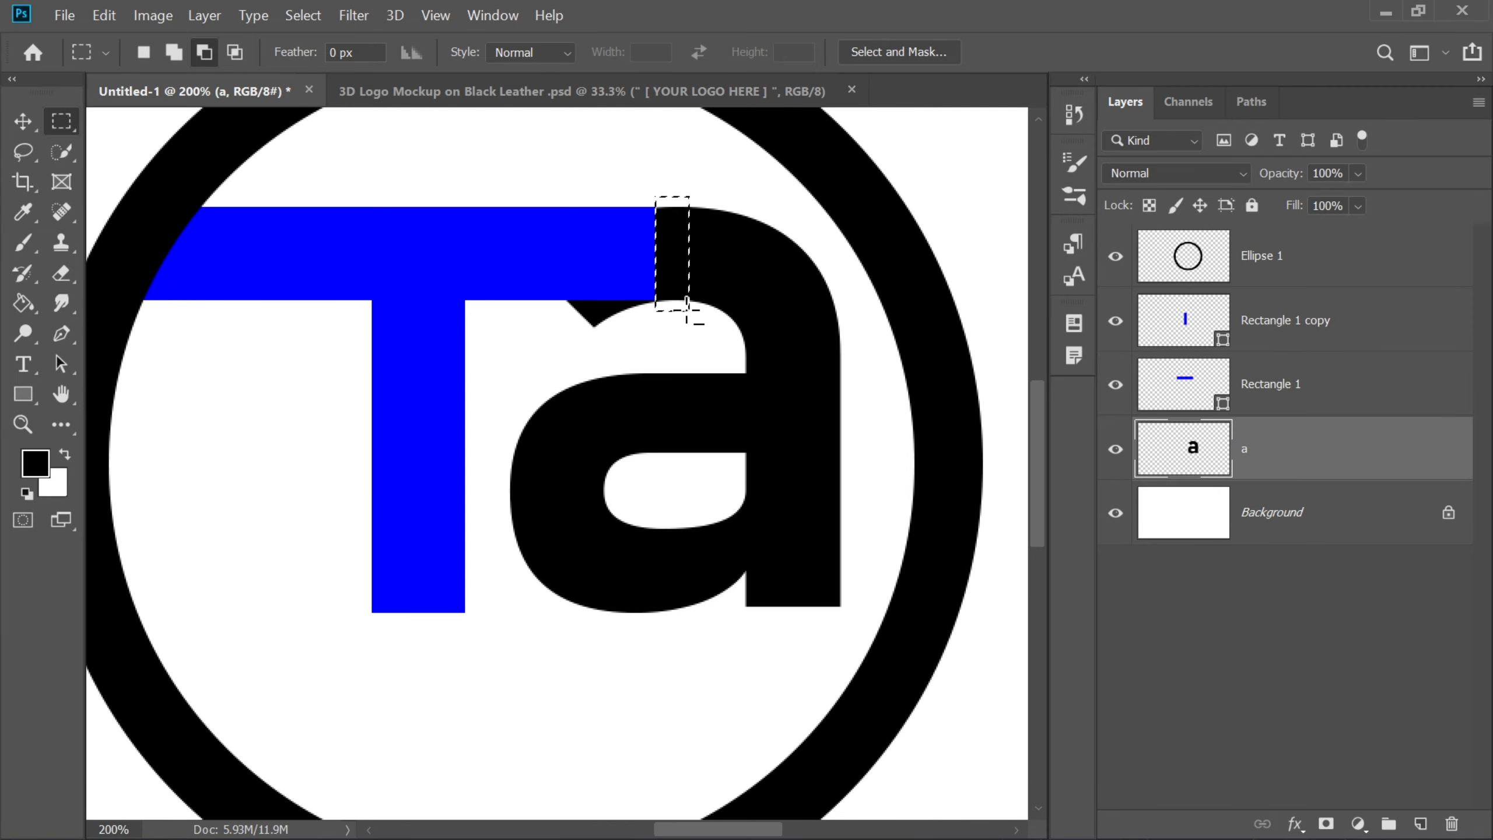
key(Delete)
key(ctrl+d)
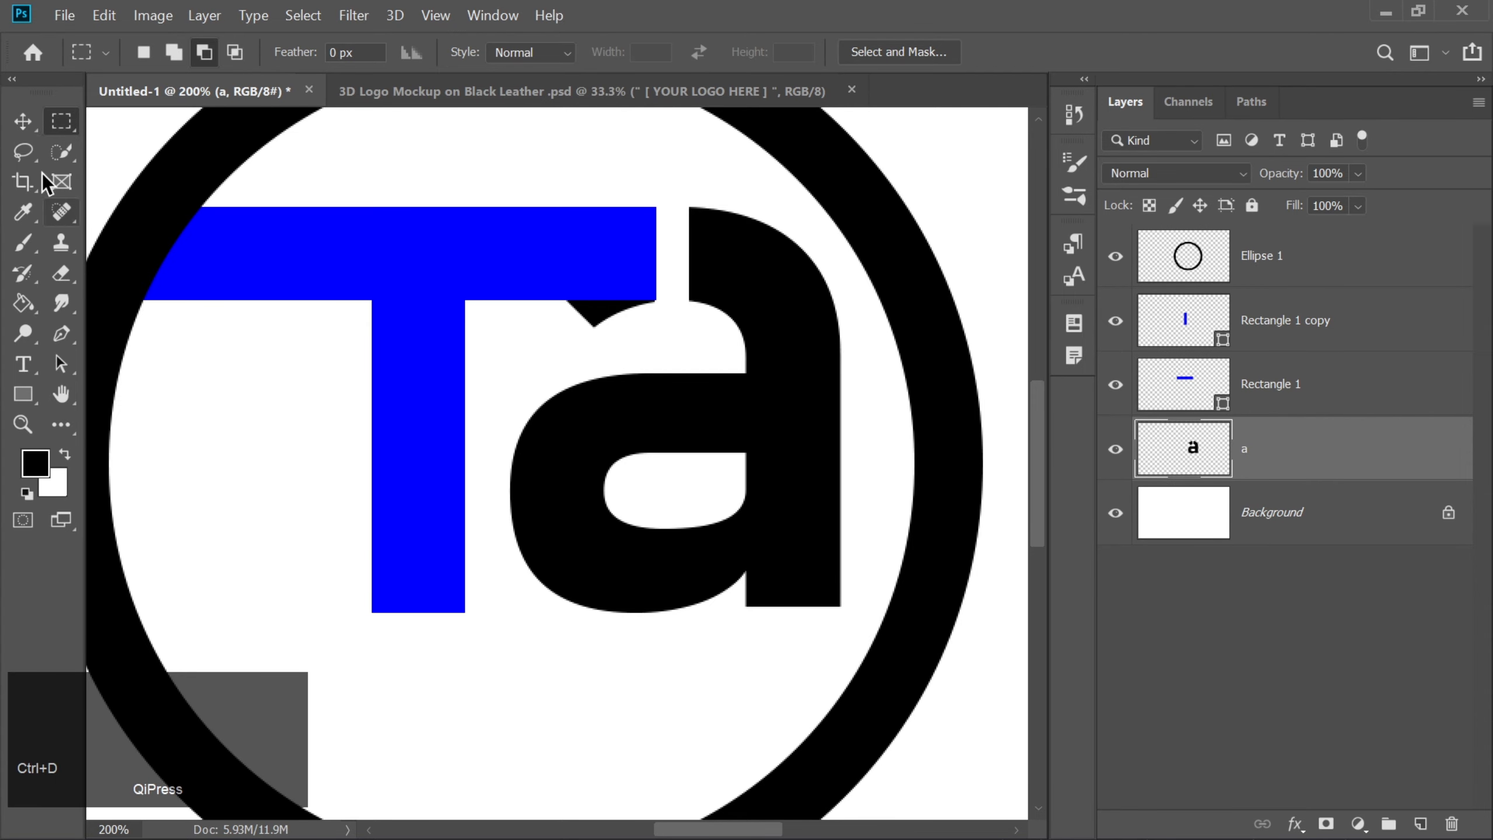
Step: Erase the leftover tip of the letter a beneath the blue crossbar with the Eraser
click(61, 273)
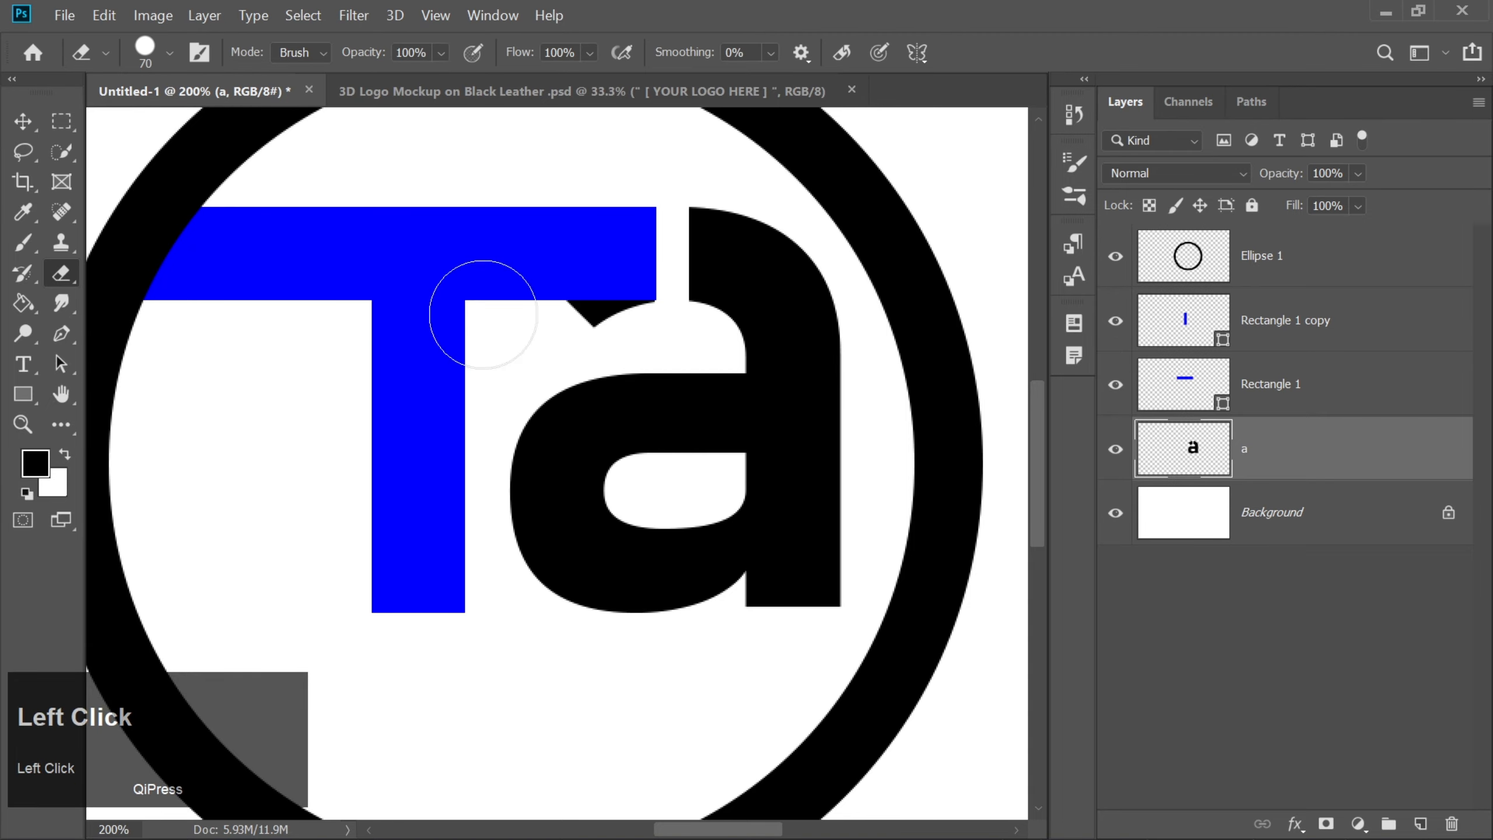
mouse_move(573, 323)
mouse_down()
mouse_move(616, 306)
mouse_move(599, 267)
mouse_up()
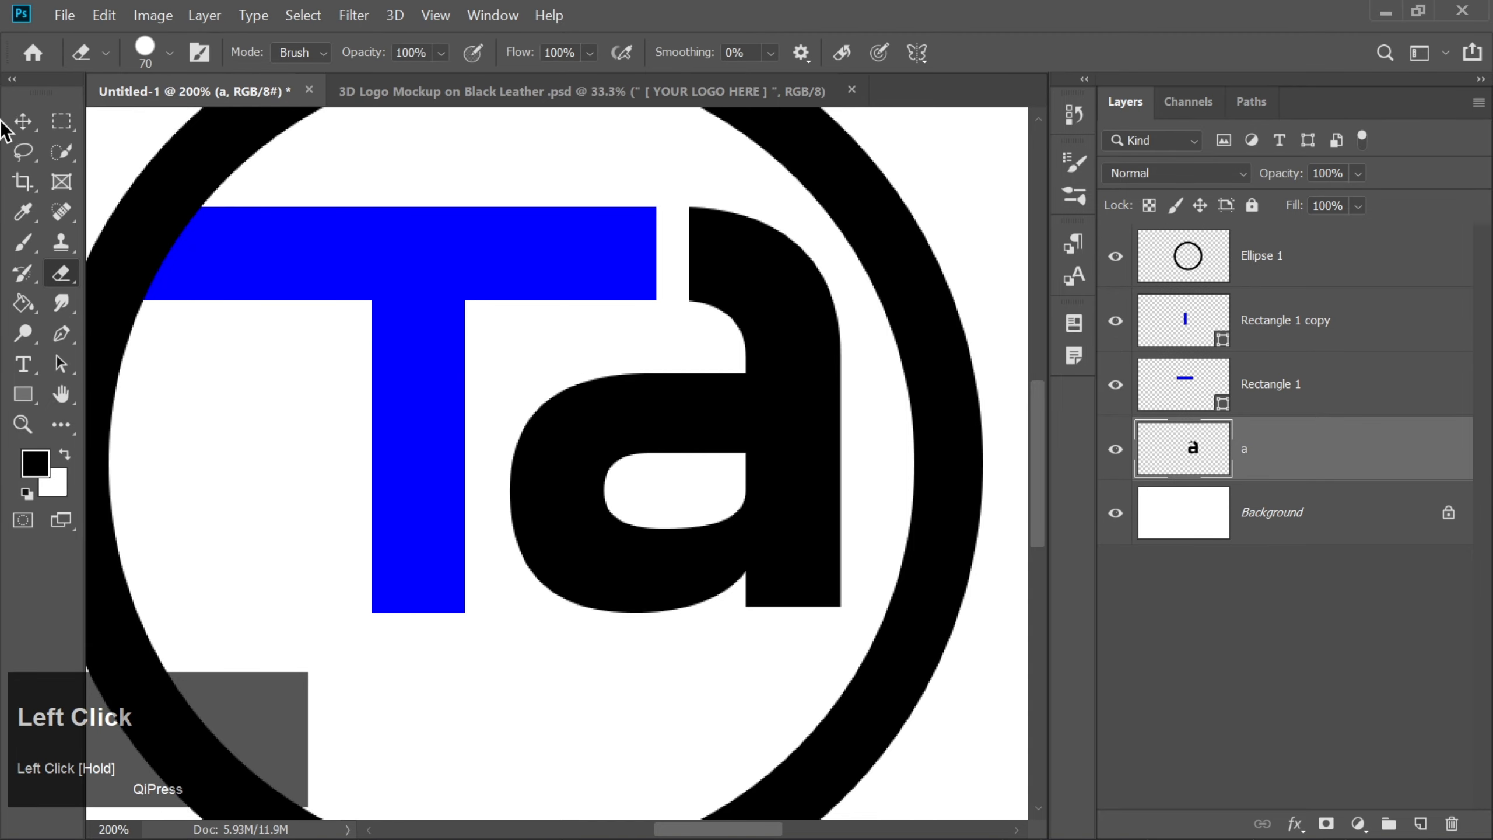
click(22, 122)
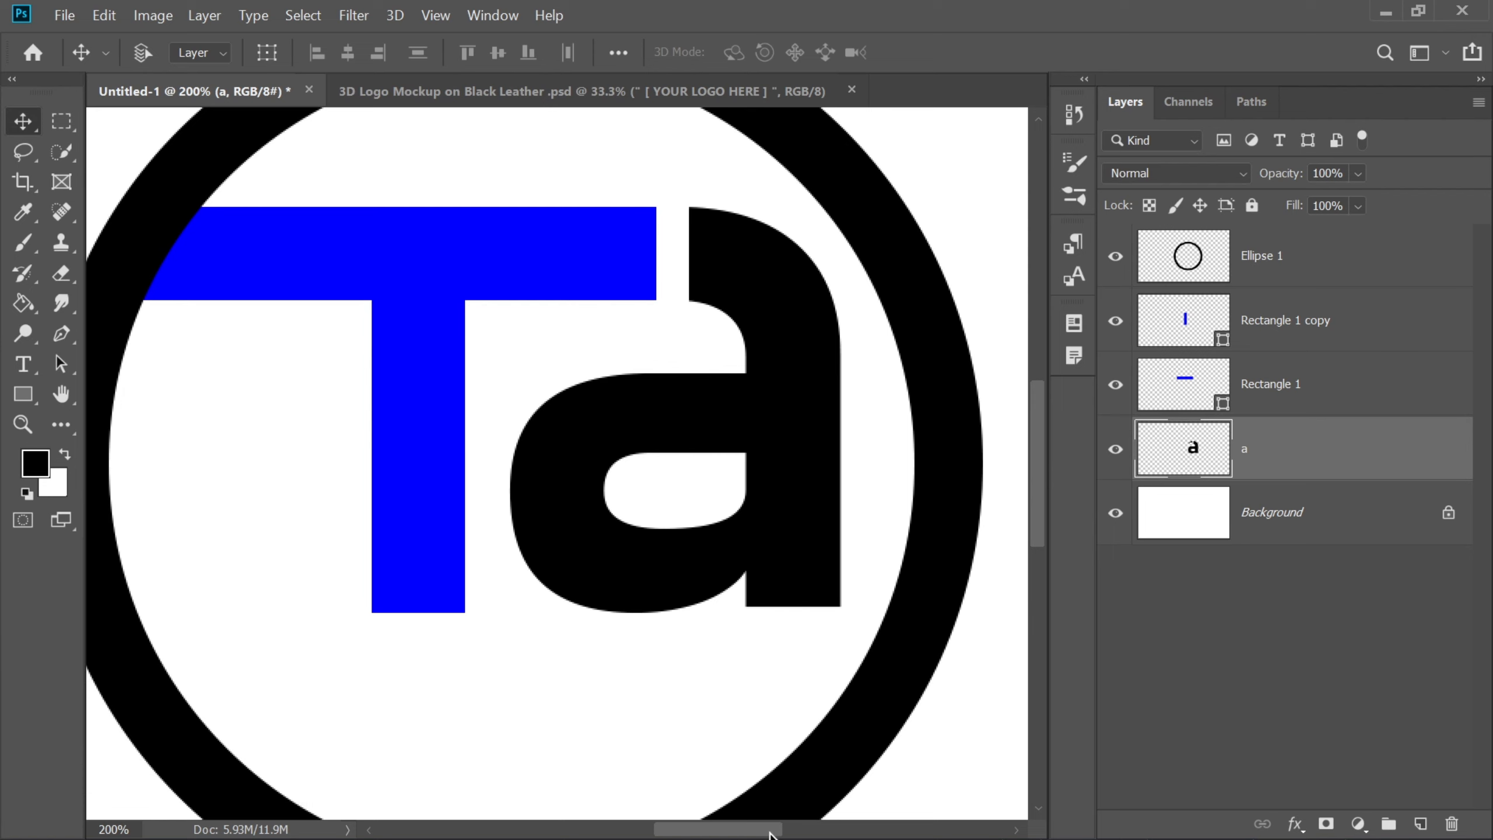
Step: Cut a narrow horizontal gap through the ring's left side directly above the blue crossbar, and remove the selection
drag(769, 834, 744, 834)
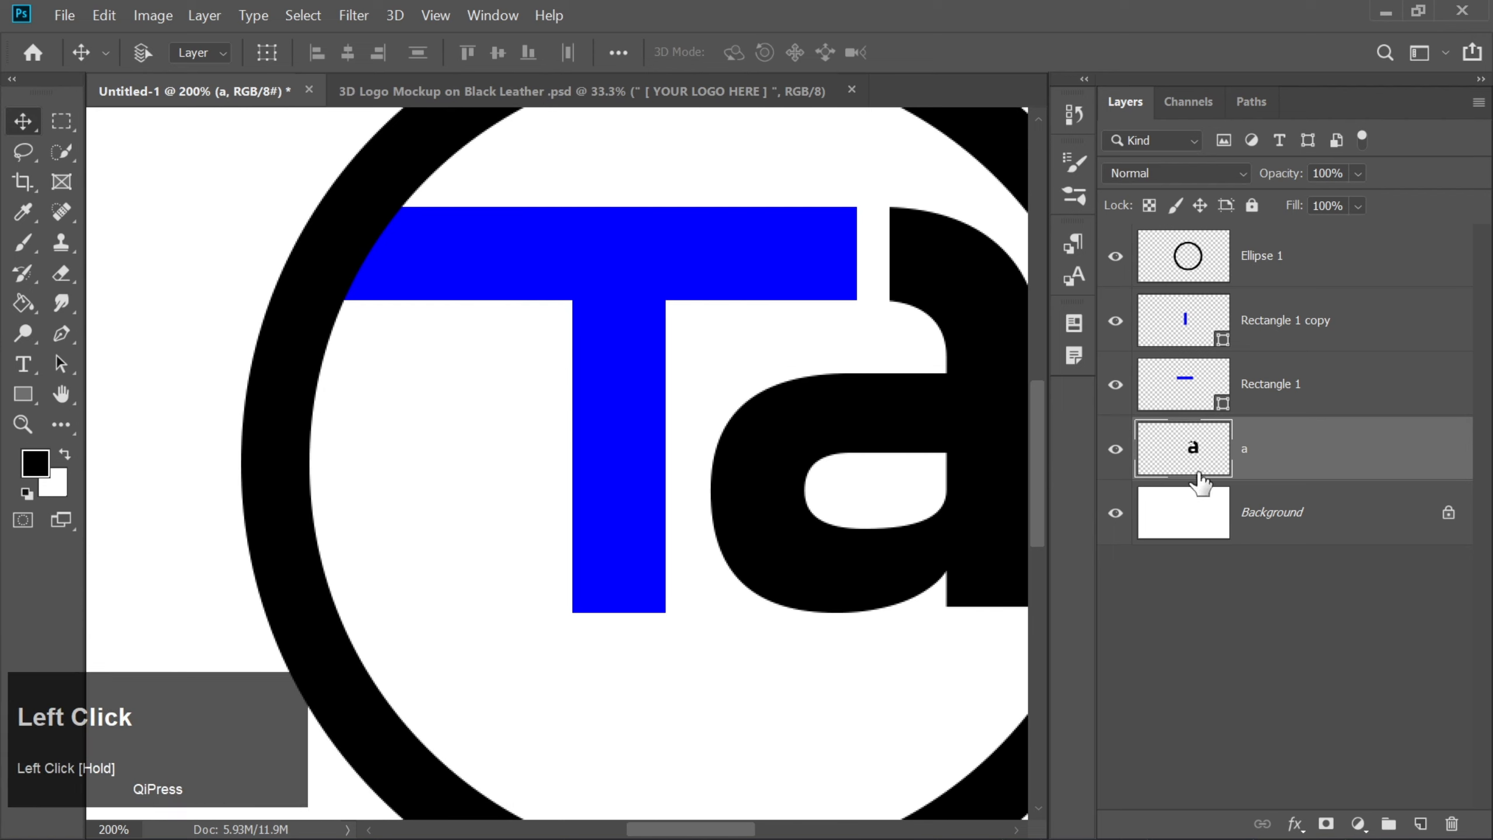
click(1221, 270)
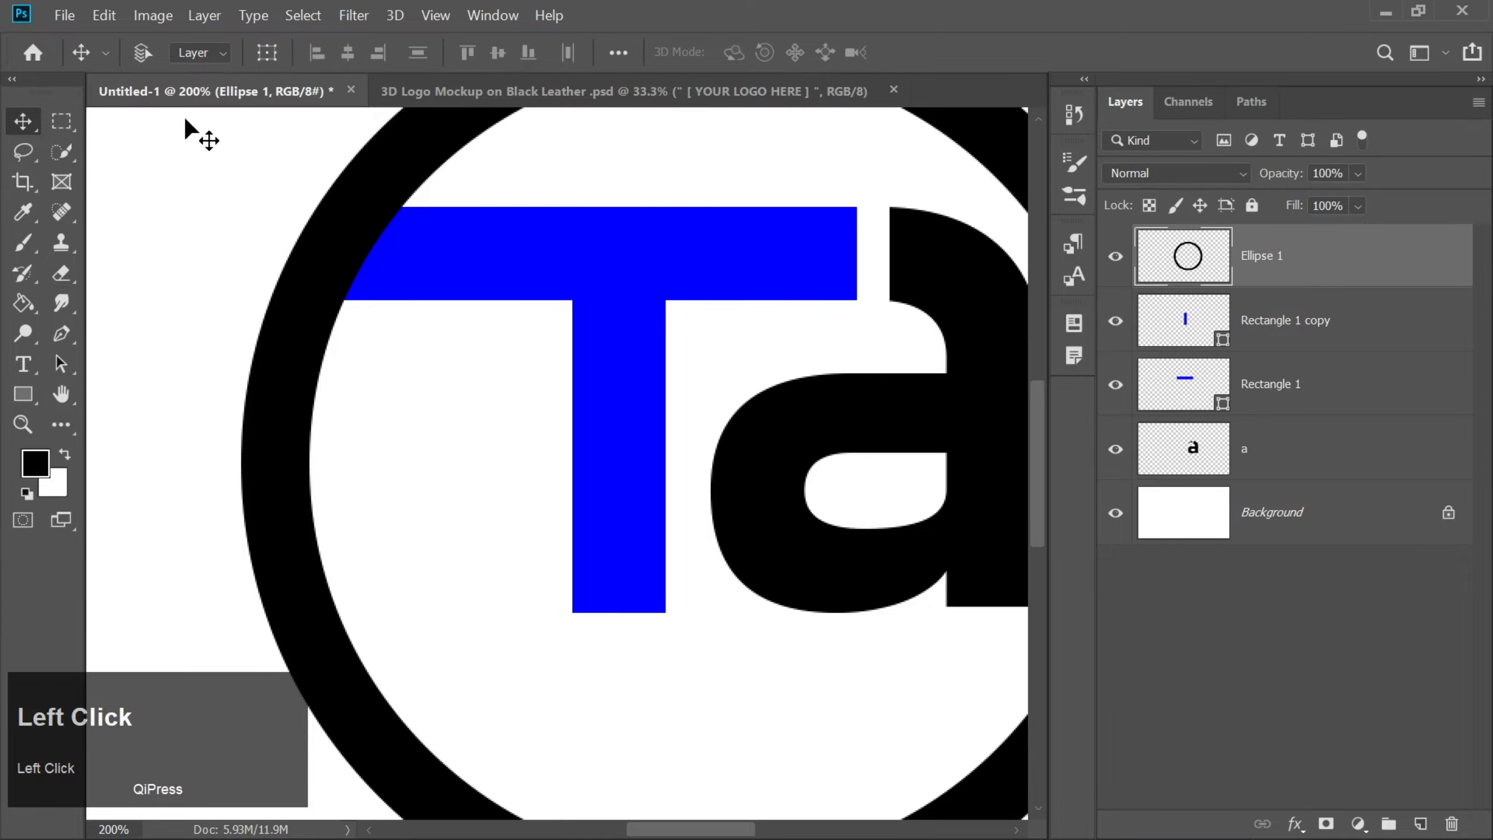
click(62, 120)
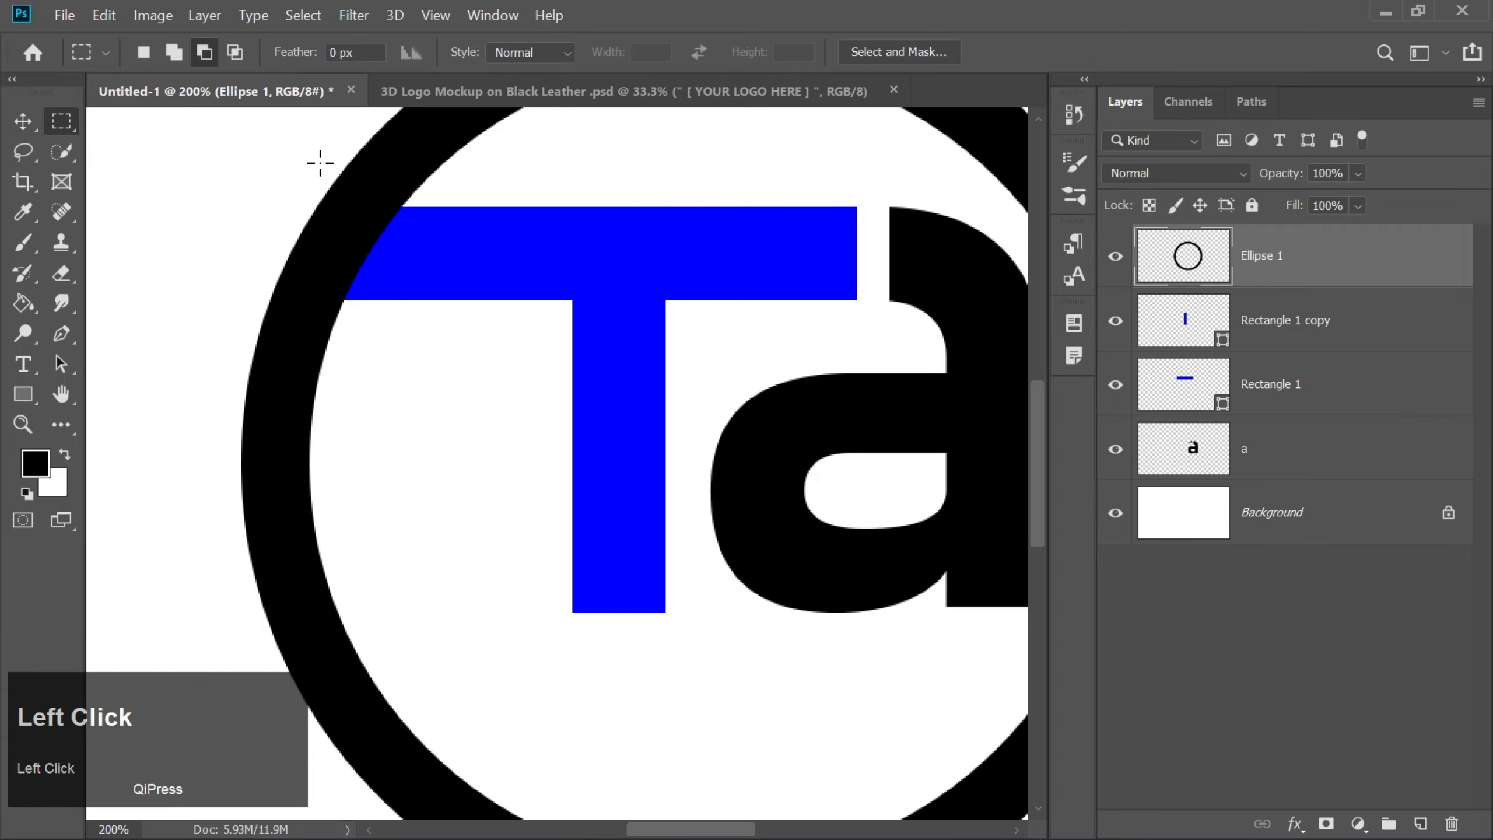
drag(319, 163, 453, 200)
key(Left)
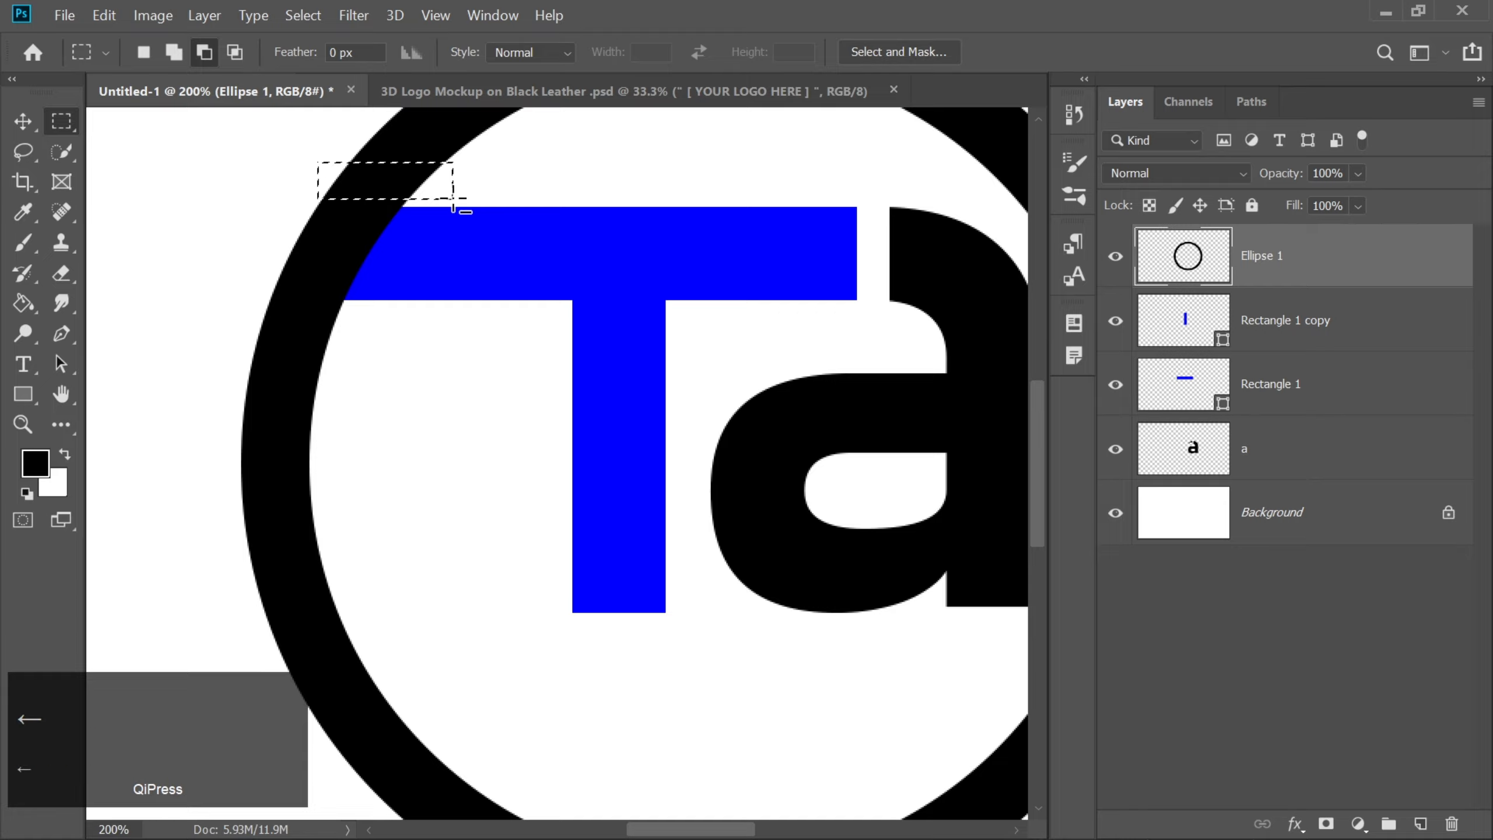
key(Down)
key(Down)
key(Down)
key(Down)
key(Down)
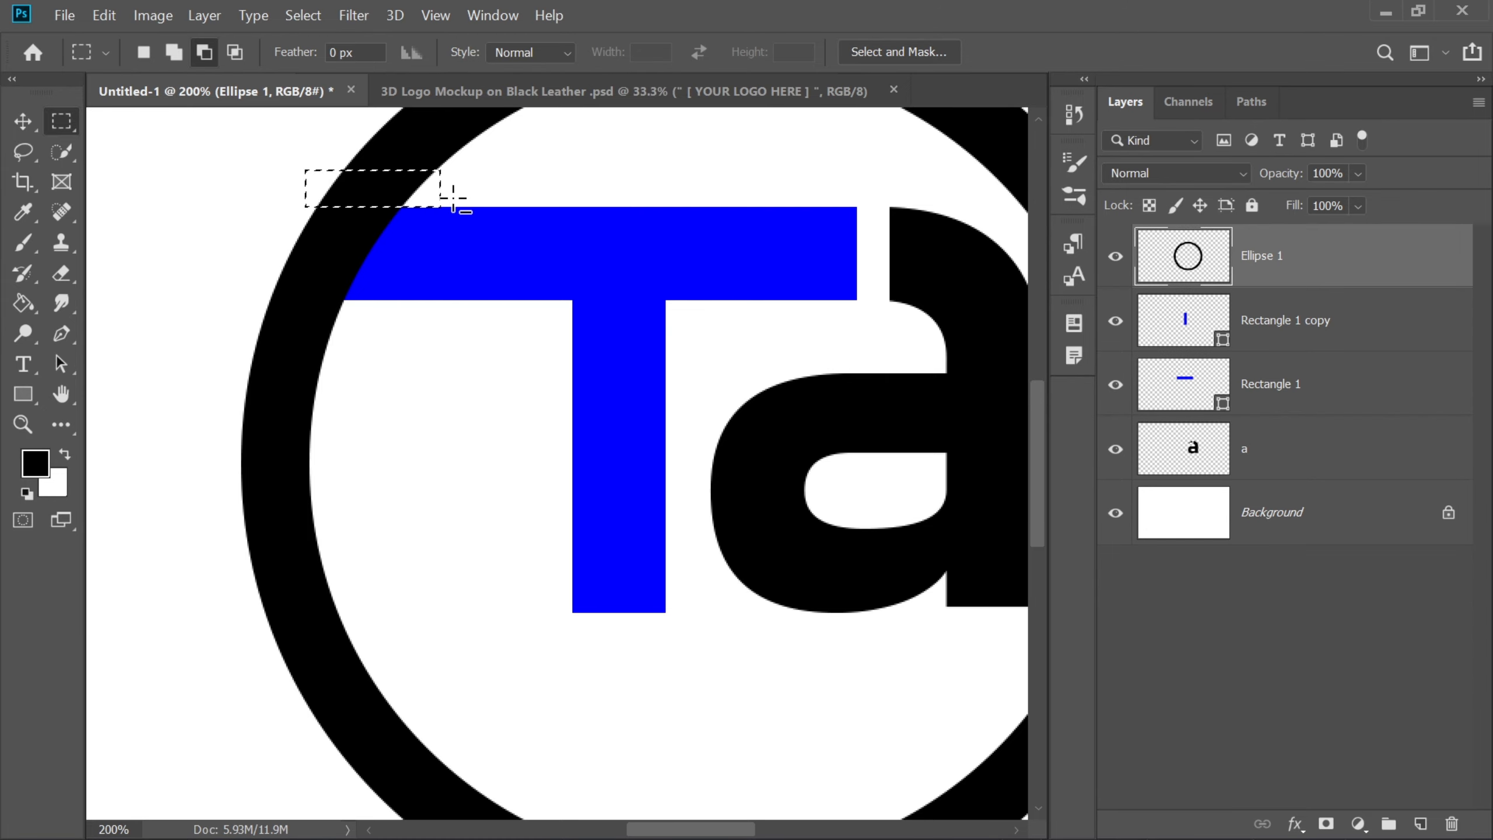
key(Delete)
key(ctrl+d)
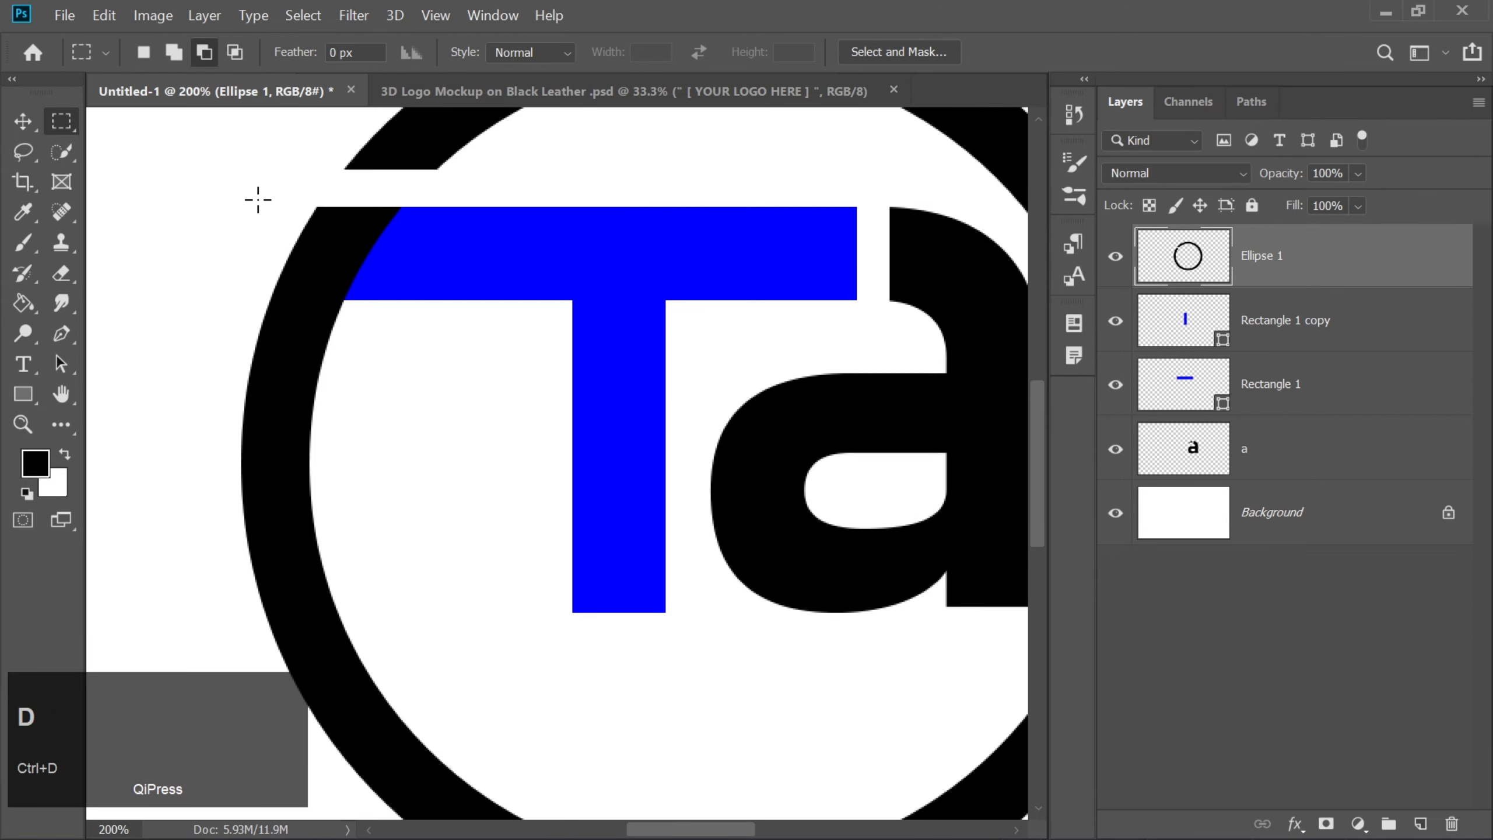
click(23, 122)
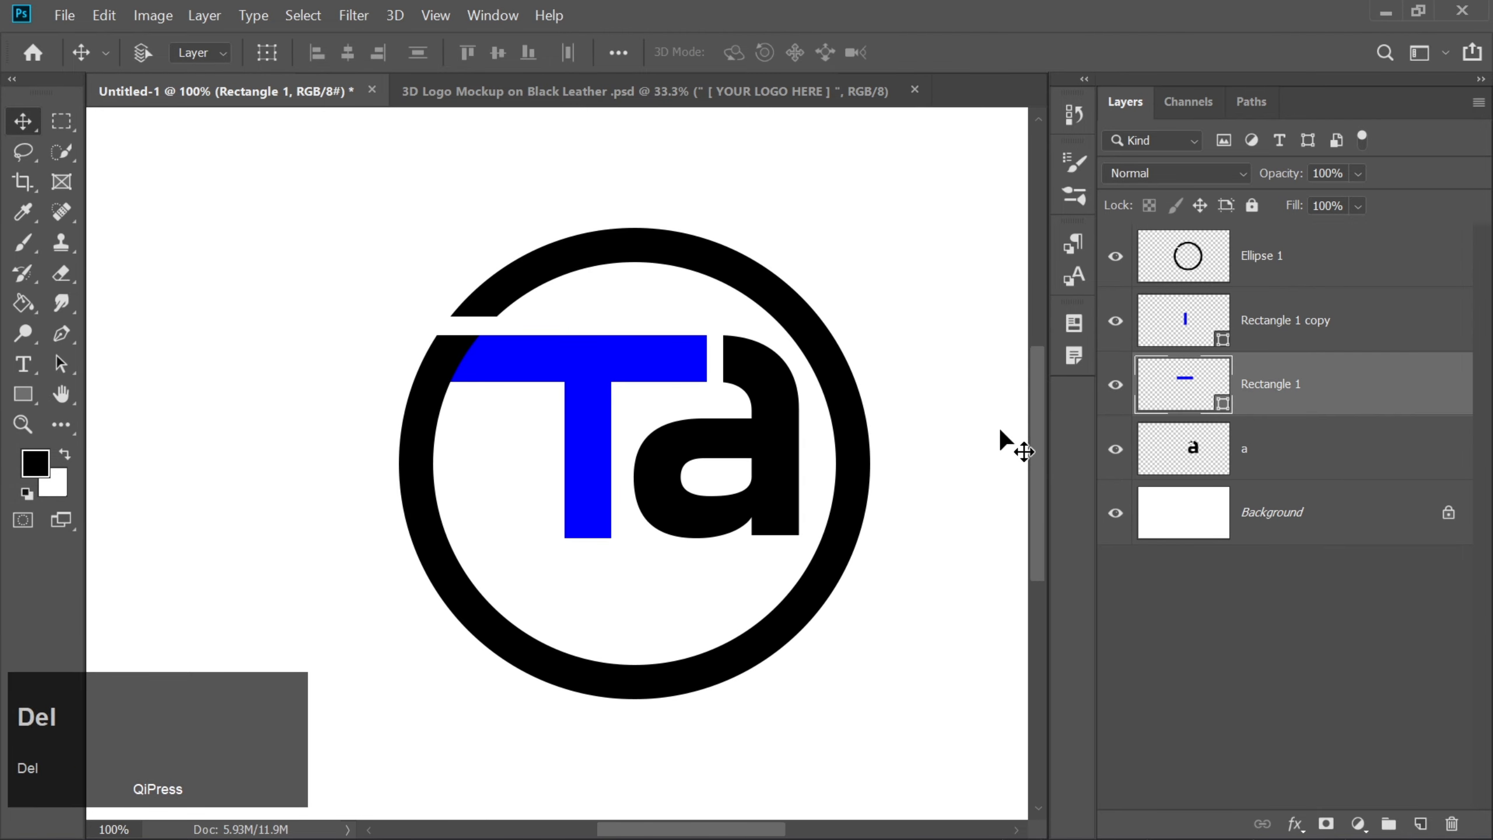
Step: Duplicate the vertical blue stem and move the copy onto the letter a's right stem, extending down over the ring
click(1176, 338)
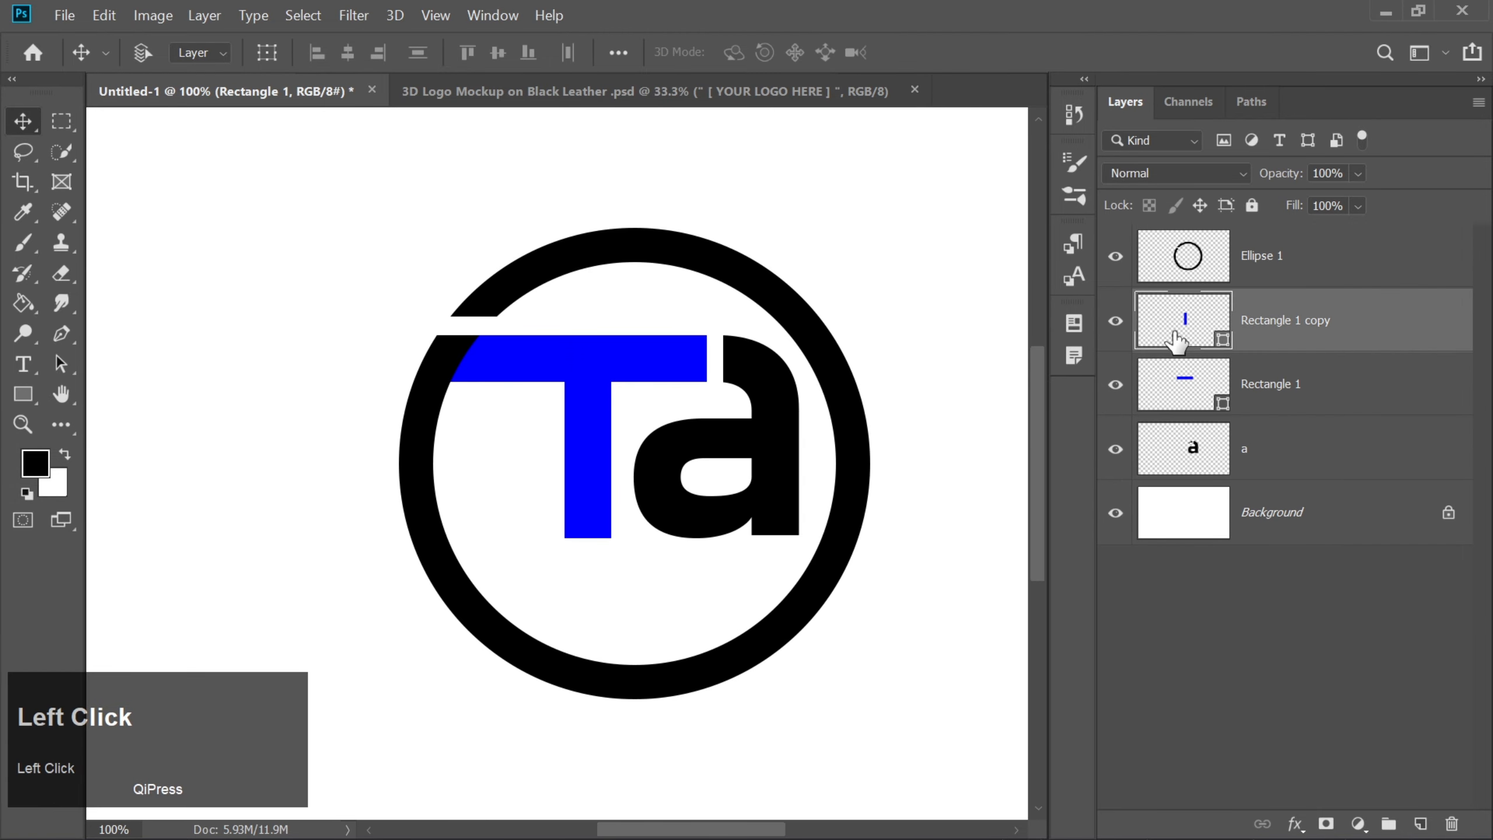
key(ctrl+j)
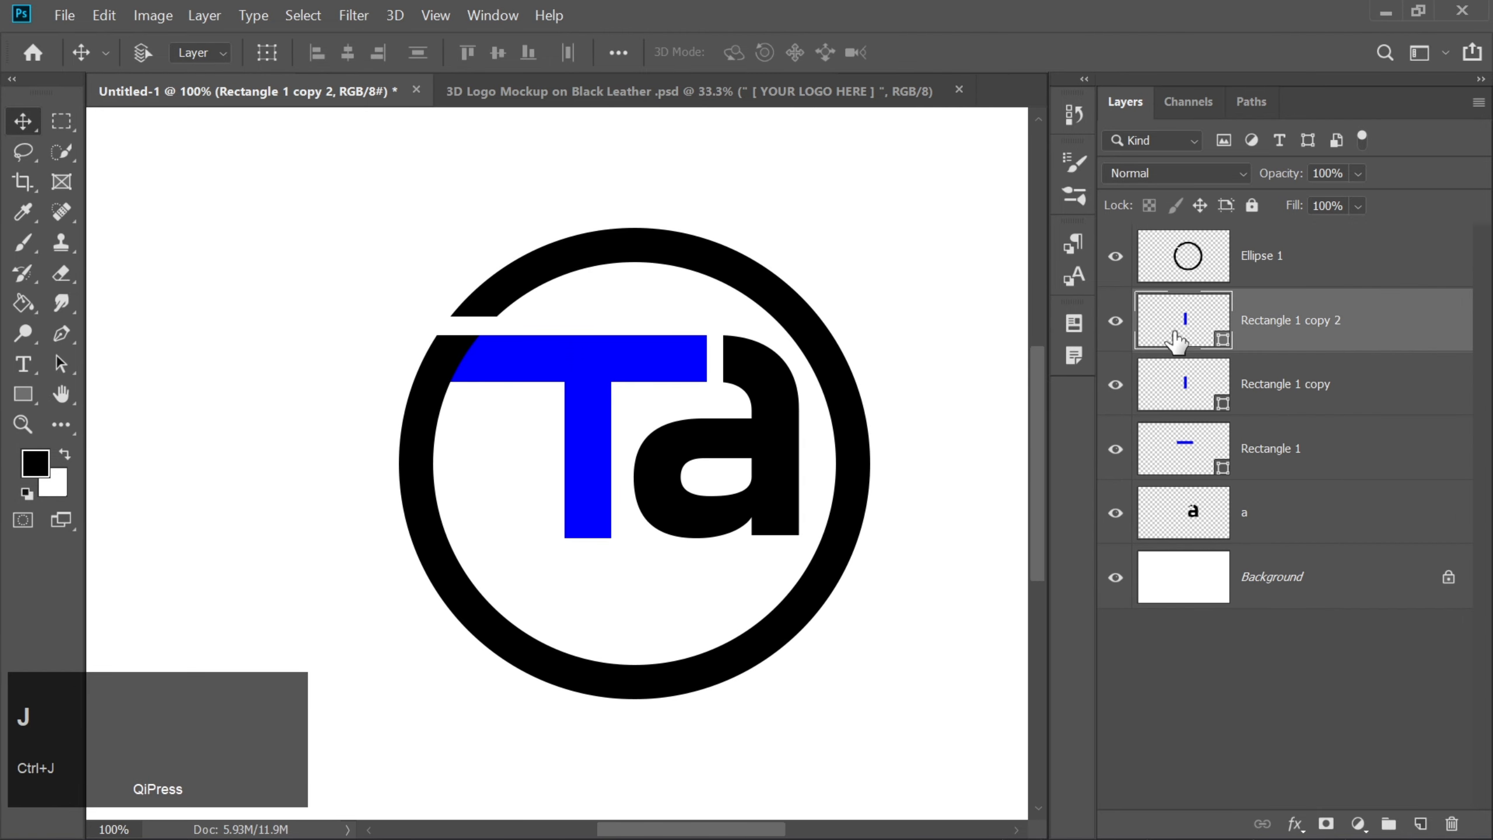
key(Right)
key(Right)
key(Right)
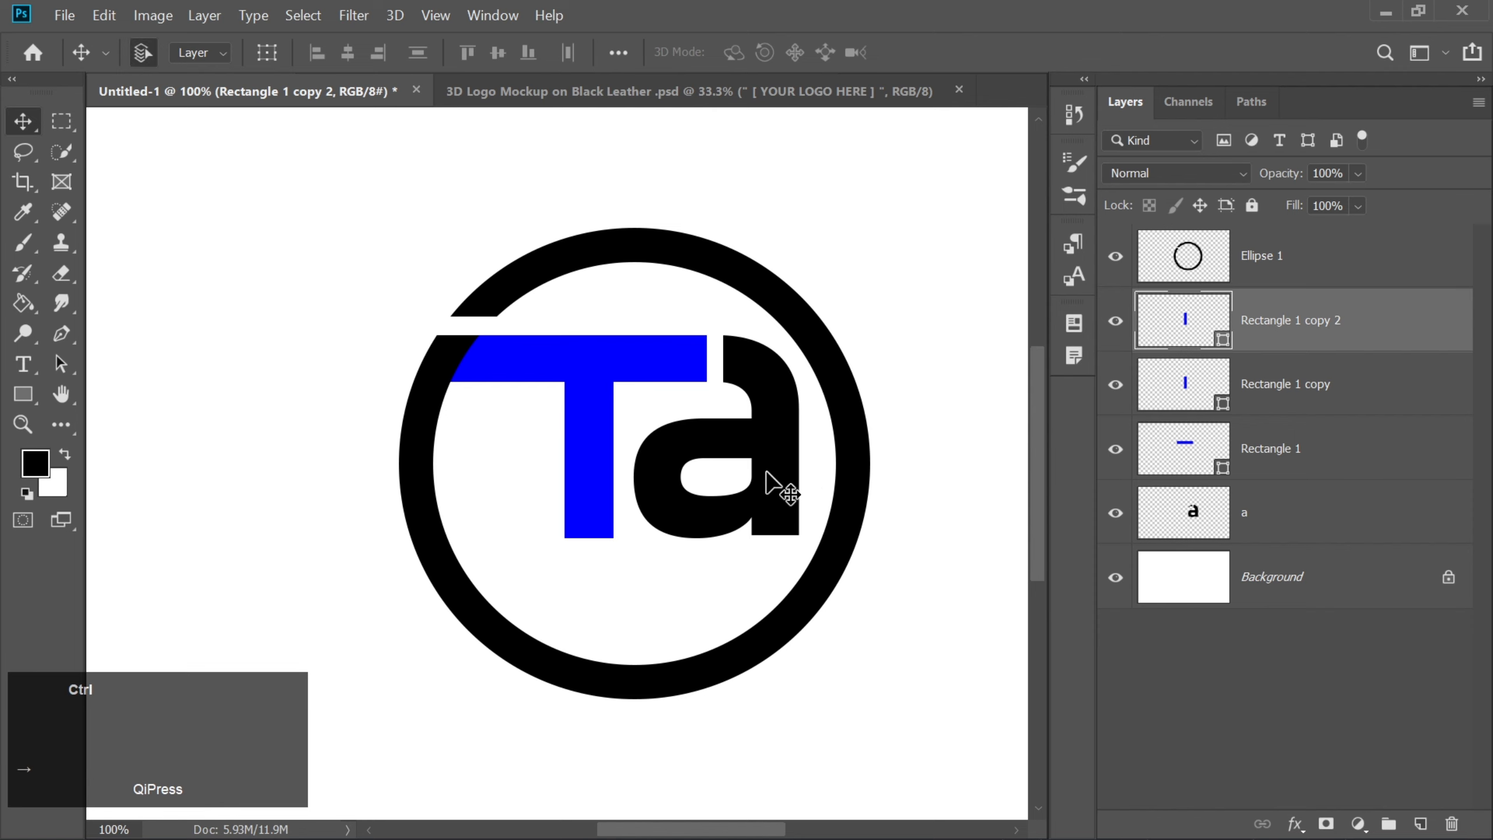
key(ctrl+t)
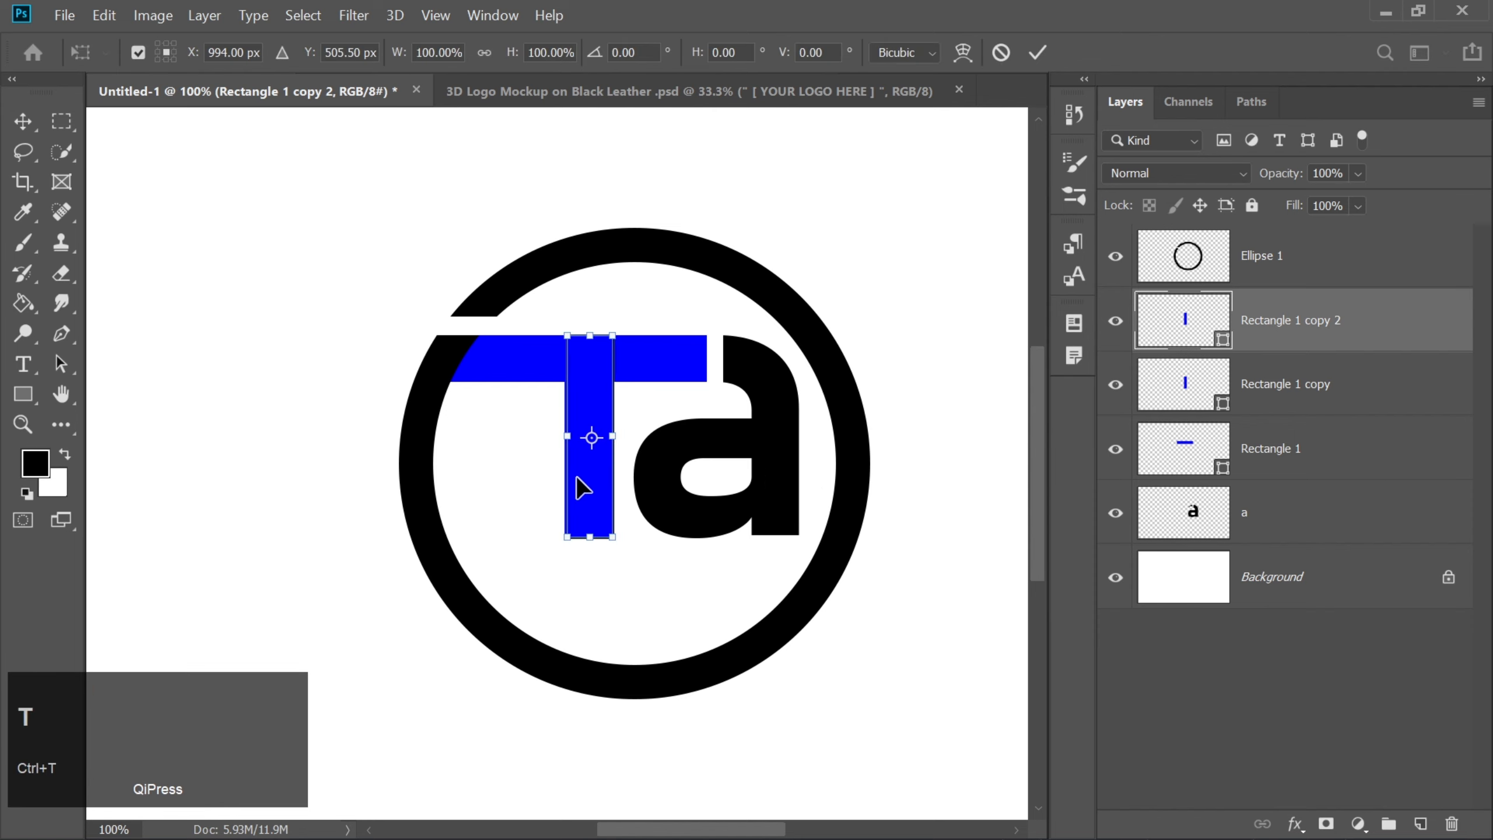
drag(576, 477, 773, 579)
key(ctrl+equal)
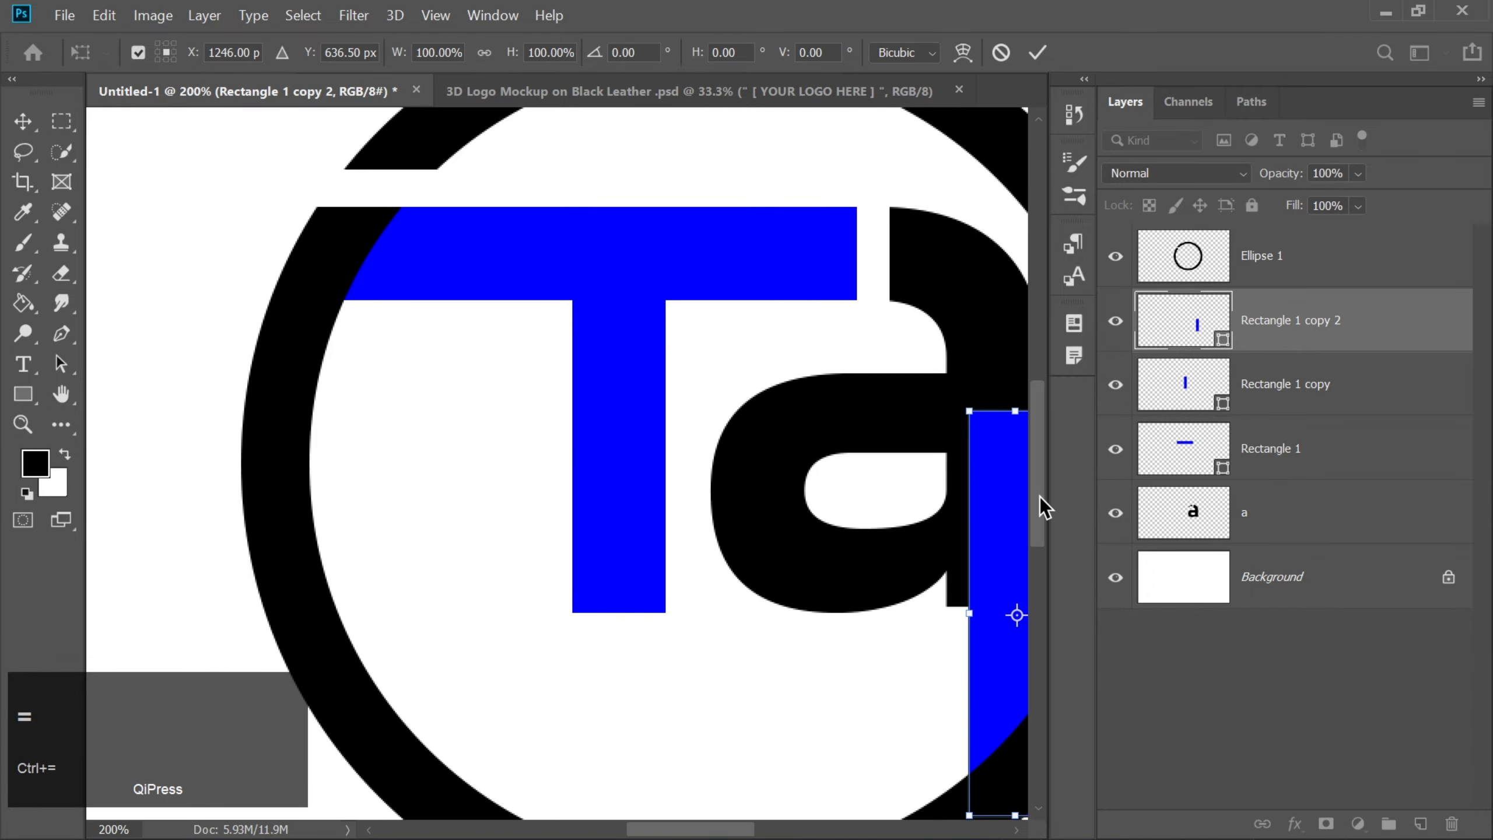
drag(1041, 497, 1038, 530)
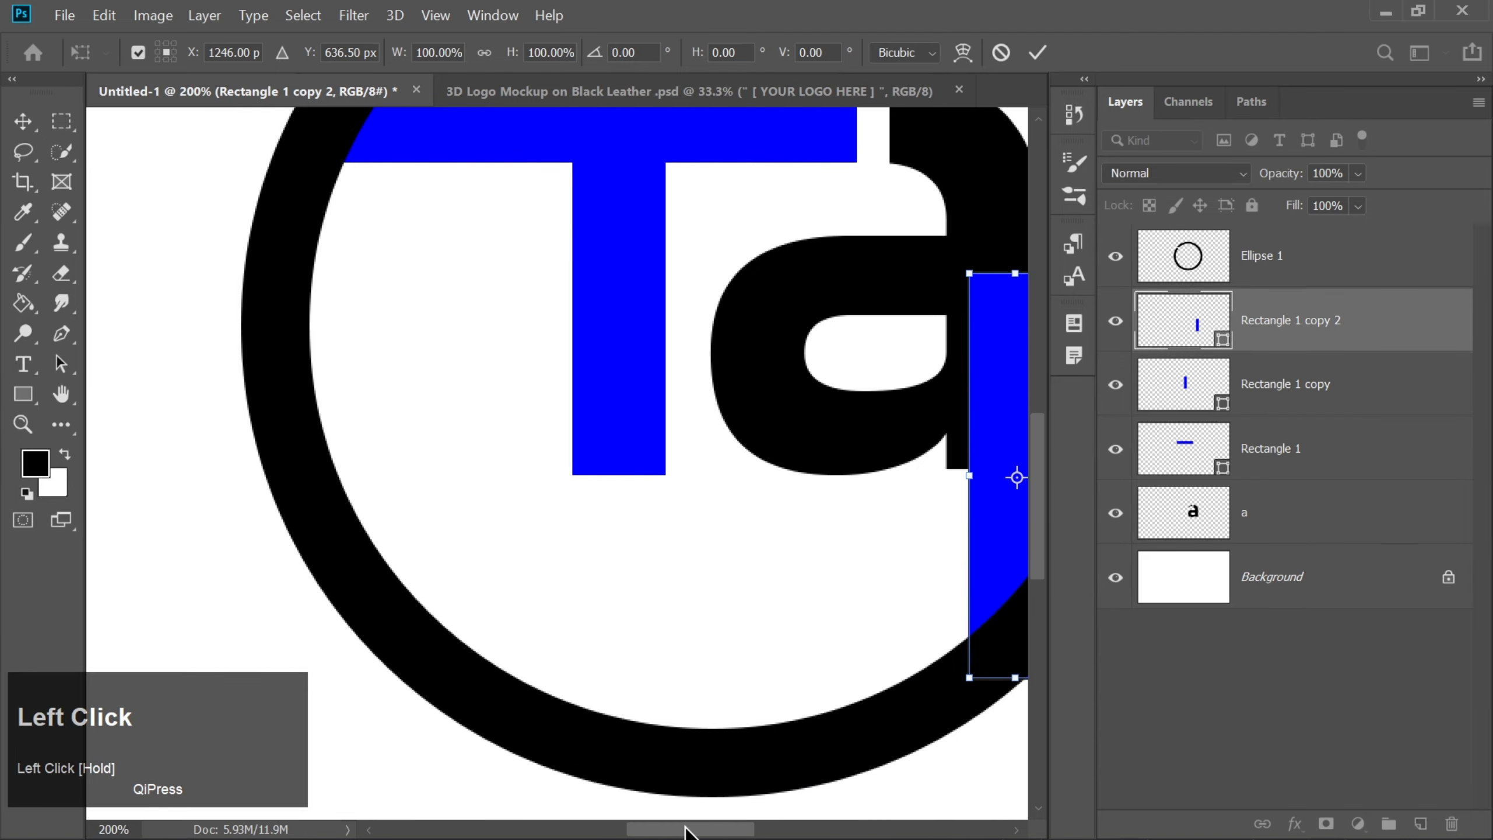
drag(685, 830, 724, 832)
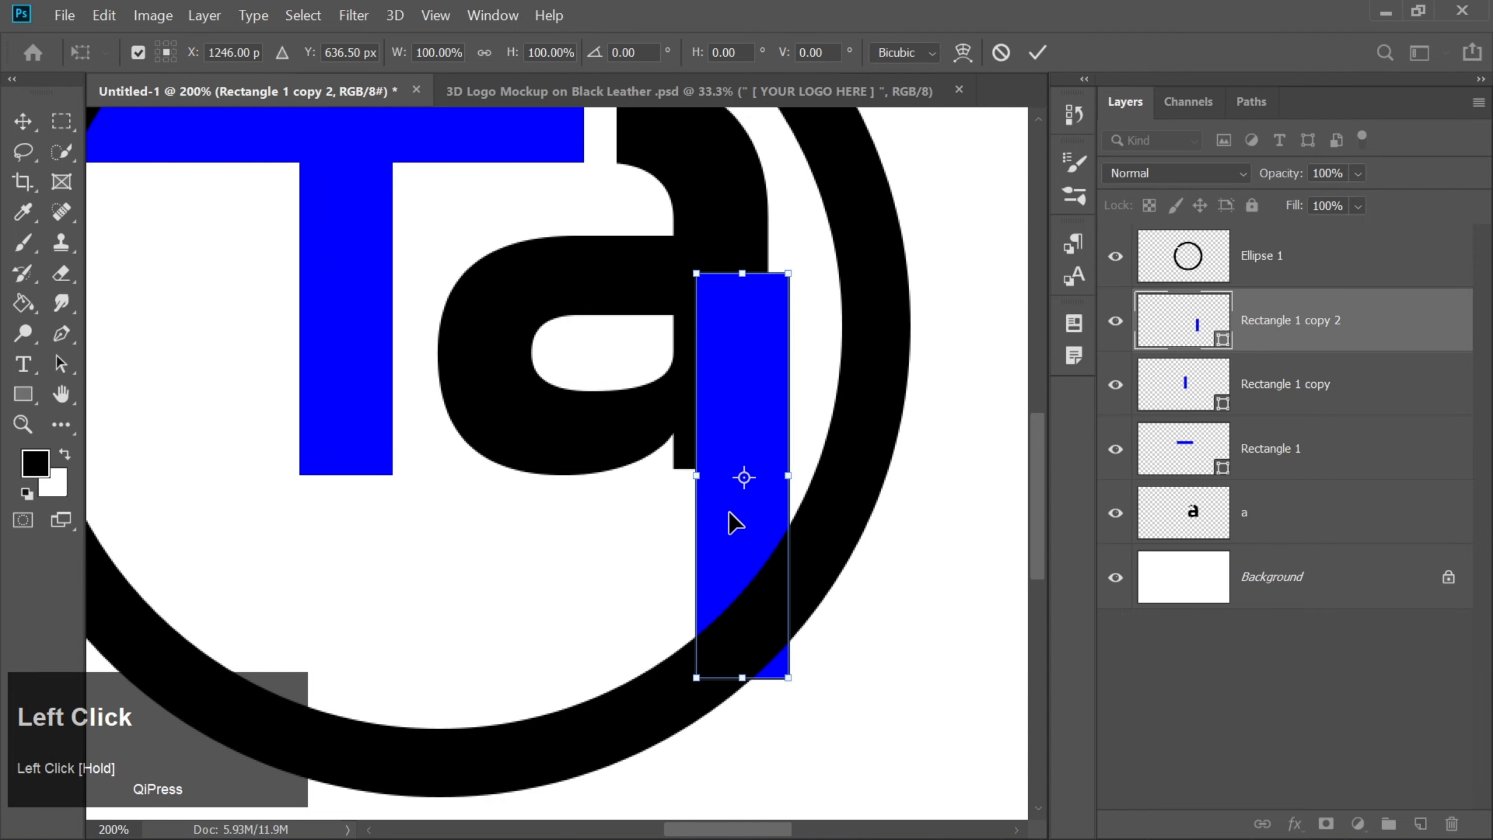
drag(728, 510, 708, 516)
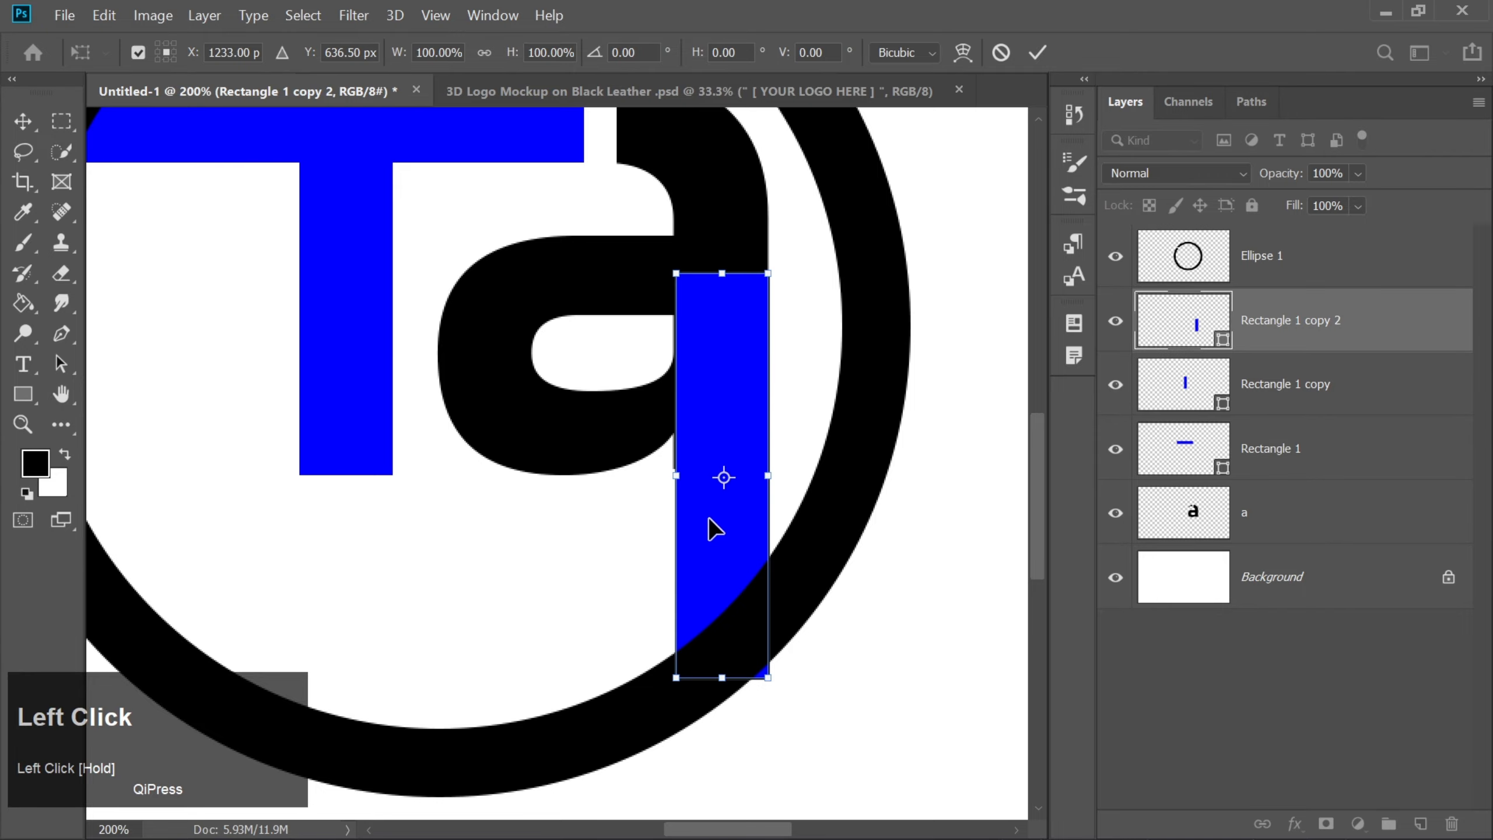
Step: Shorten the copied blue bar at both ends to fit between the letter a and the ring, and place the ring layer beneath it
key(Down)
drag(731, 282, 729, 356)
key(Left)
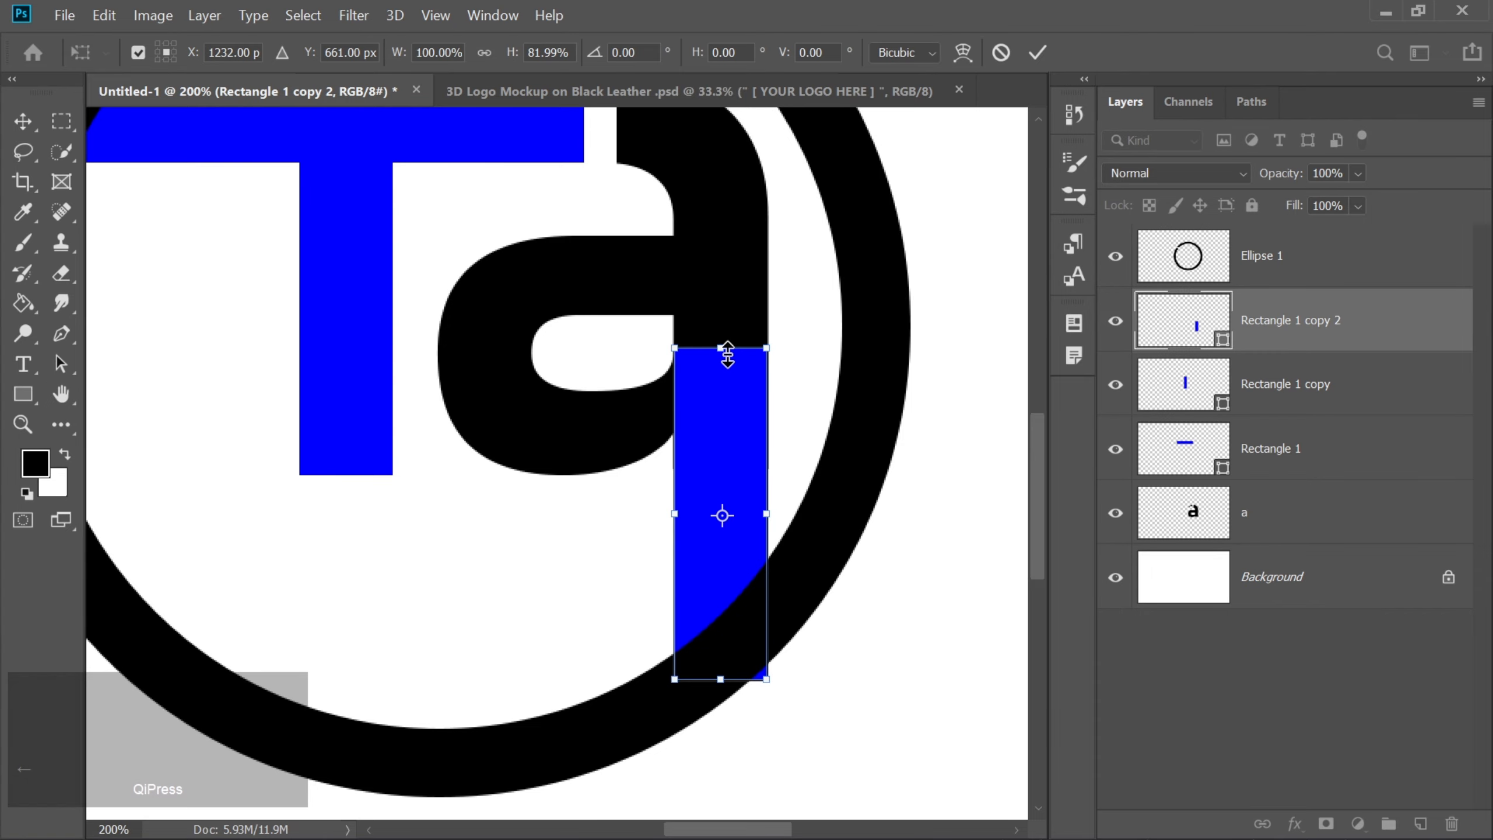
drag(718, 678, 718, 658)
key(Return)
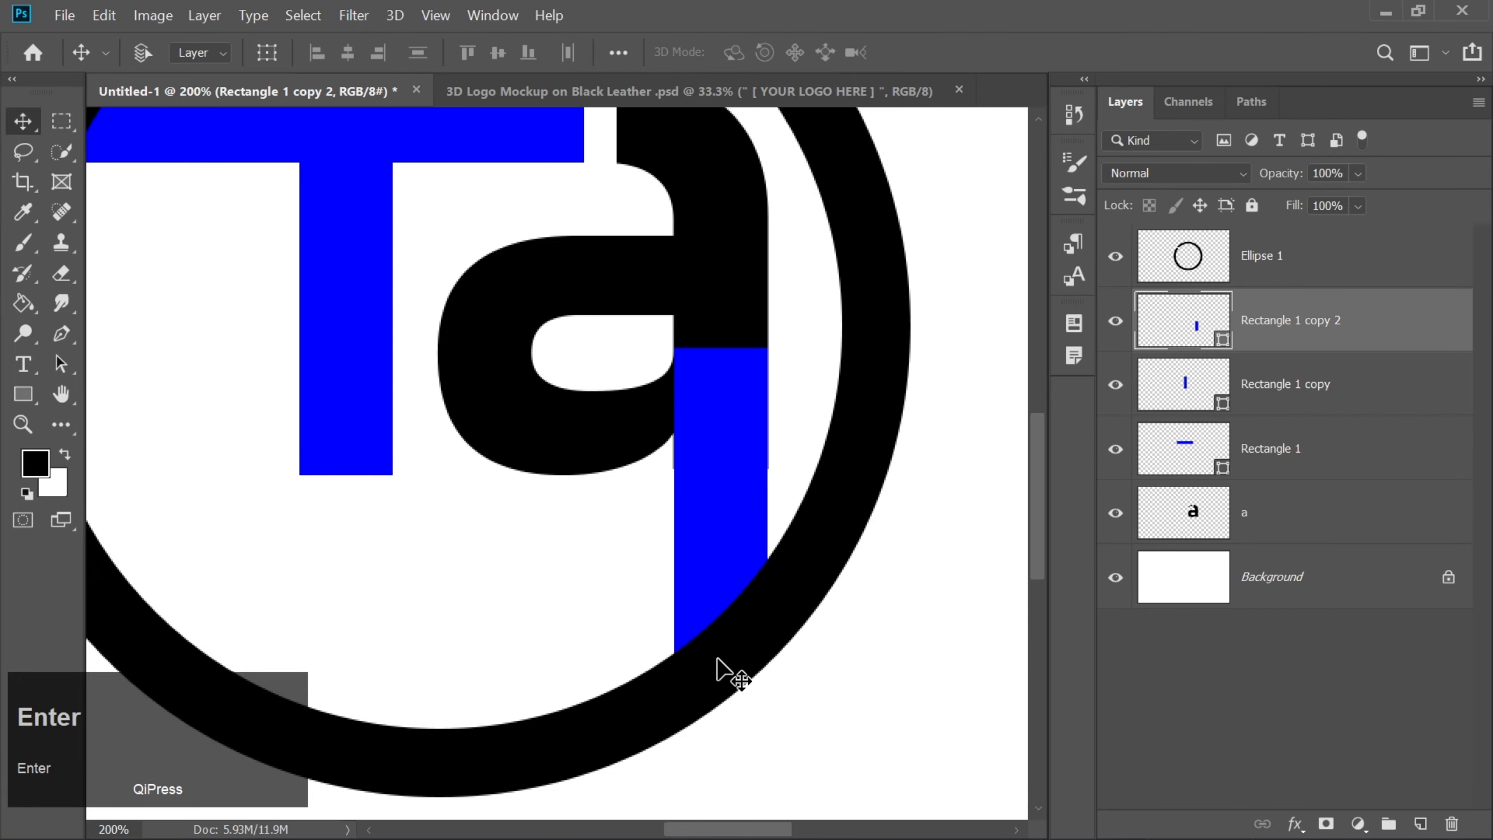
key(Left)
key(Right)
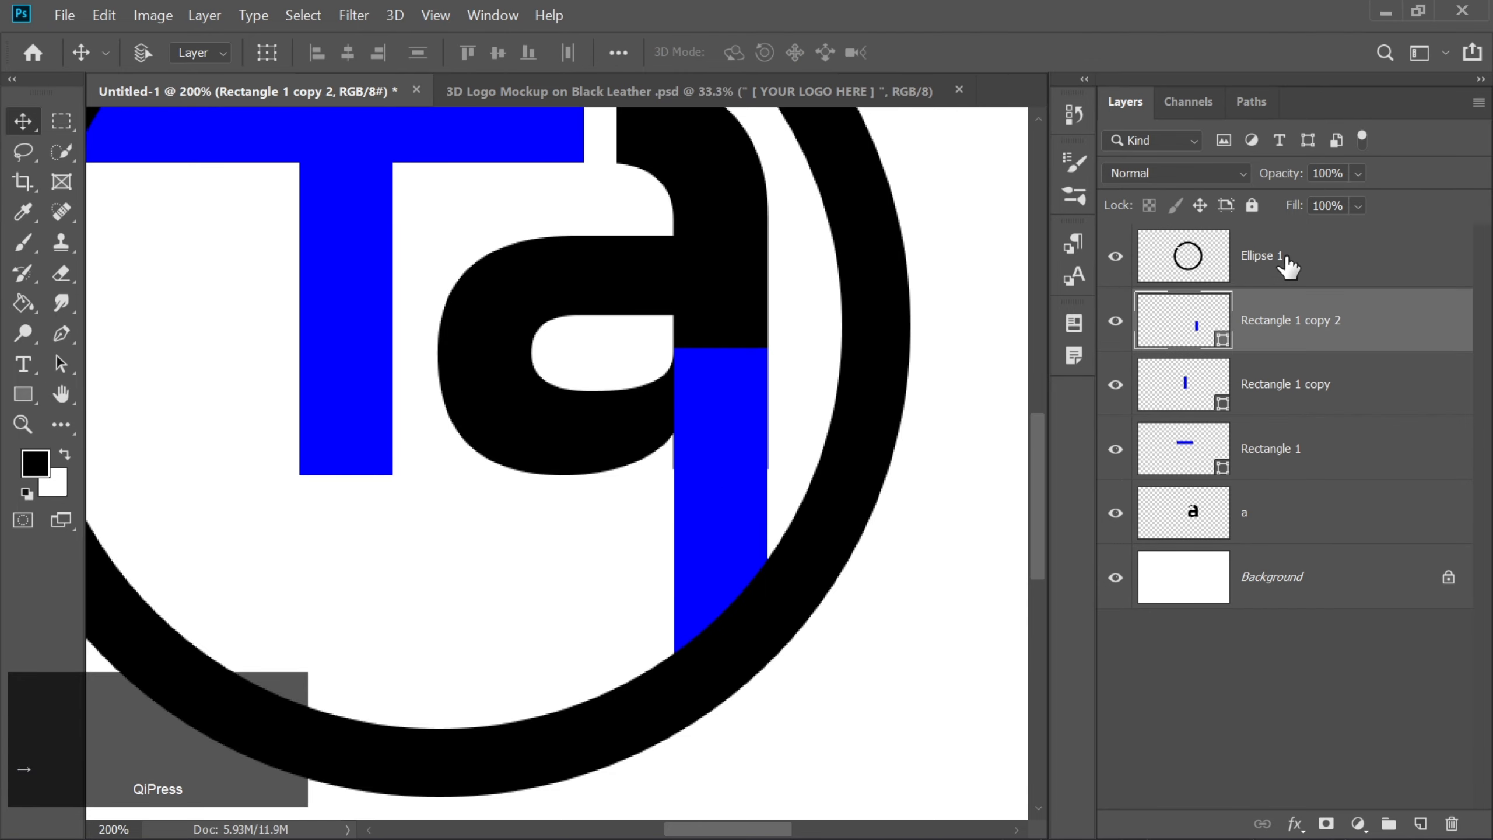
drag(1287, 268, 1286, 360)
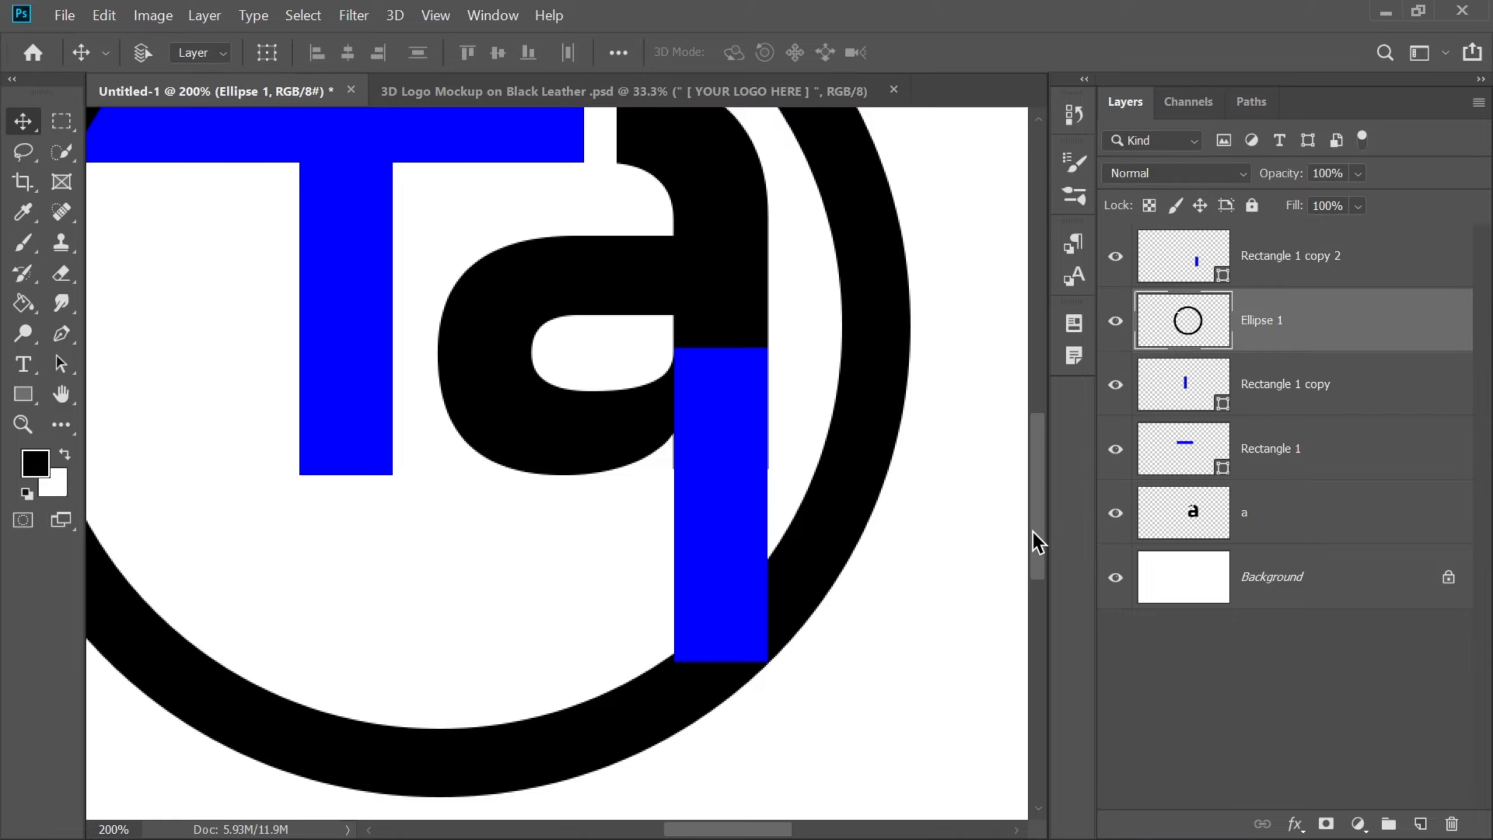
Step: Cut a narrow vertical gap through the bottom of the ring along the left edge of the copied blue bar, and remove the selection
drag(1035, 533, 1031, 552)
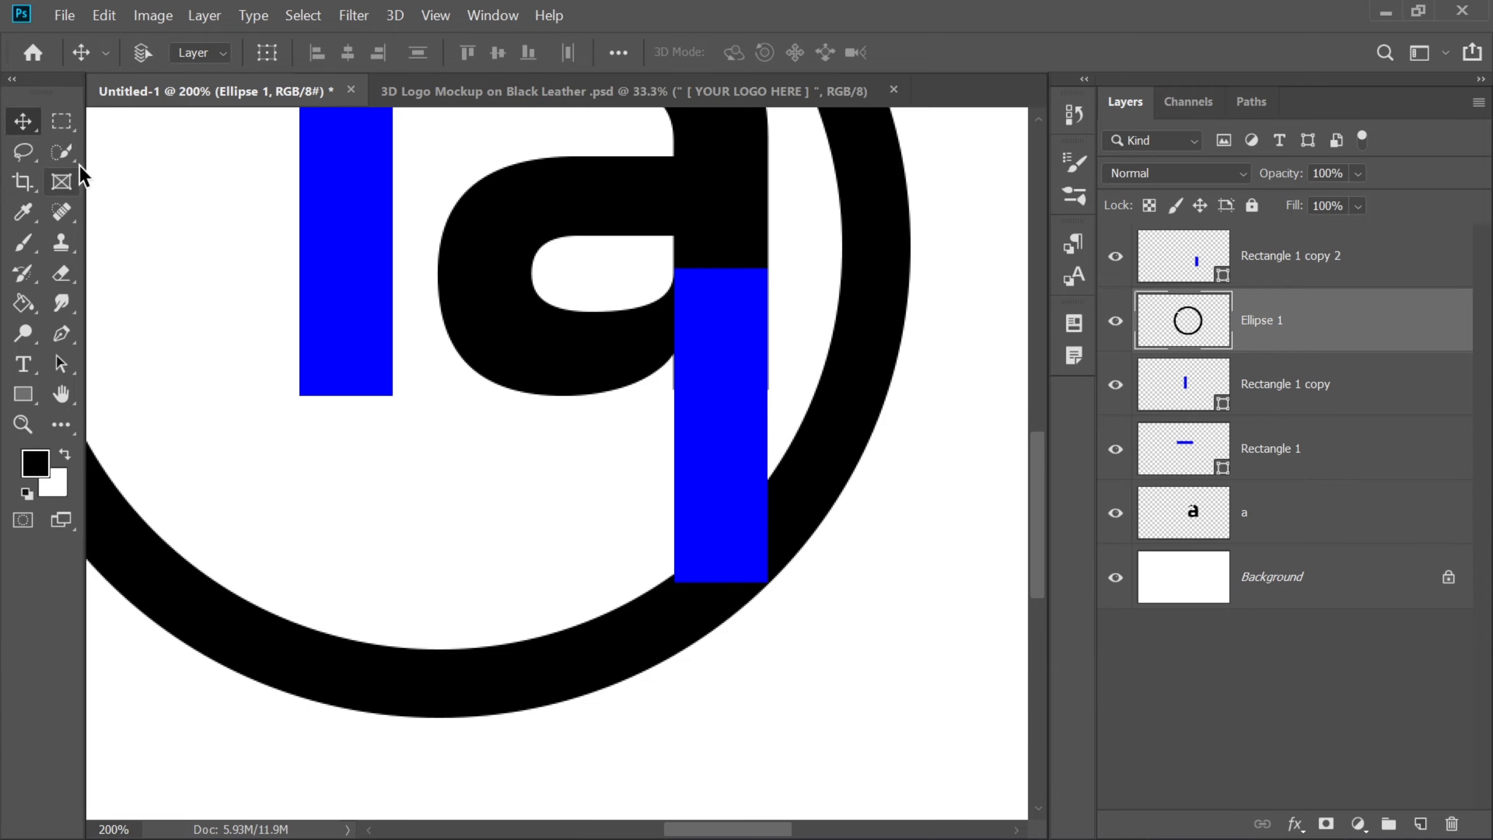
click(61, 121)
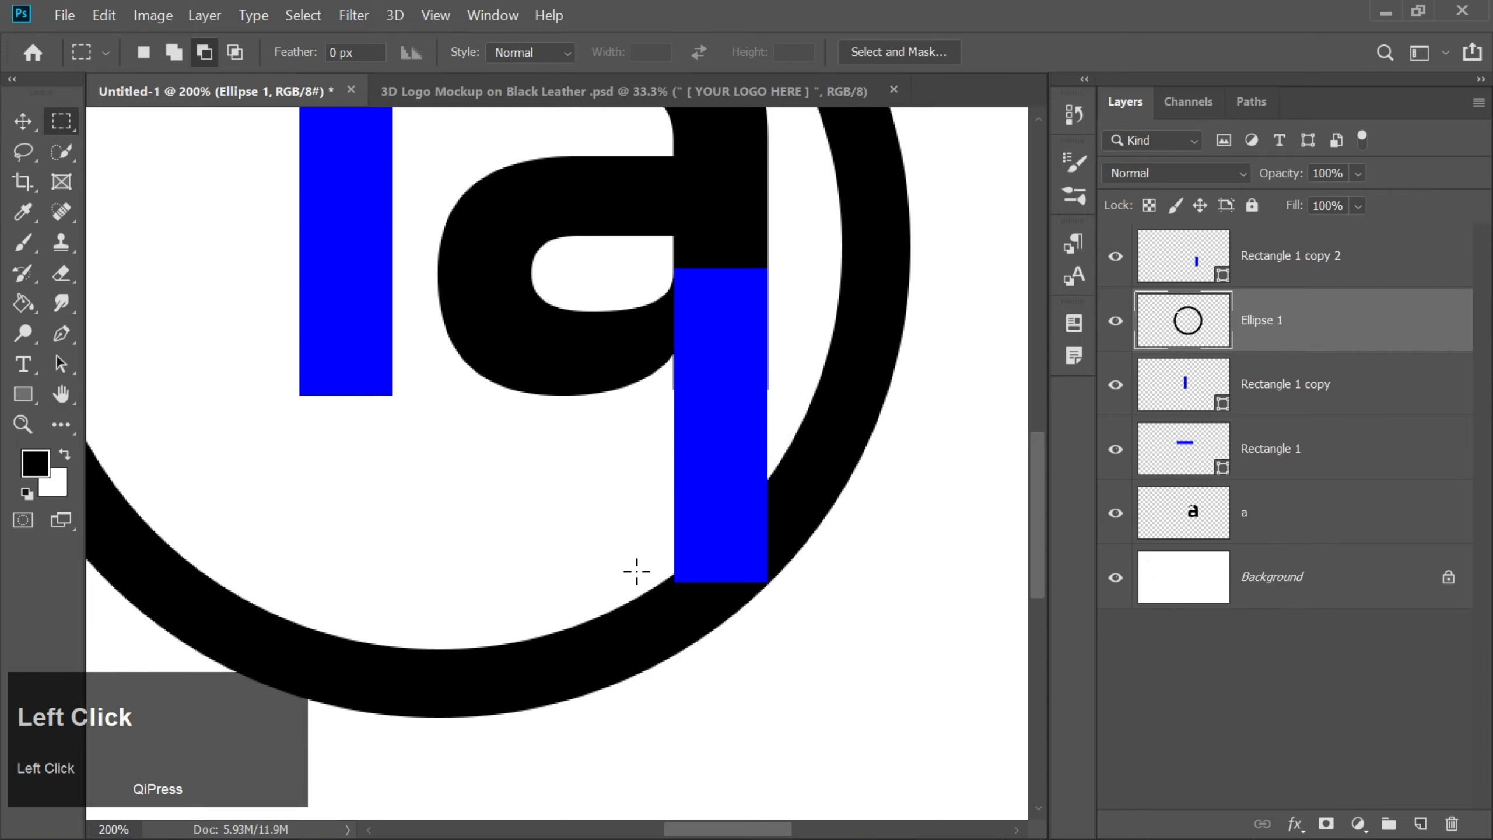
drag(636, 570, 670, 682)
key(Right)
key(Right)
key(Right)
key(Right)
key(Right)
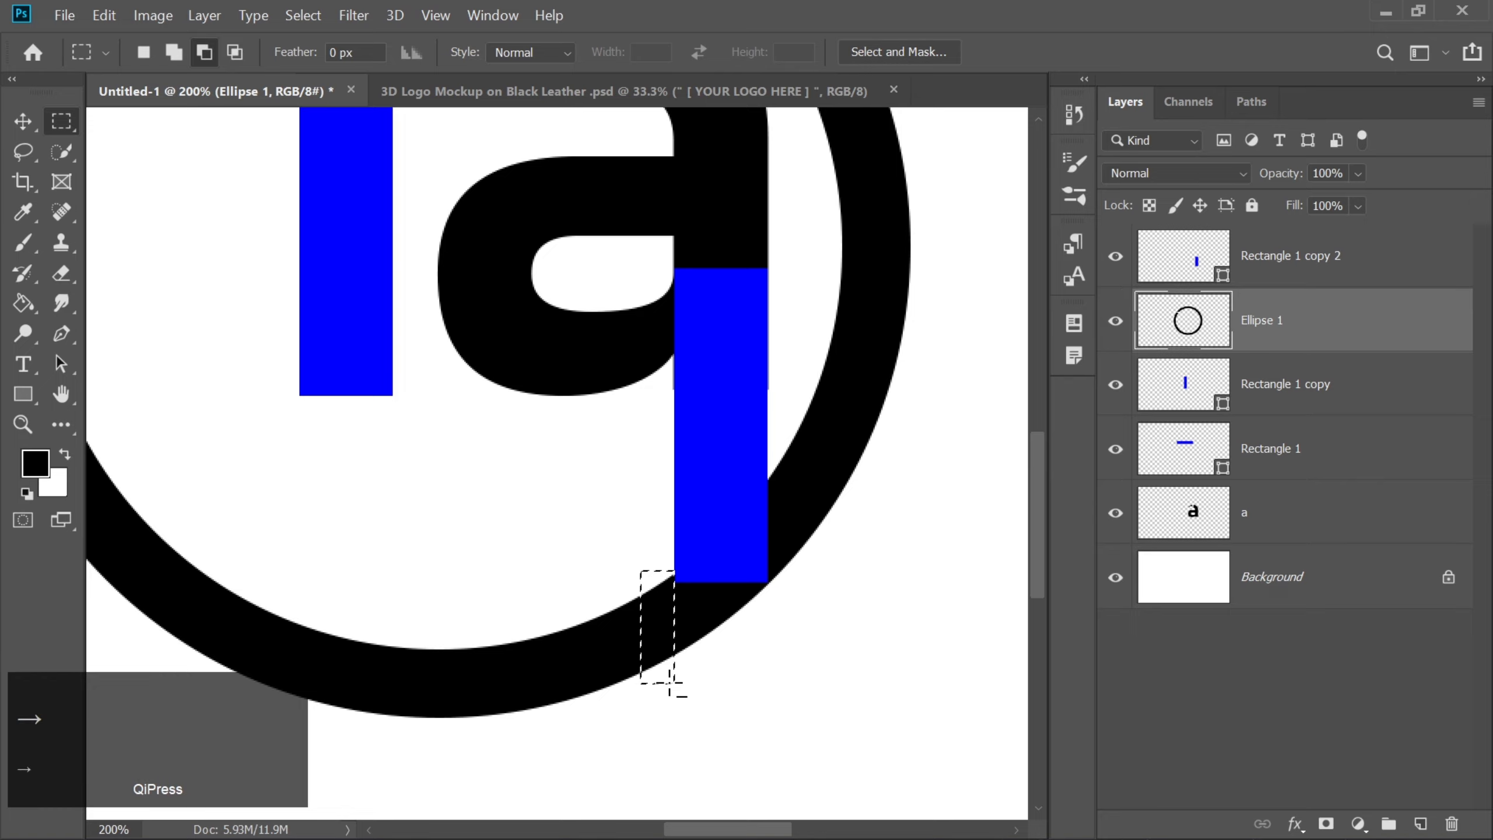
key(Delete)
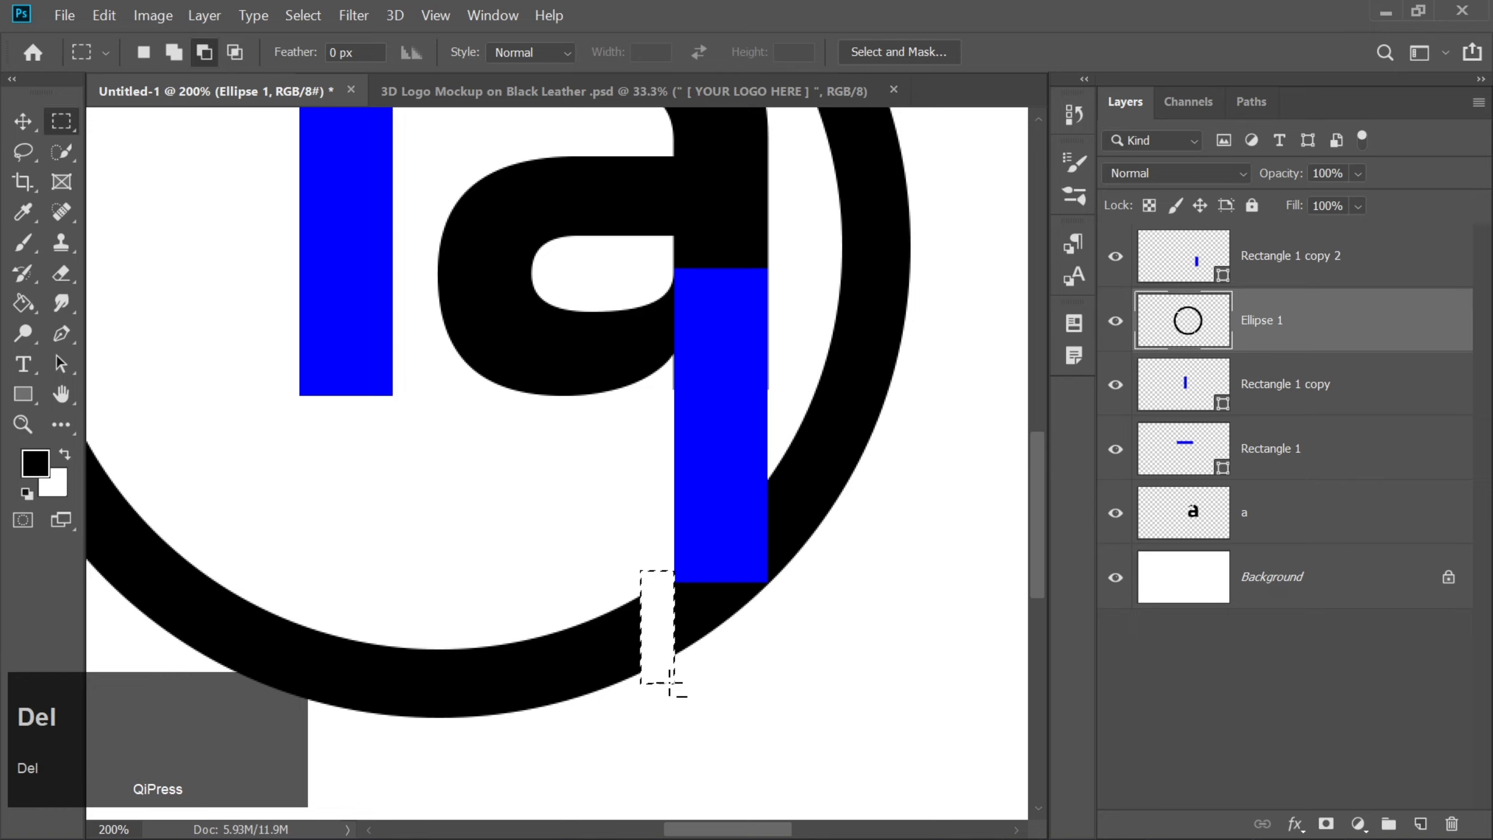
key(ctrl+d)
click(11, 125)
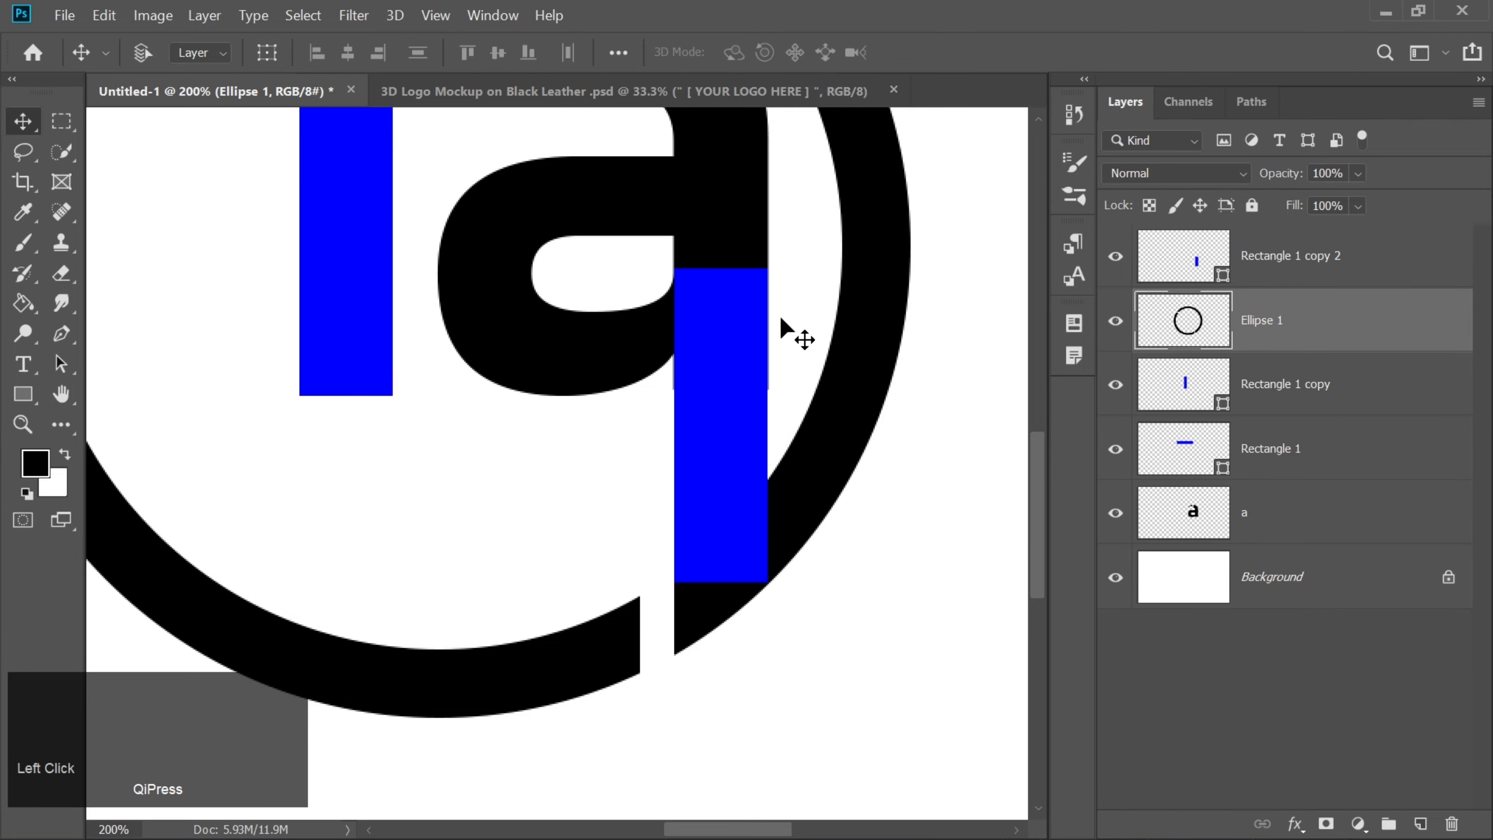
Step: Cut a narrow vertical strip out of the letter a's lower bowl just left of the copied blue bar, and remove the selection
click(1205, 520)
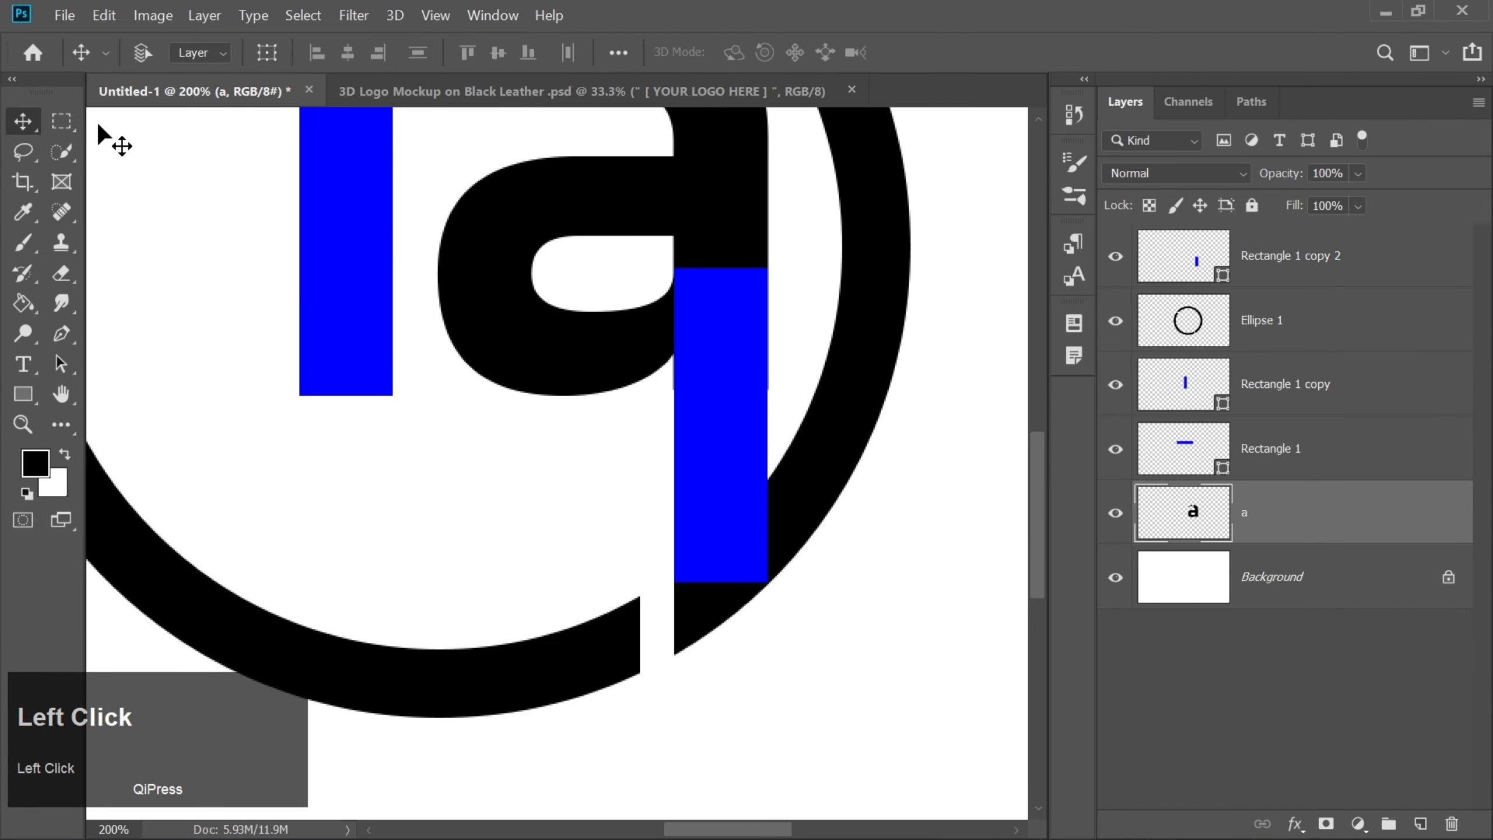
click(61, 120)
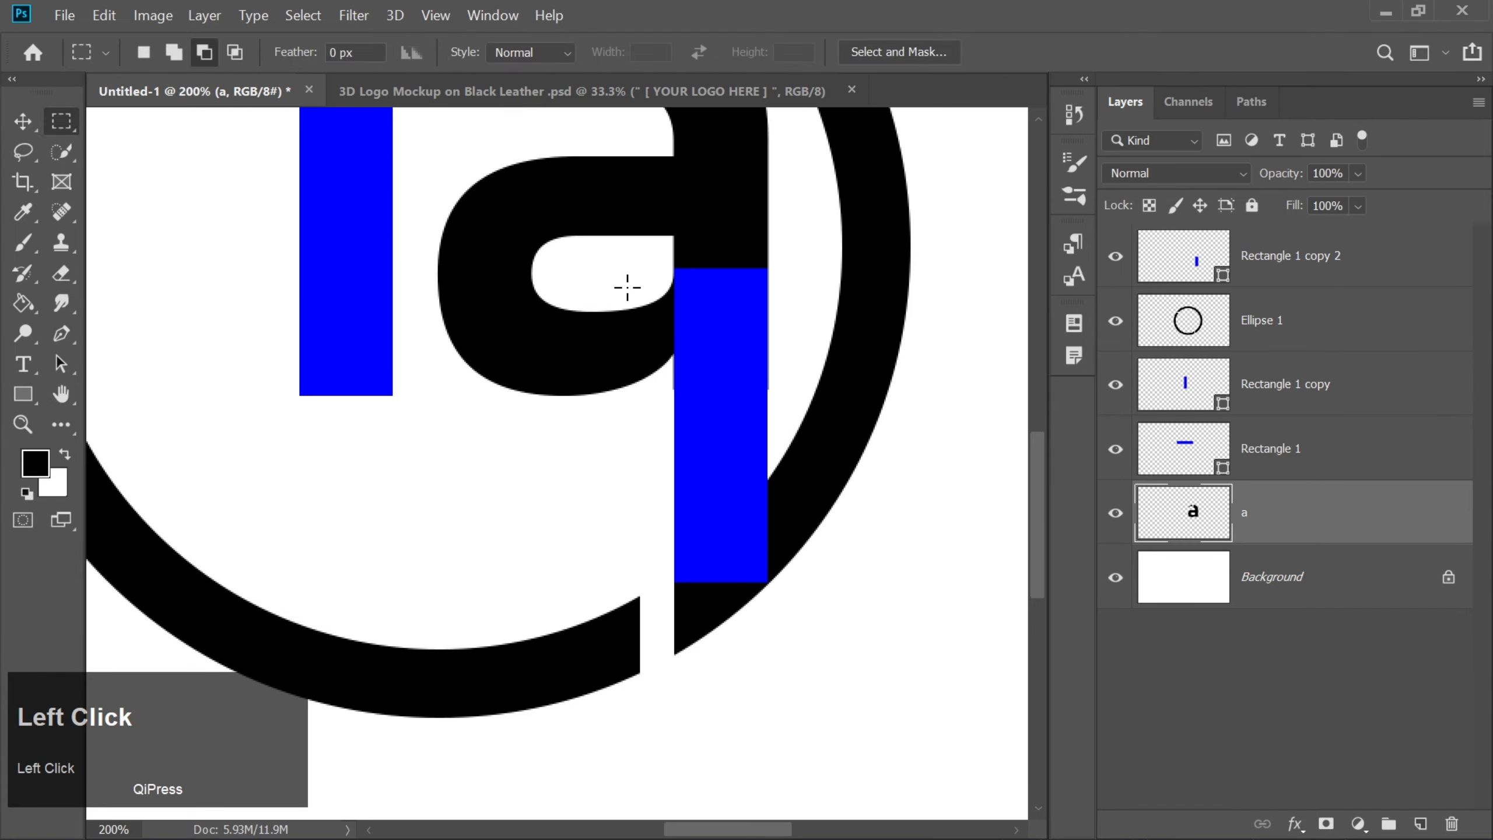
drag(644, 281, 675, 397)
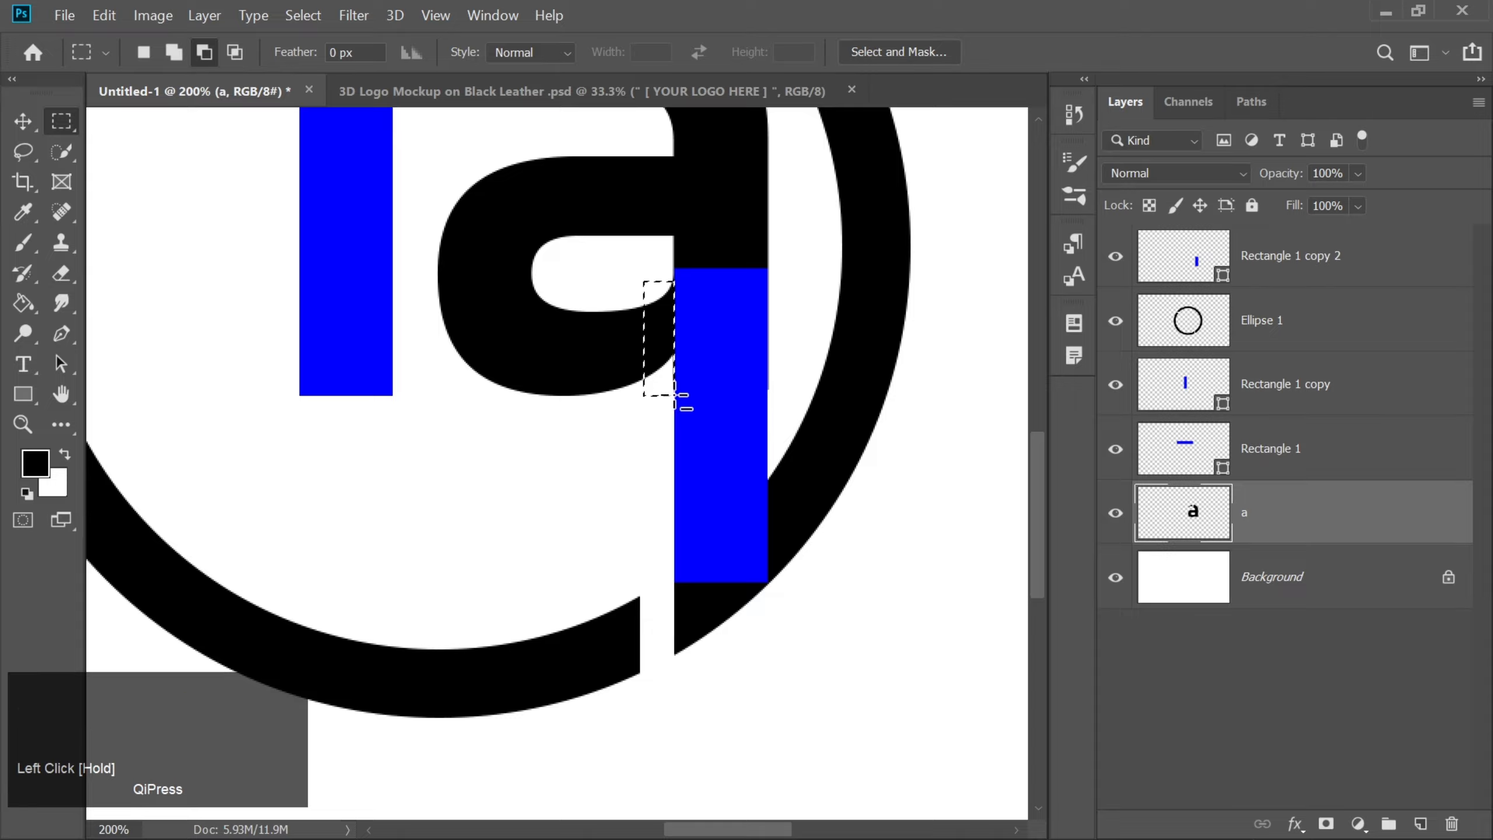
key(Delete)
key(ctrl+d)
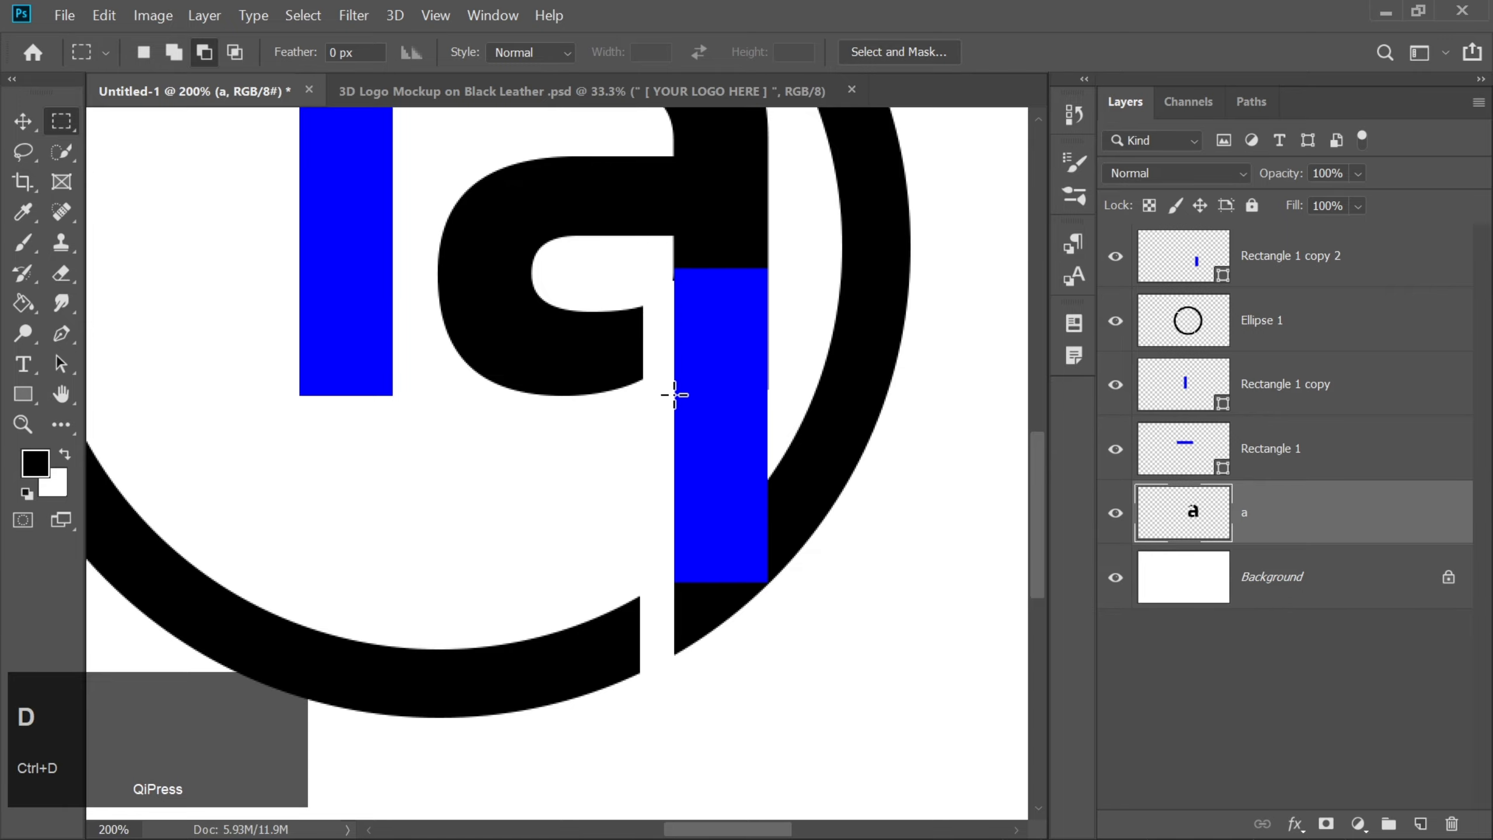
click(23, 122)
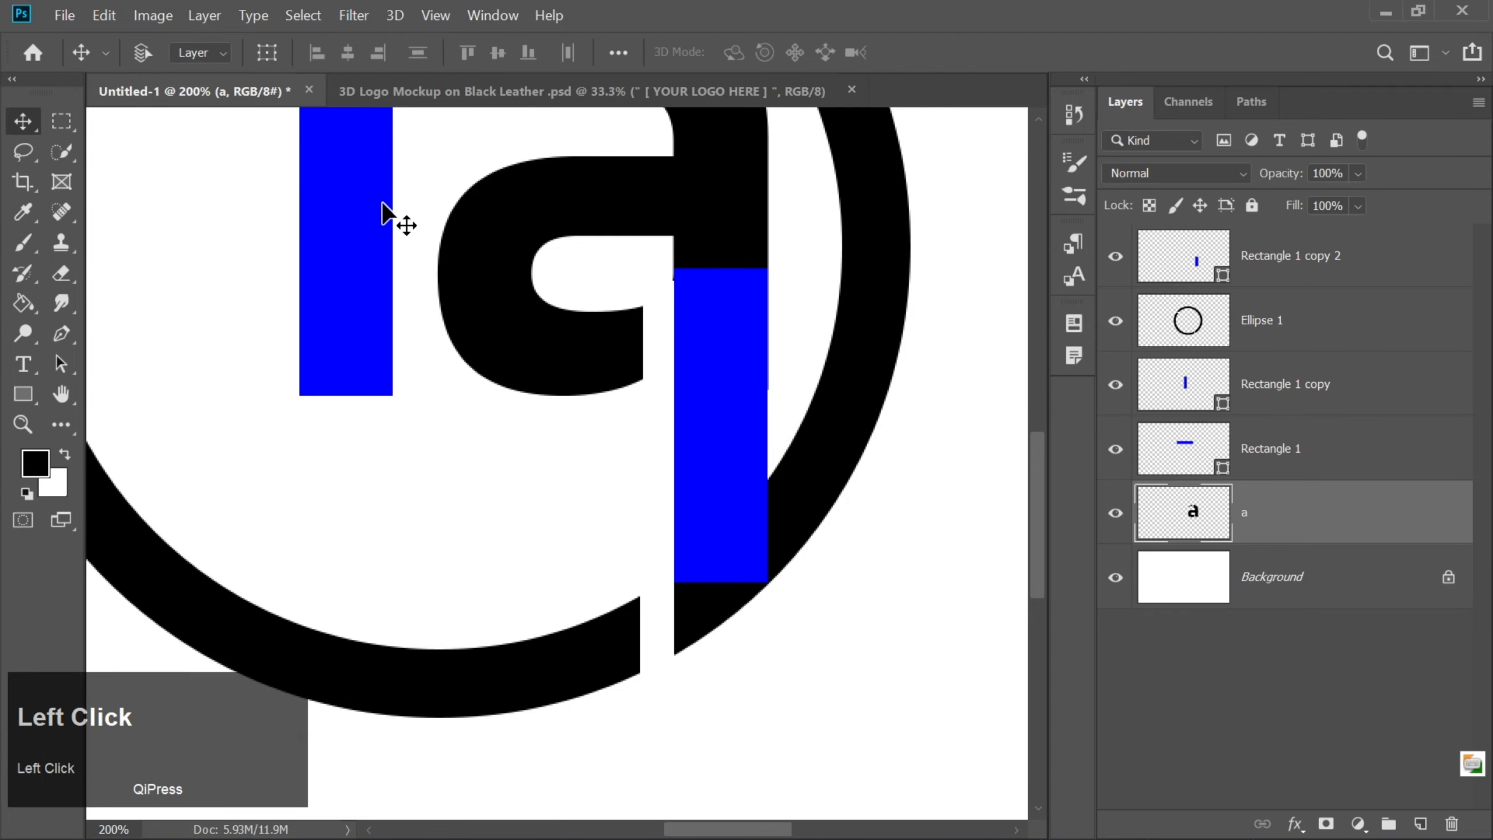
Step: On a duplicate of the ring layer with the original hidden, erase the left arc between the two gaps with the Eraser
key(ctrl+minus)
key(ctrl+minus)
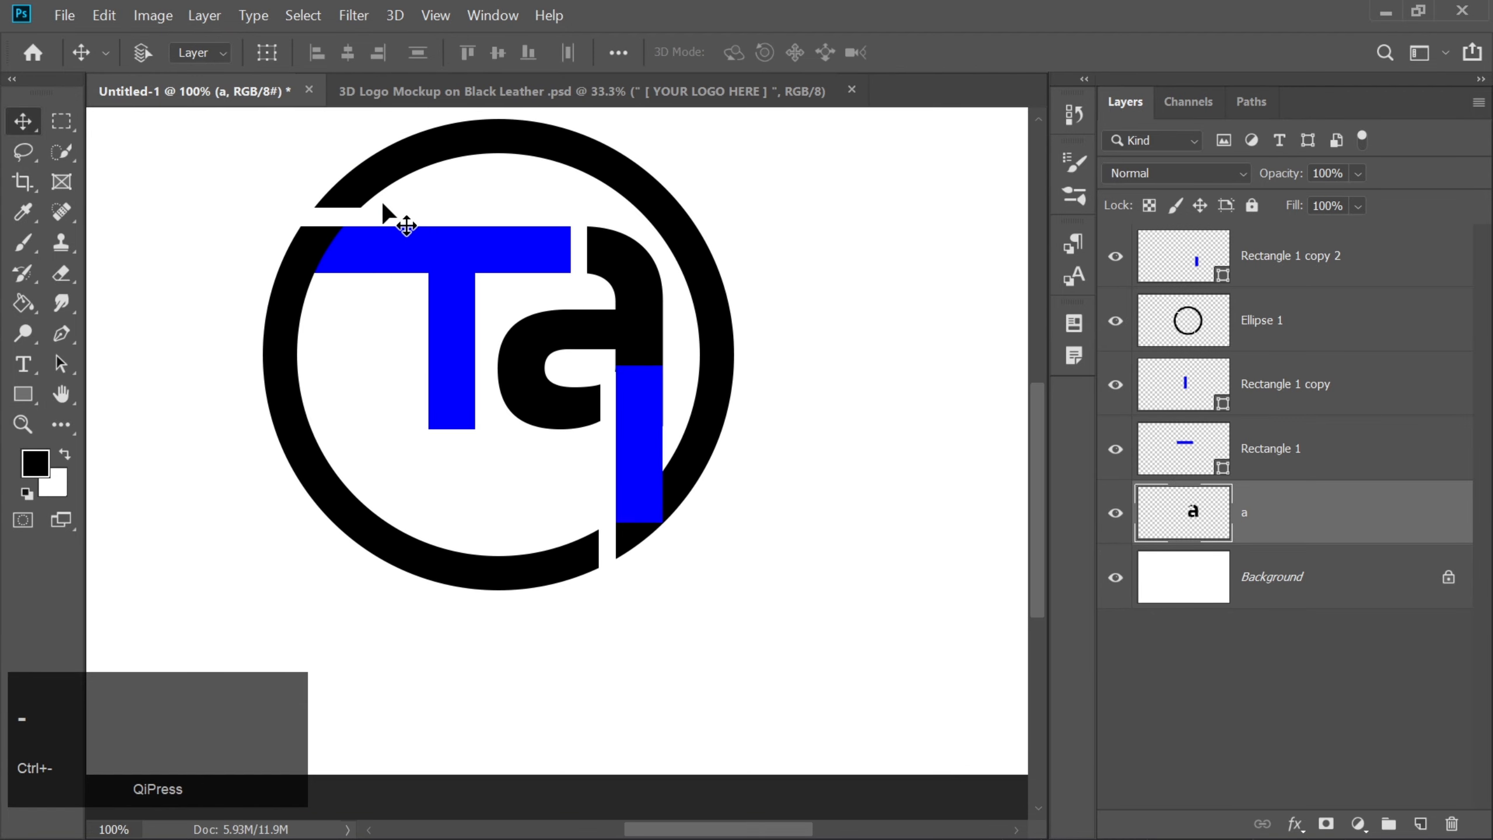
click(1184, 324)
key(ctrl+j)
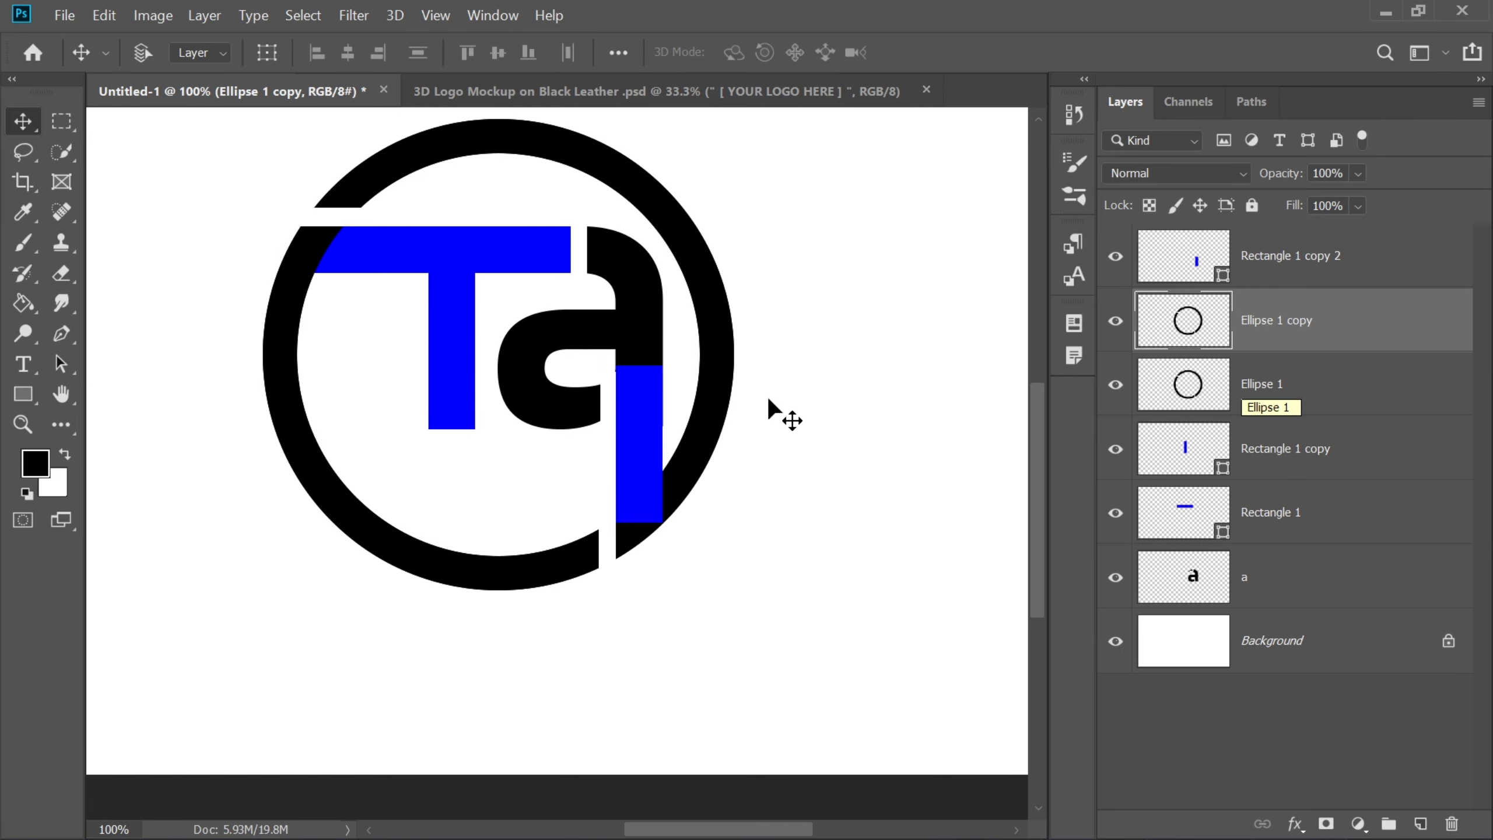
click(62, 273)
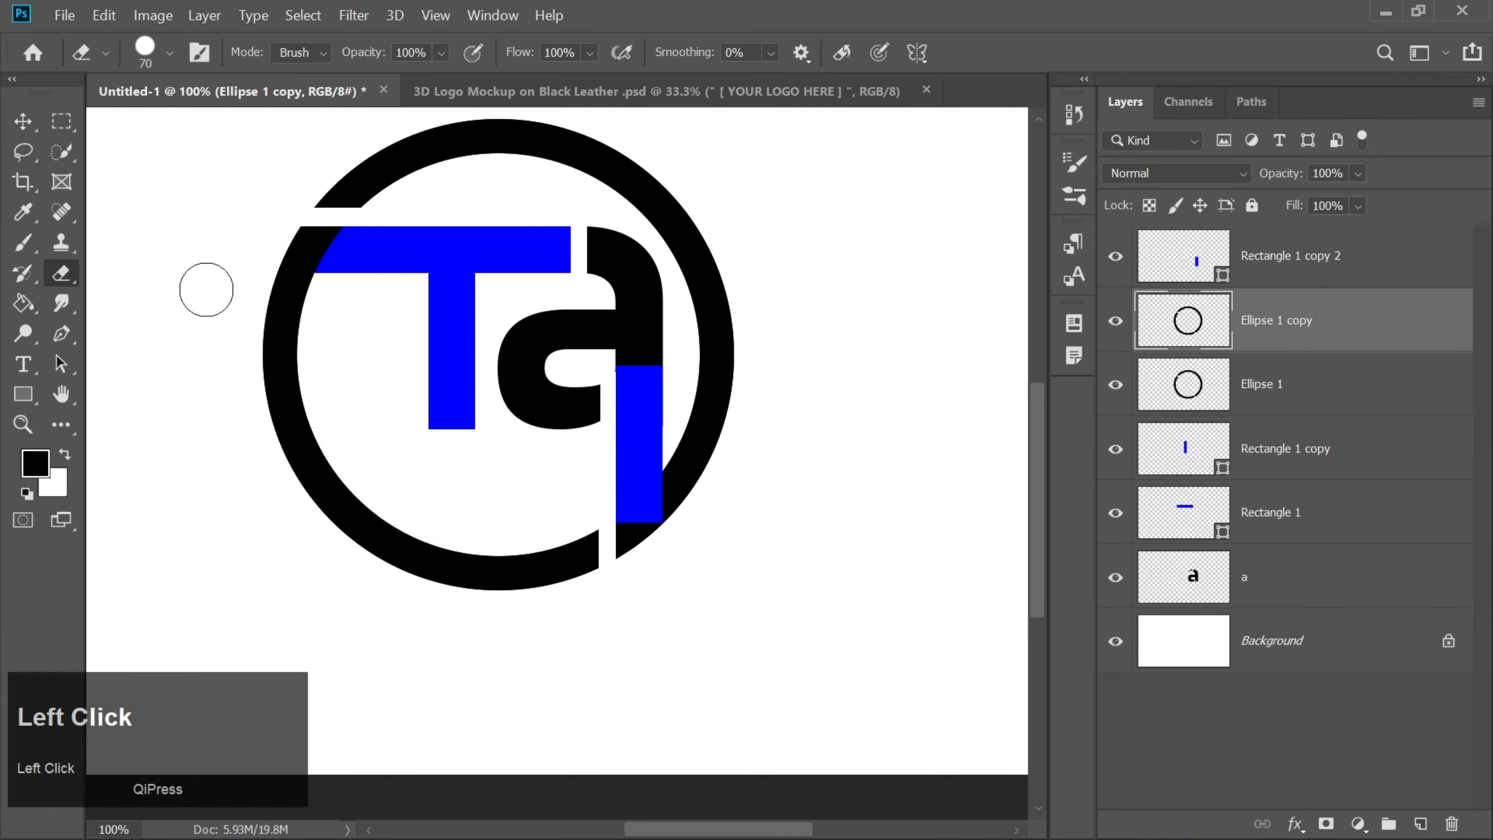
click(1115, 384)
mouse_move(288, 294)
mouse_down()
mouse_move(220, 270)
mouse_move(326, 252)
mouse_move(301, 236)
mouse_move(272, 323)
mouse_move(282, 412)
mouse_move(294, 334)
mouse_move(280, 550)
mouse_move(294, 421)
mouse_move(289, 470)
mouse_move(304, 495)
mouse_move(455, 582)
mouse_move(513, 590)
mouse_move(568, 530)
mouse_move(578, 570)
mouse_move(519, 575)
mouse_move(483, 550)
mouse_up()
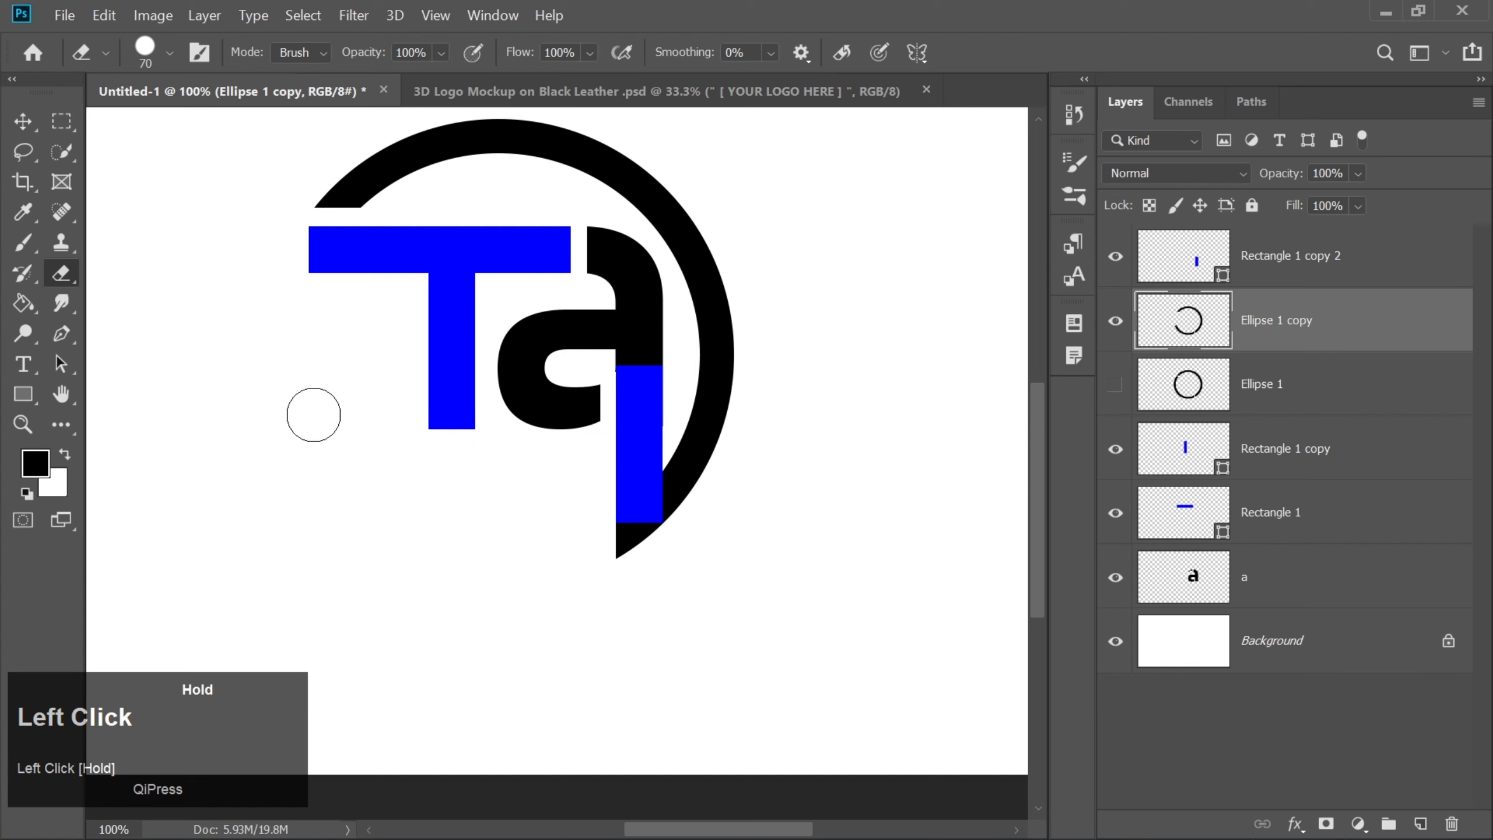
click(22, 121)
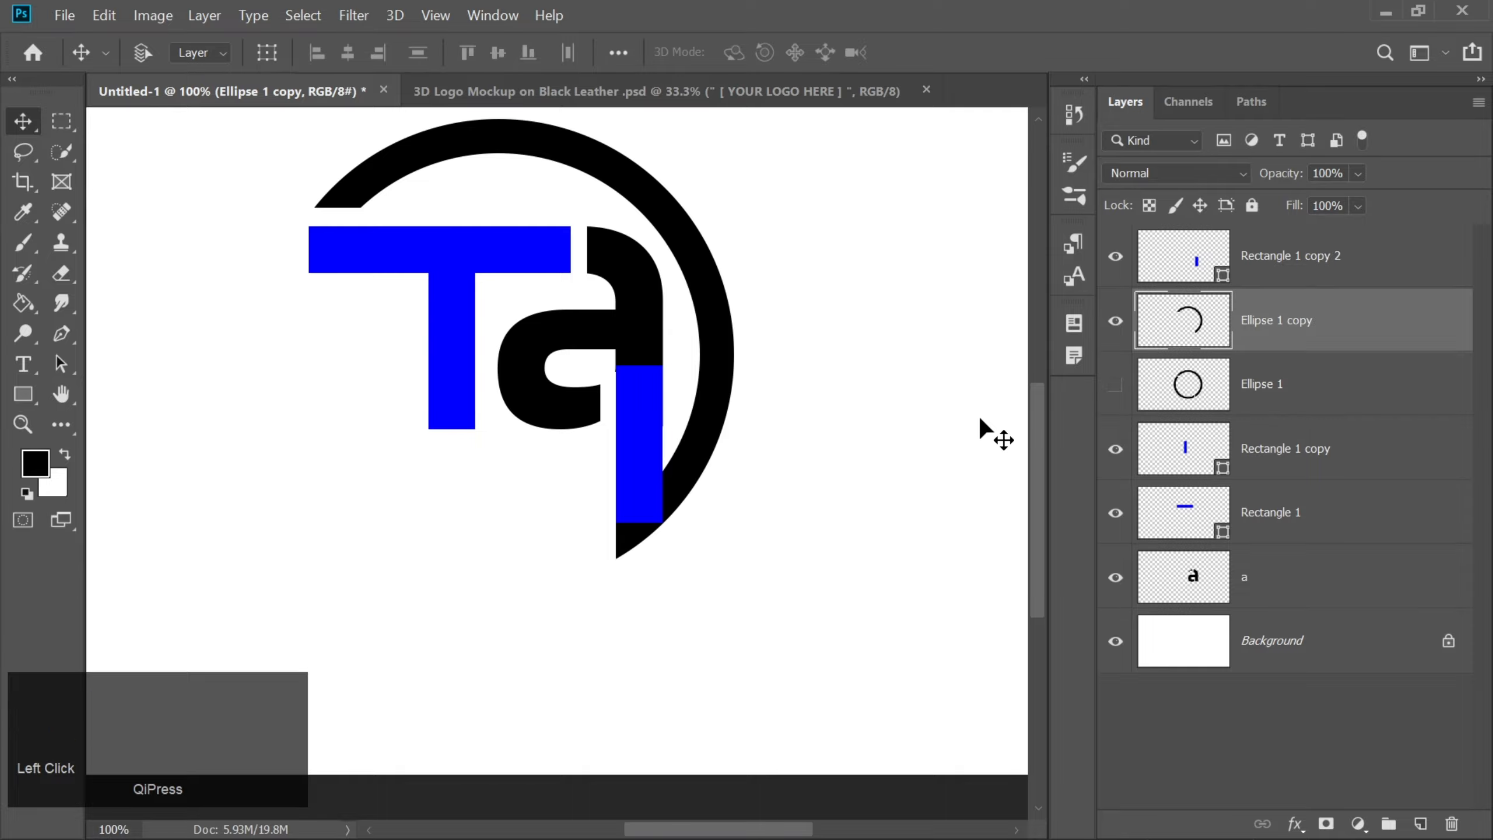
Step: On the original ring layer with its copy hidden, erase the right arc between the two gaps with the Eraser, and show the copy again
click(1184, 372)
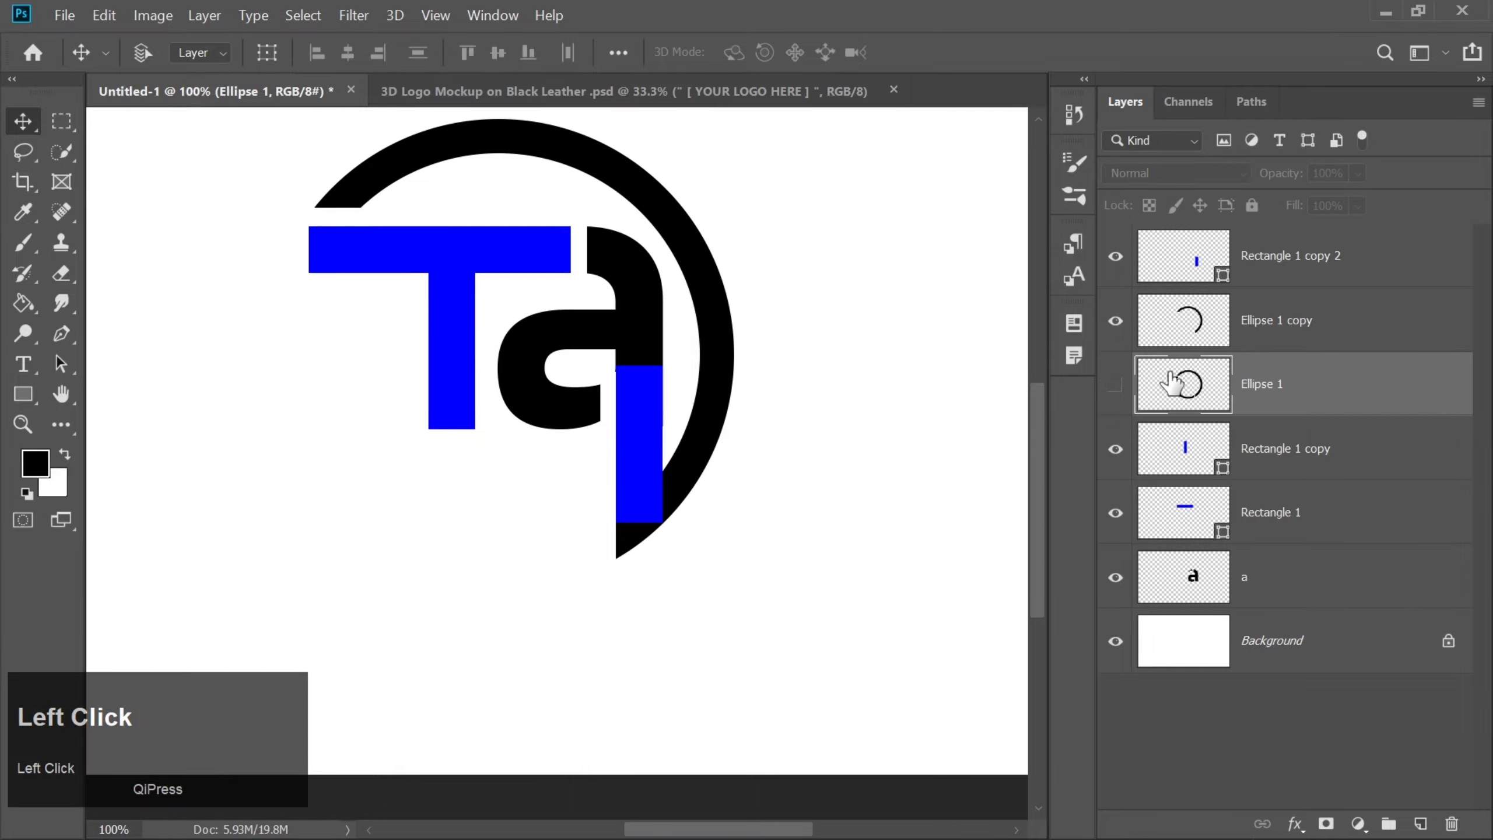
click(1116, 385)
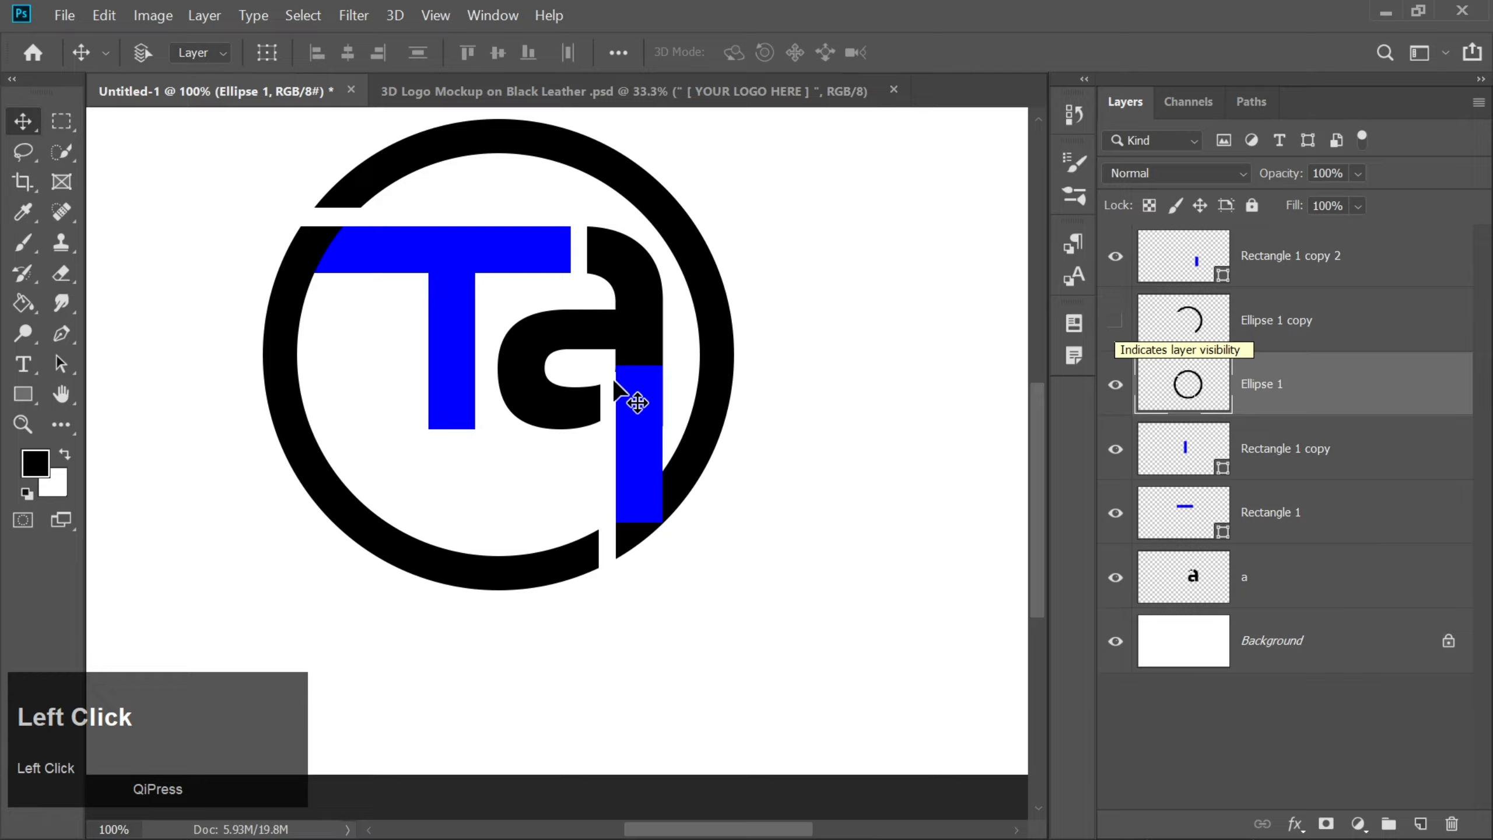
click(61, 274)
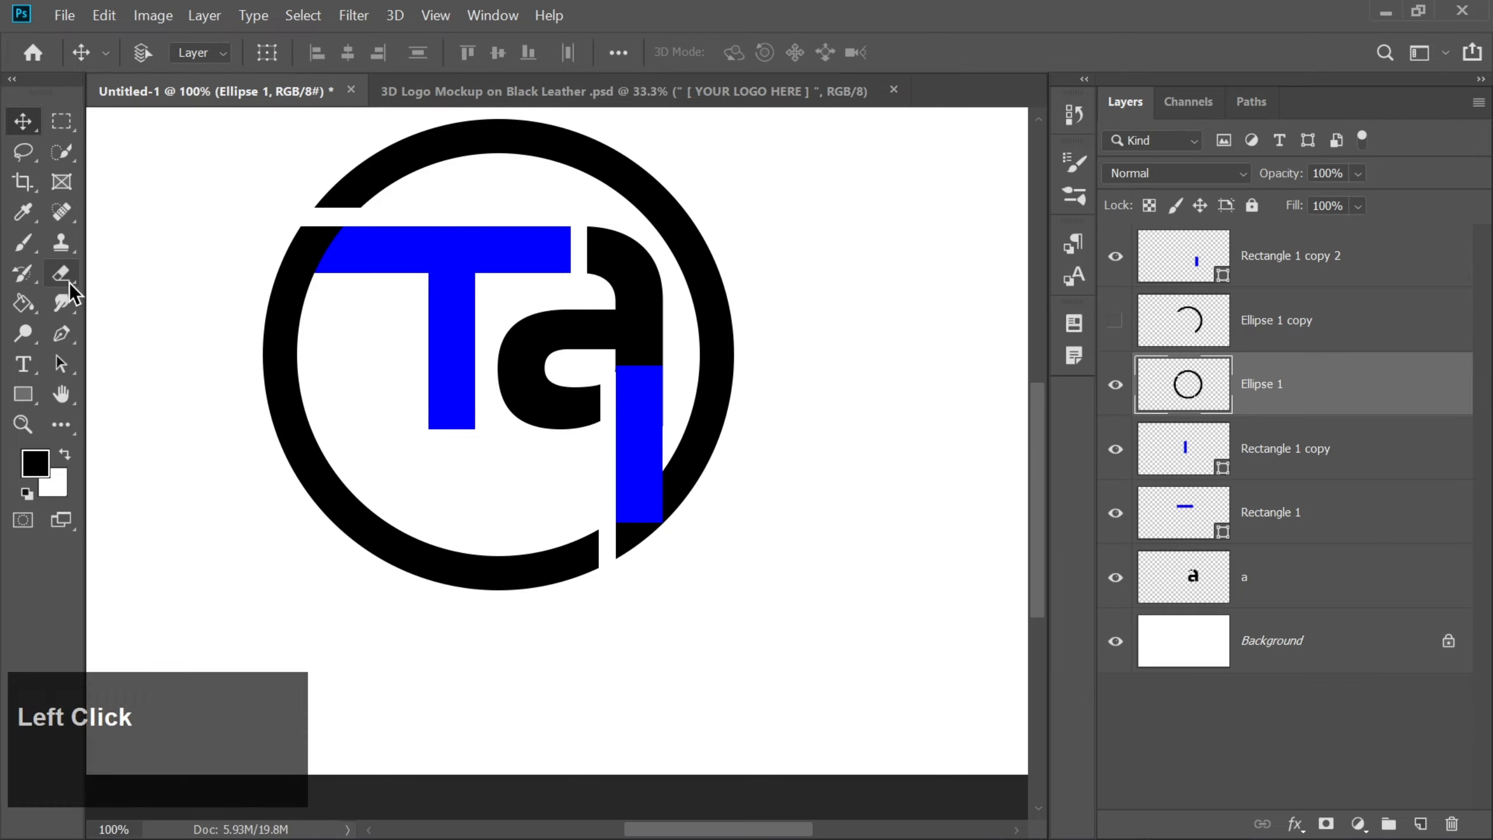
mouse_move(325, 182)
mouse_down()
mouse_move(373, 194)
mouse_move(405, 147)
mouse_move(502, 138)
mouse_move(586, 161)
mouse_move(694, 247)
mouse_move(543, 136)
mouse_move(699, 311)
mouse_move(710, 264)
mouse_move(705, 432)
mouse_move(647, 514)
mouse_move(637, 621)
mouse_move(637, 537)
mouse_move(723, 469)
mouse_up()
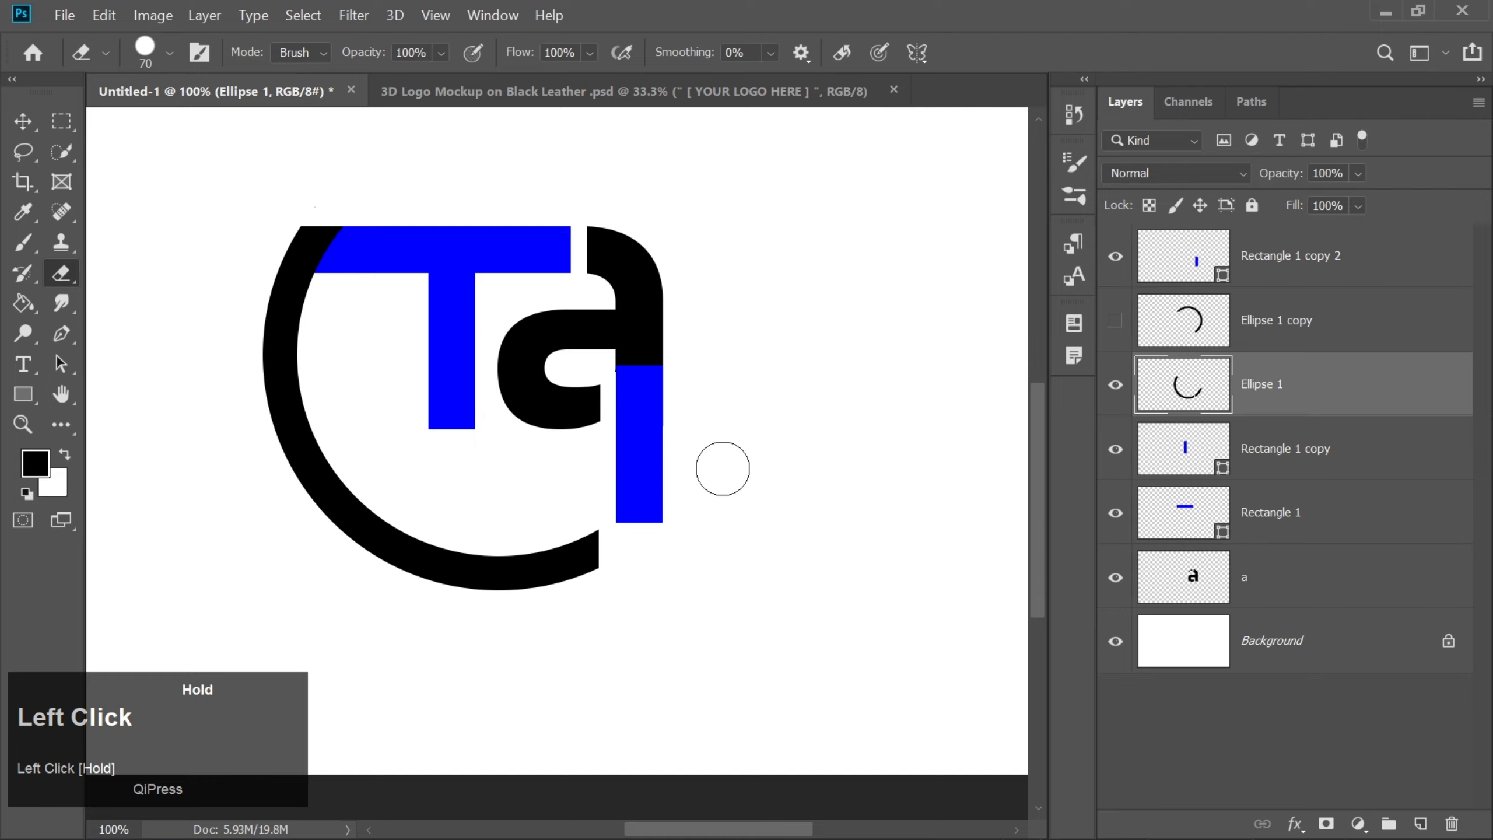
click(22, 122)
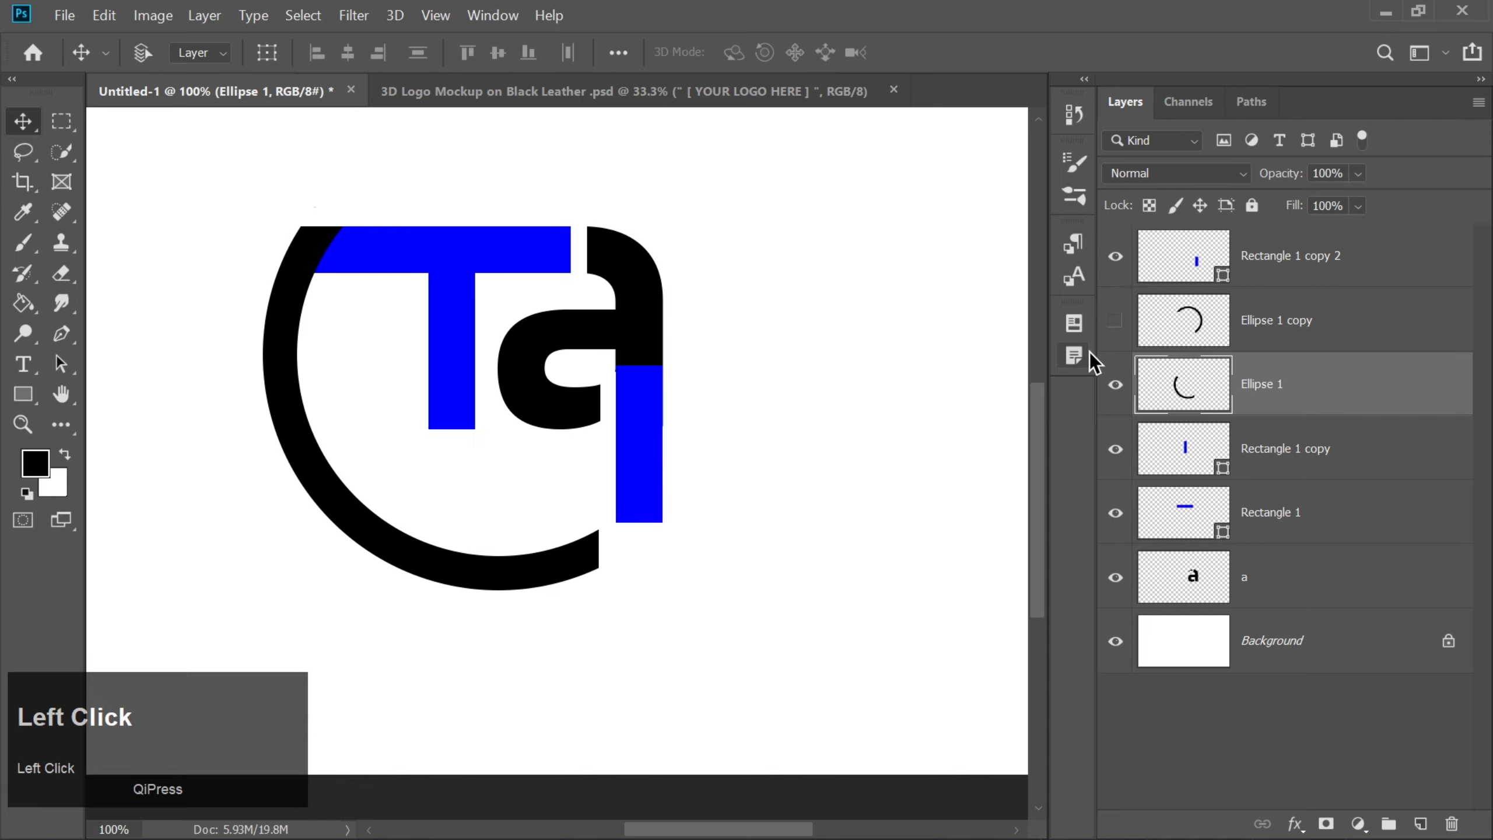
click(1116, 321)
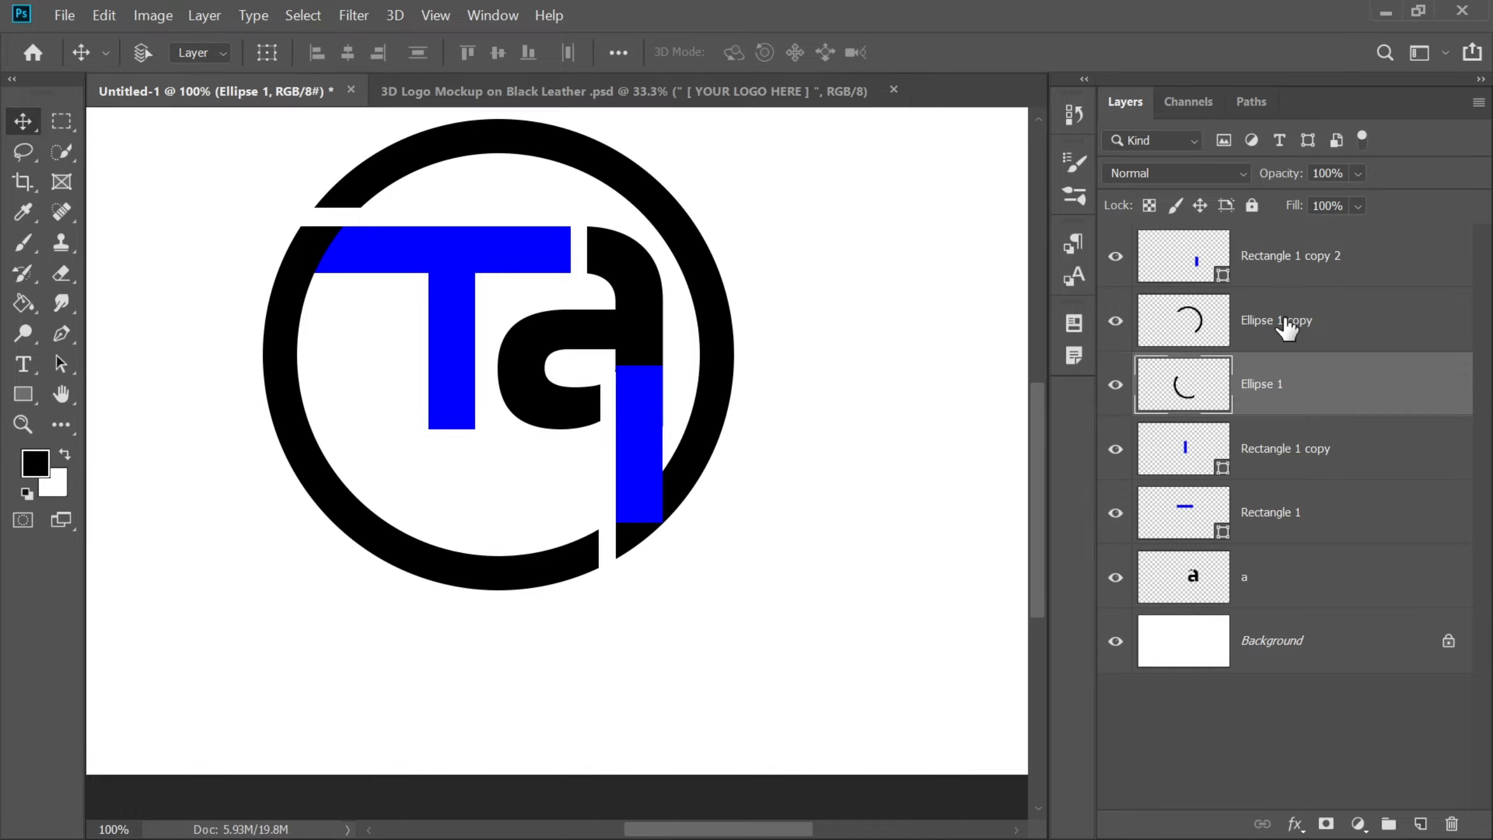
Step: Move the right arc layer and the copied blue bar layer directly above the letter a layer, and group the three
drag(1286, 327, 1276, 544)
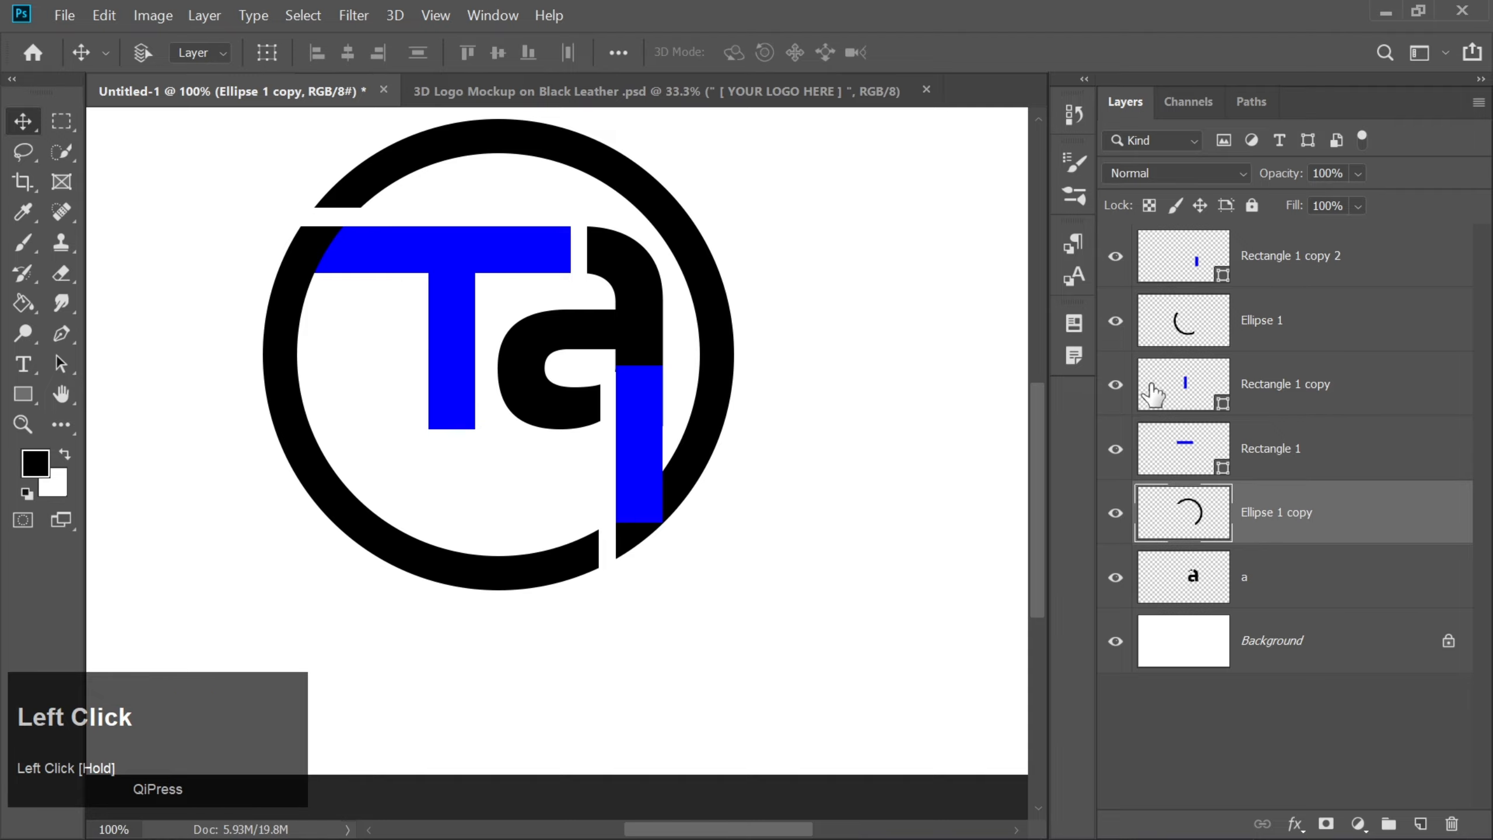
click(1116, 384)
click(1115, 385)
drag(1304, 262, 1287, 486)
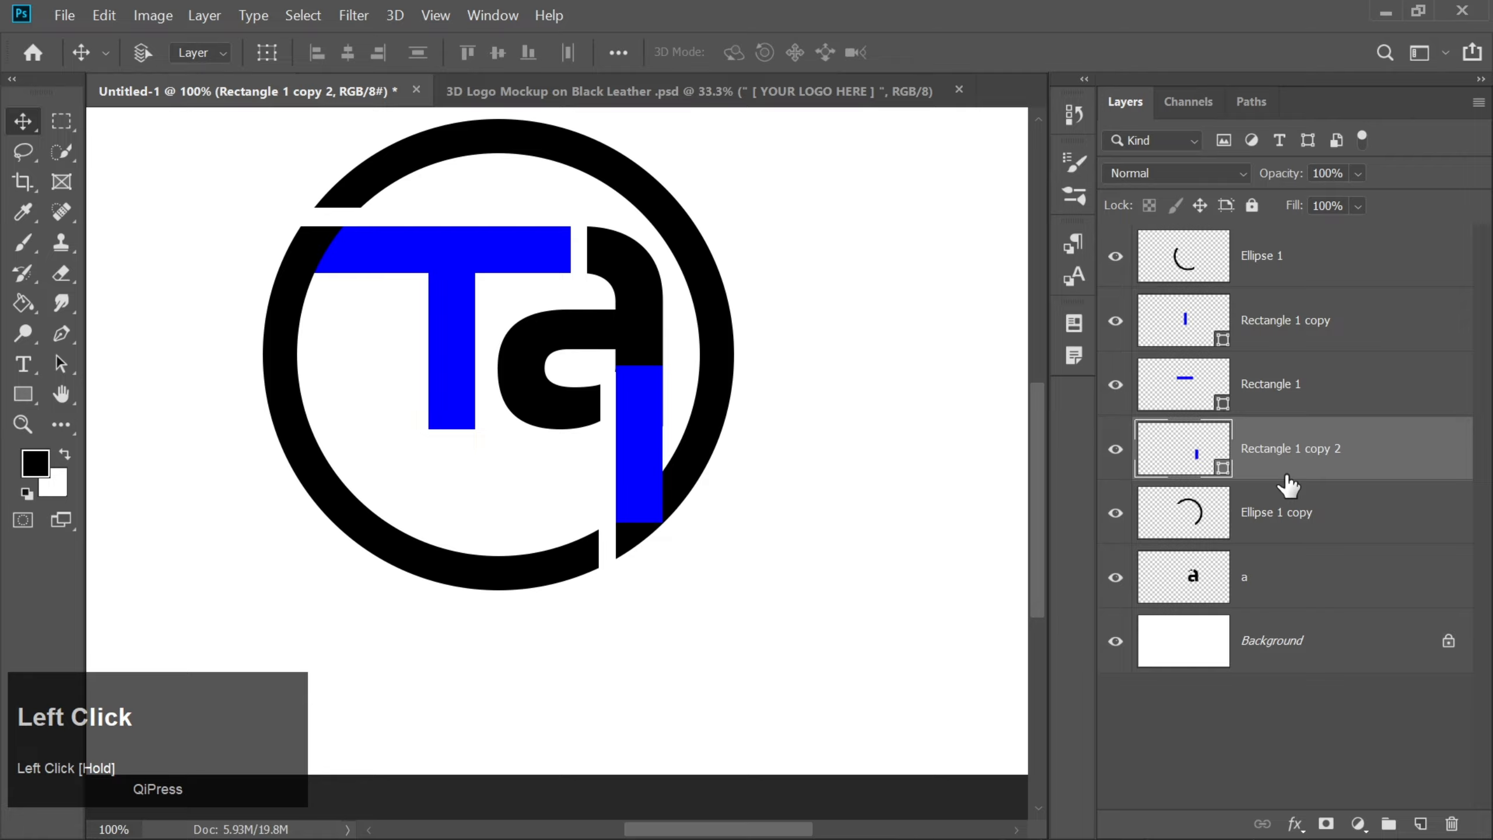
shift+click(1288, 576)
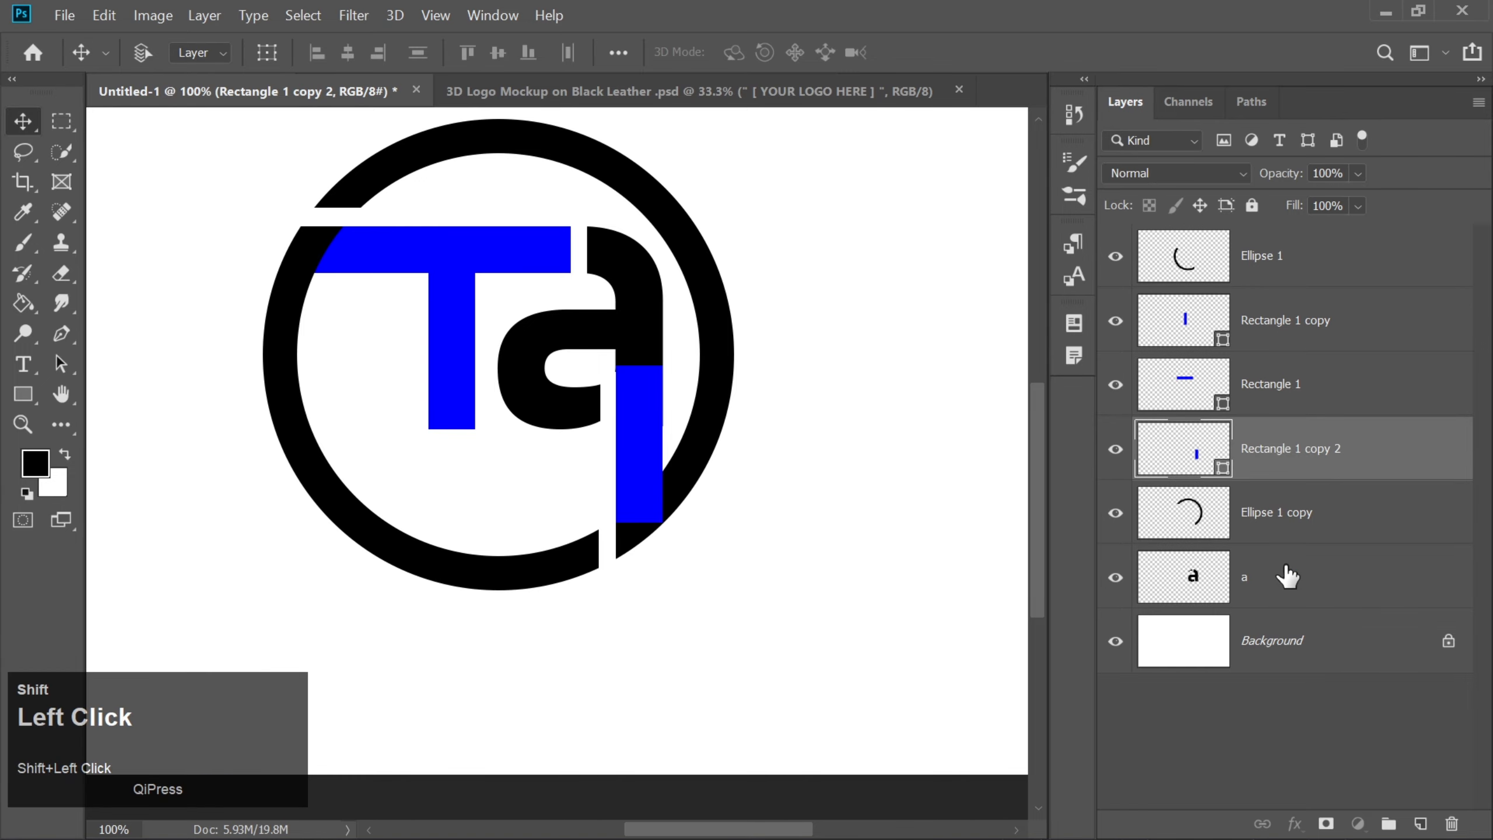
key(ctrl+g)
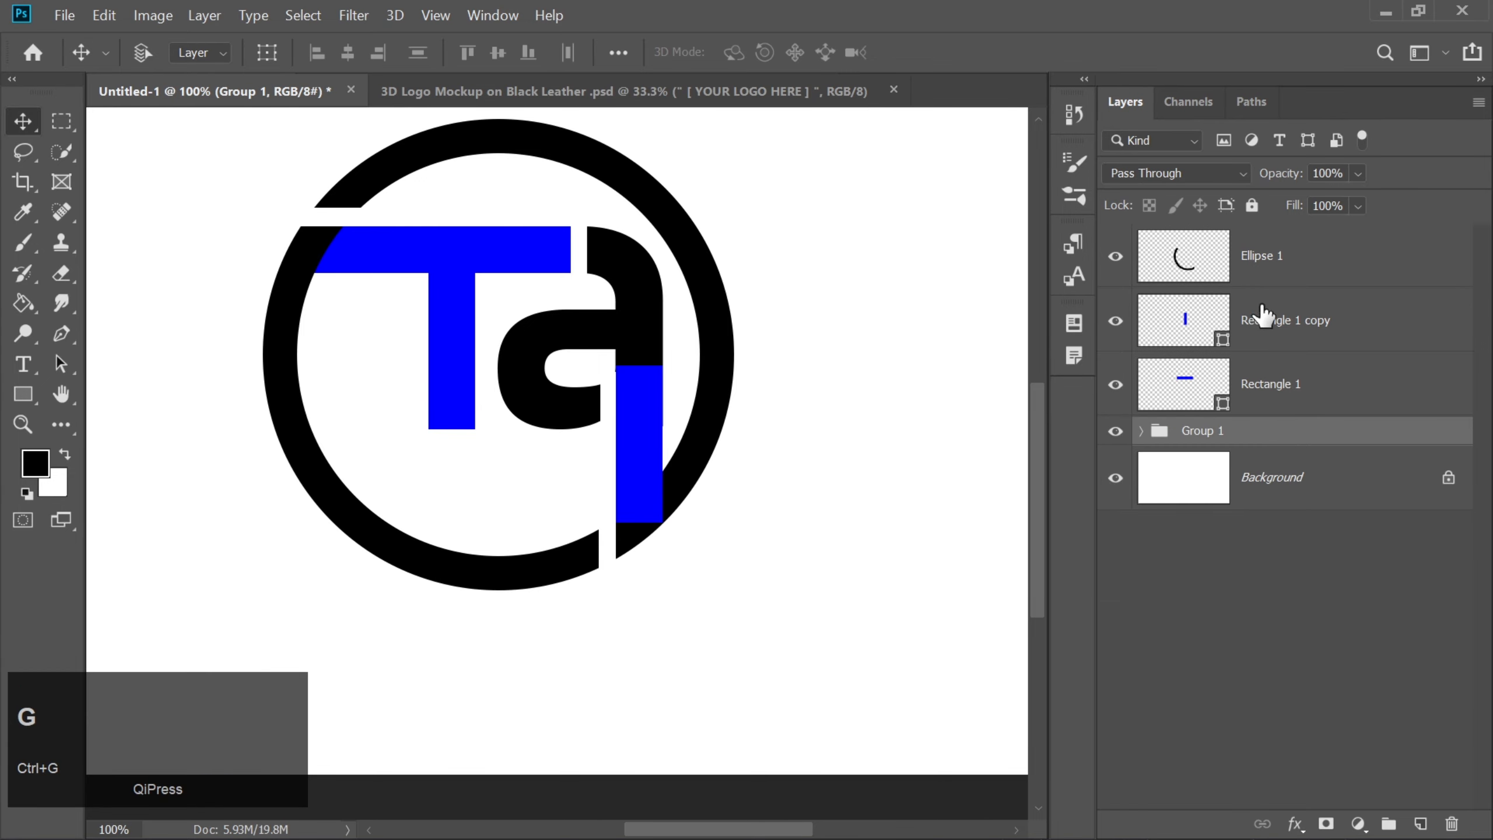
Step: Group the left arc layer with the T's two bar layers, and check both groups by toggling their visibility
click(1271, 264)
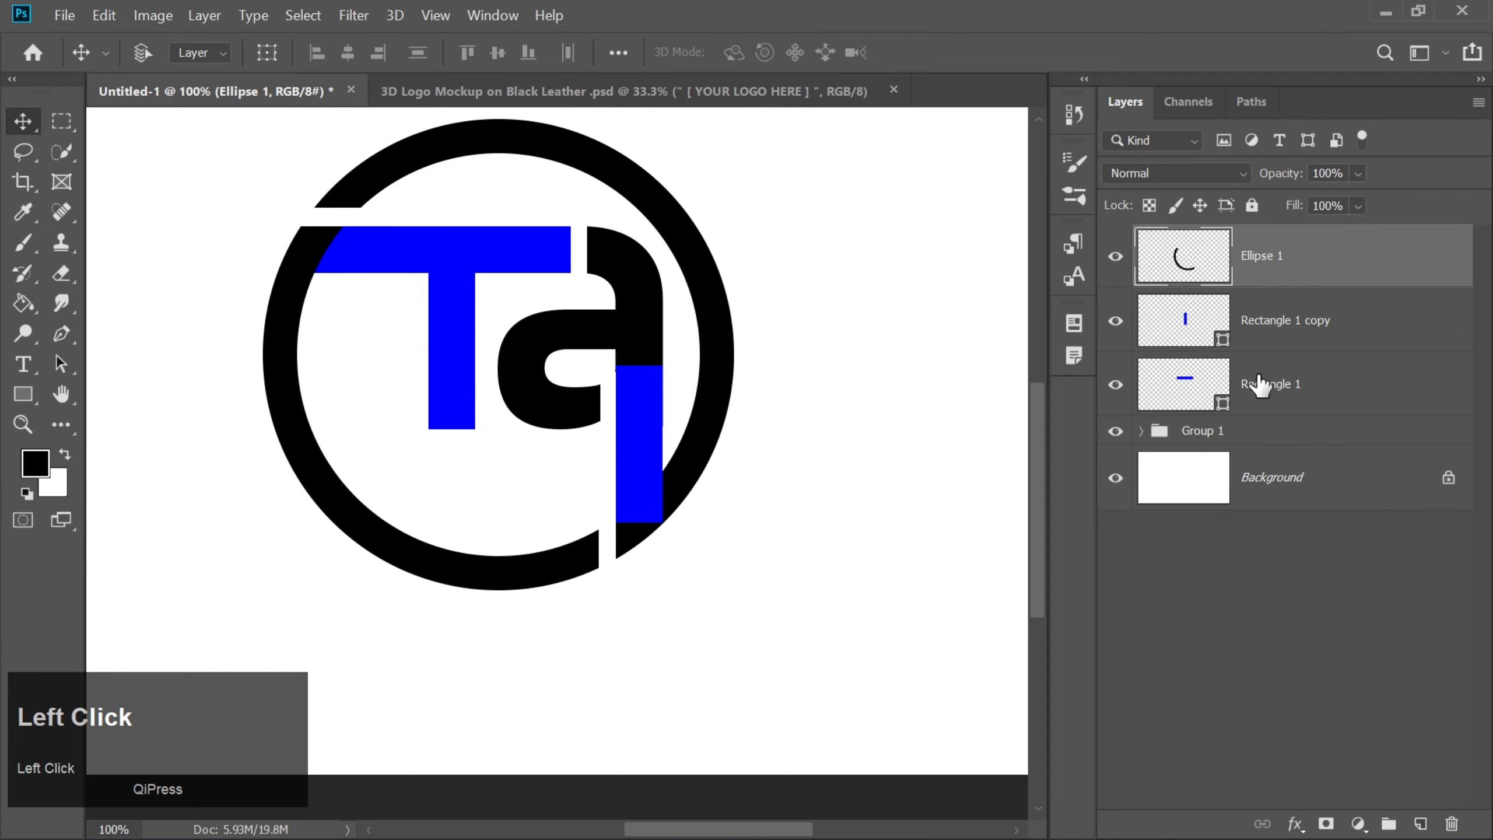
shift+click(1258, 385)
key(ctrl+g)
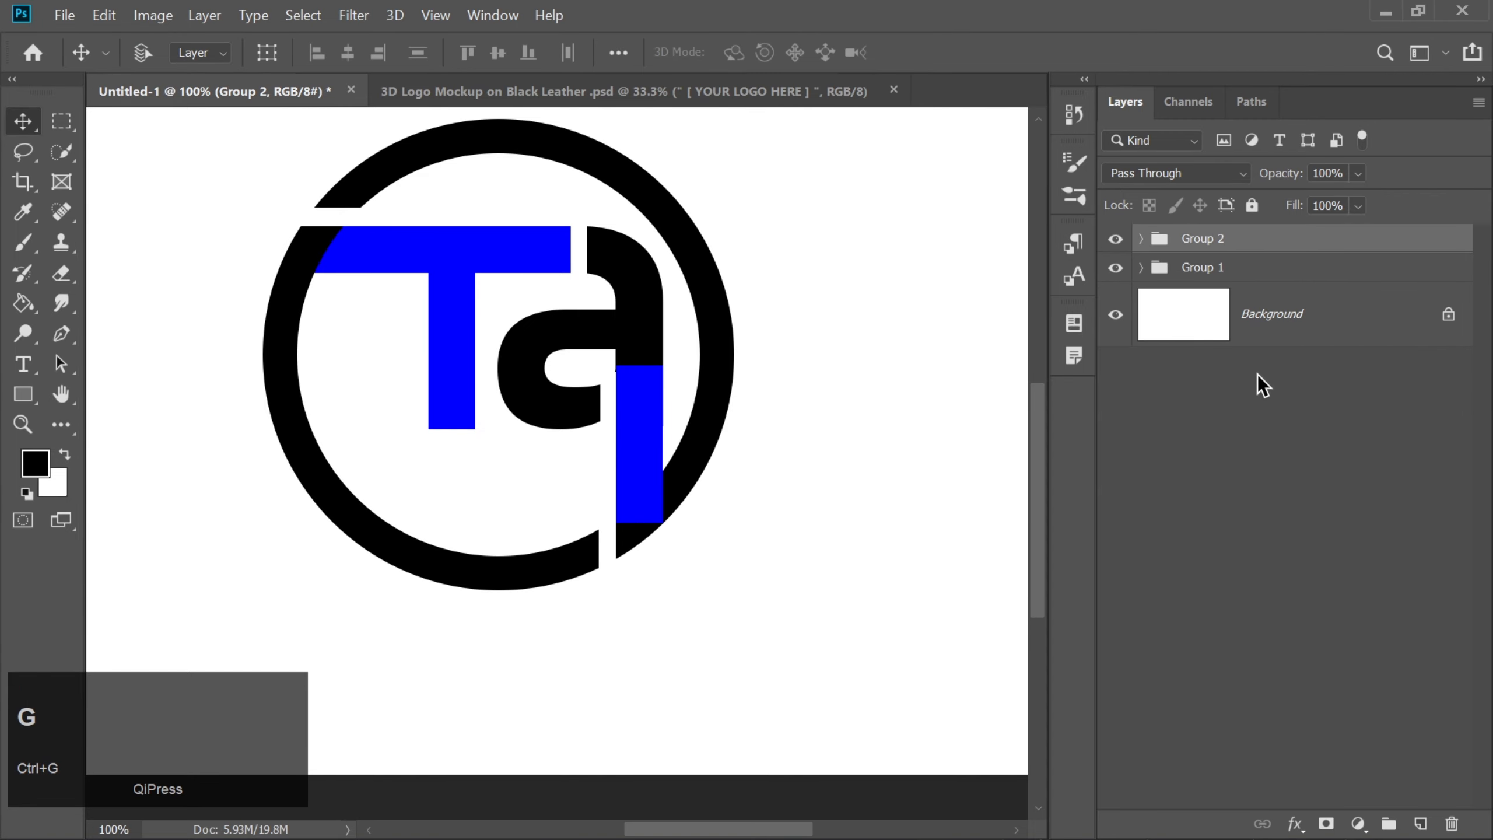
click(1116, 238)
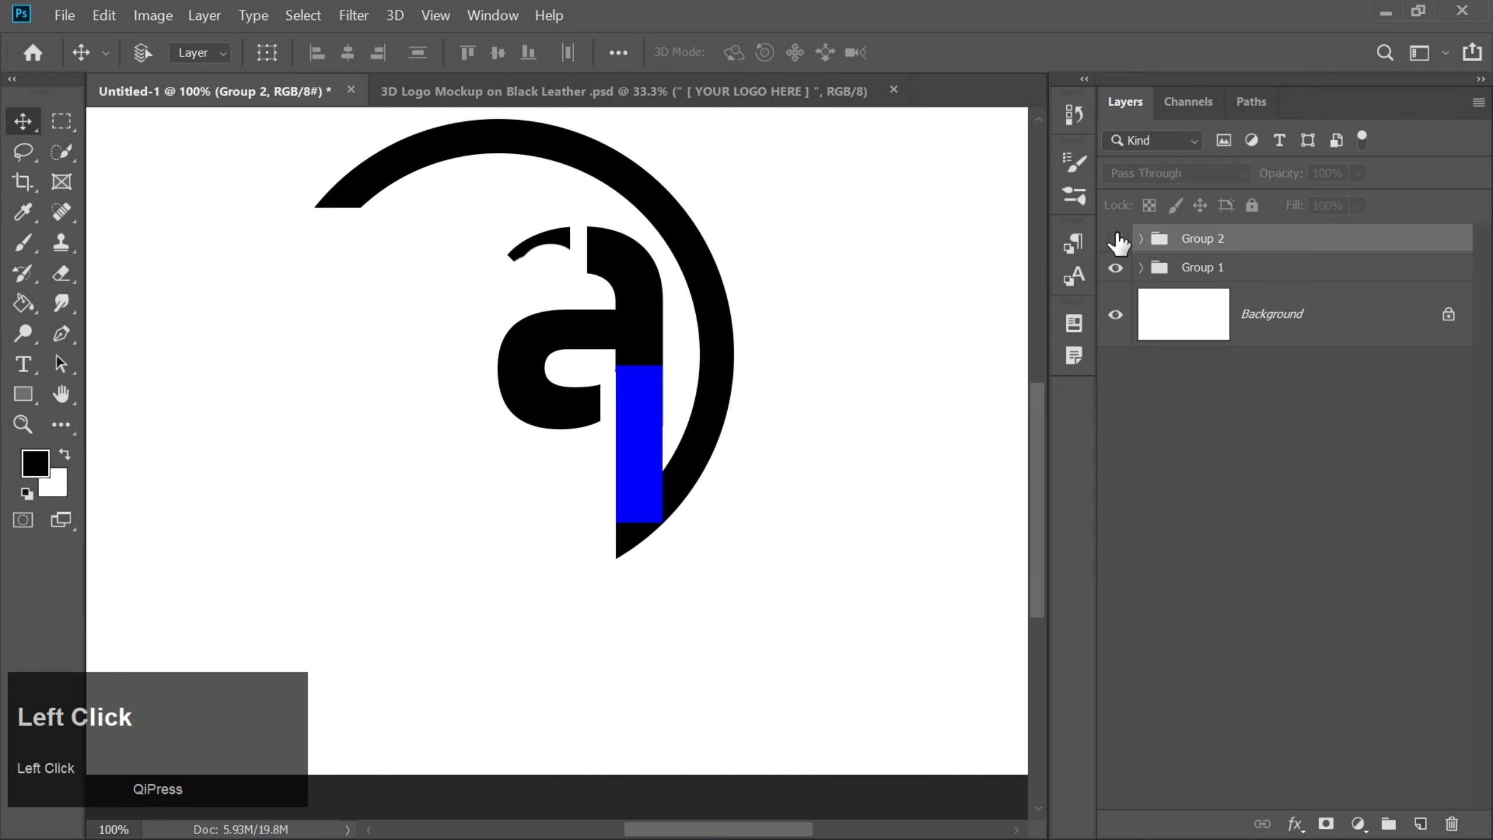
click(1116, 238)
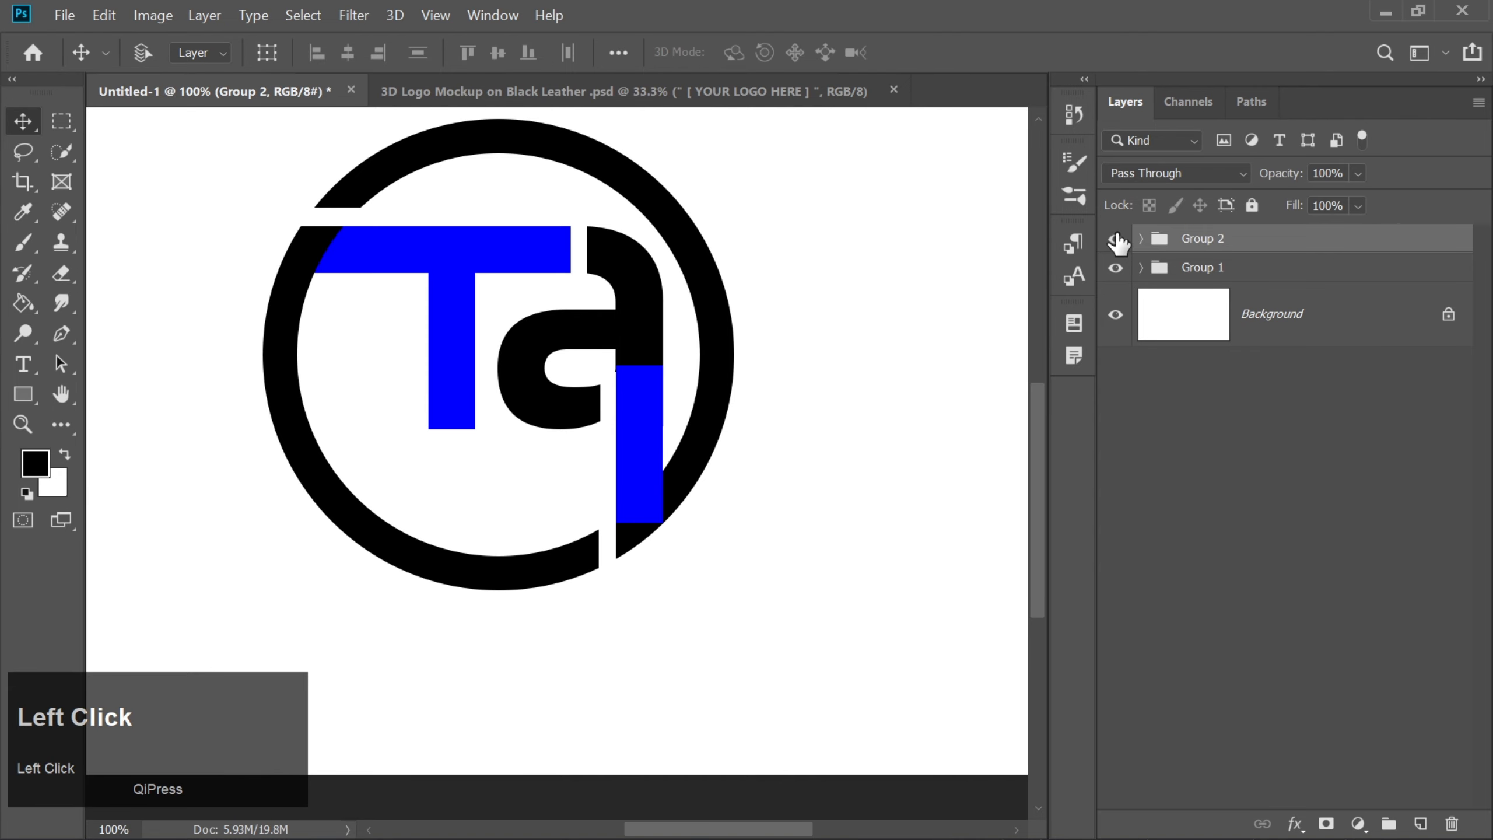
click(1115, 269)
click(1116, 269)
Step: Apply a bright orange Color Overlay at 100% opacity to the group with the T and the left arc
right_click(1293, 238)
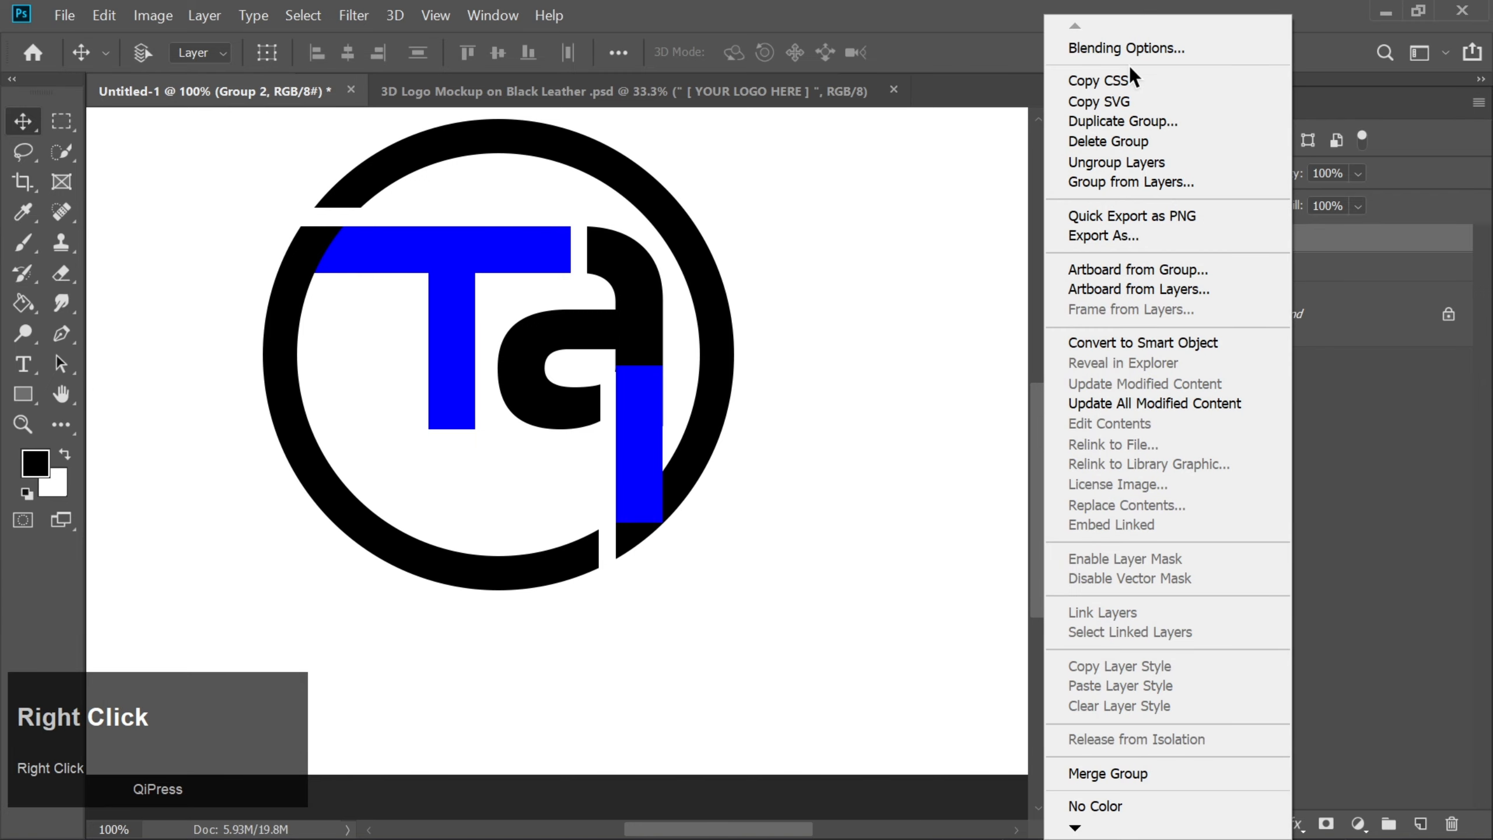
click(1129, 52)
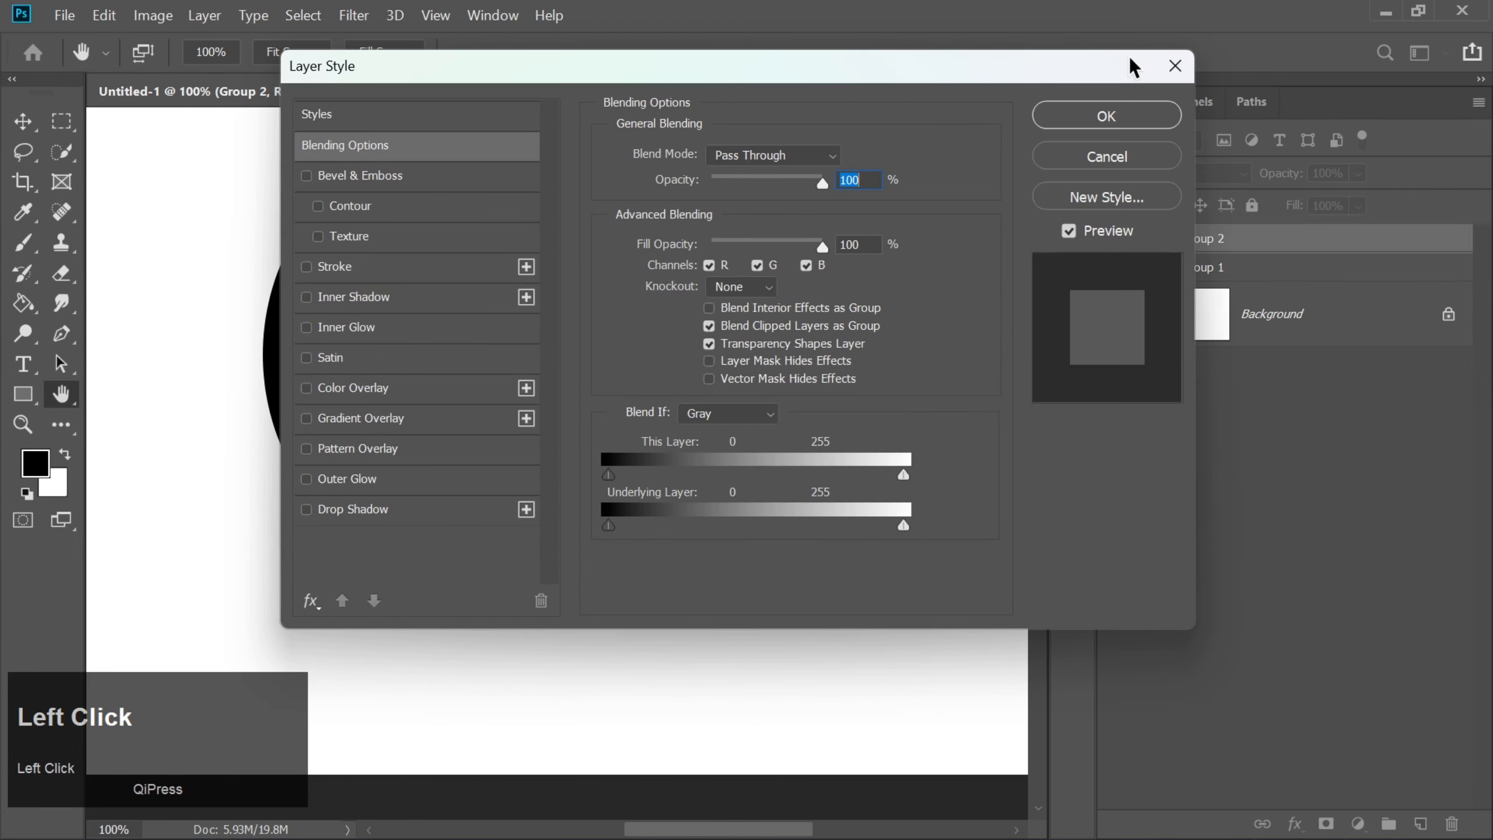
drag(744, 59, 1143, 121)
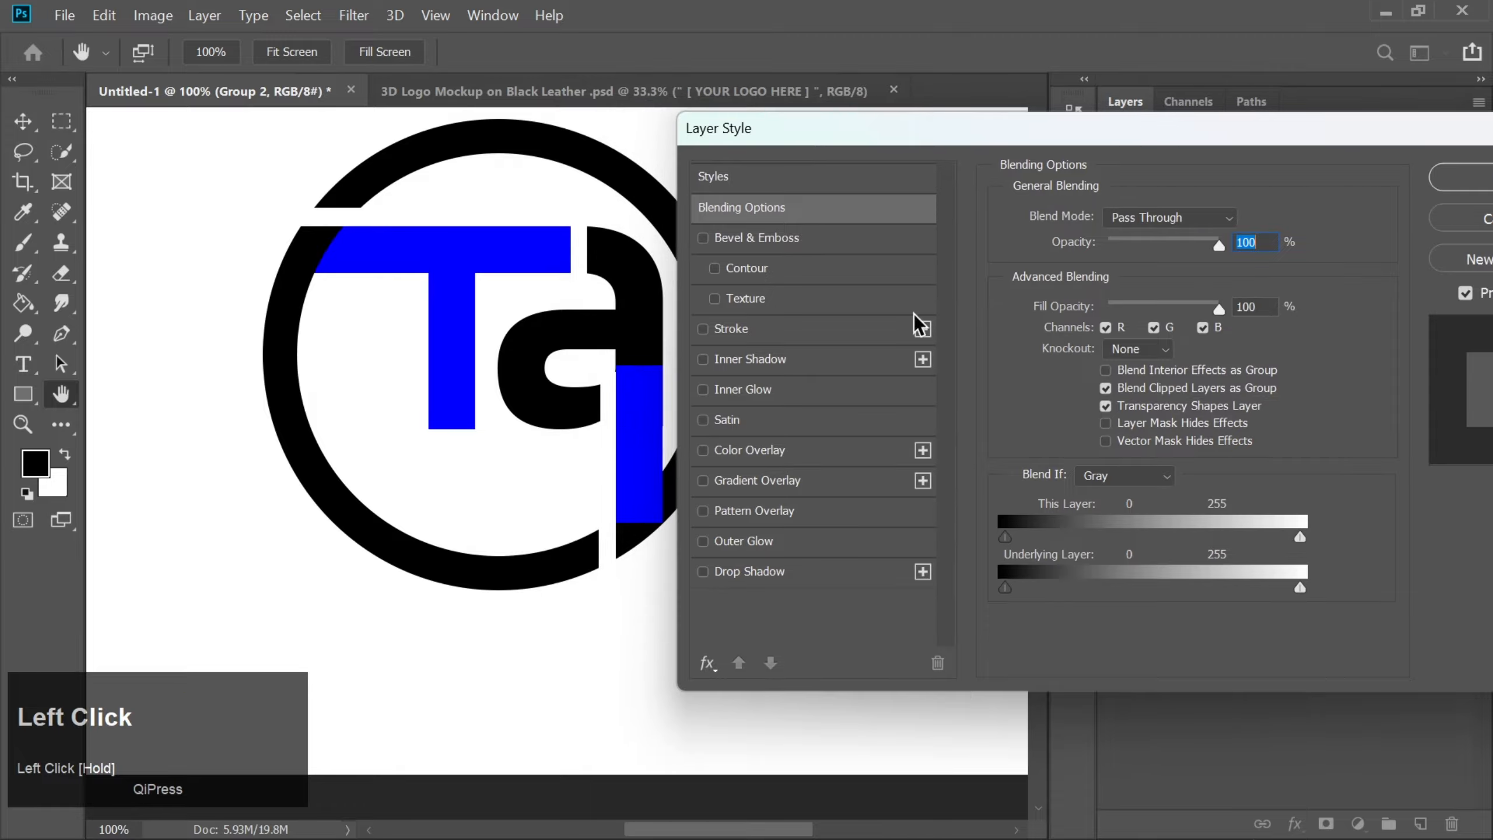
click(758, 453)
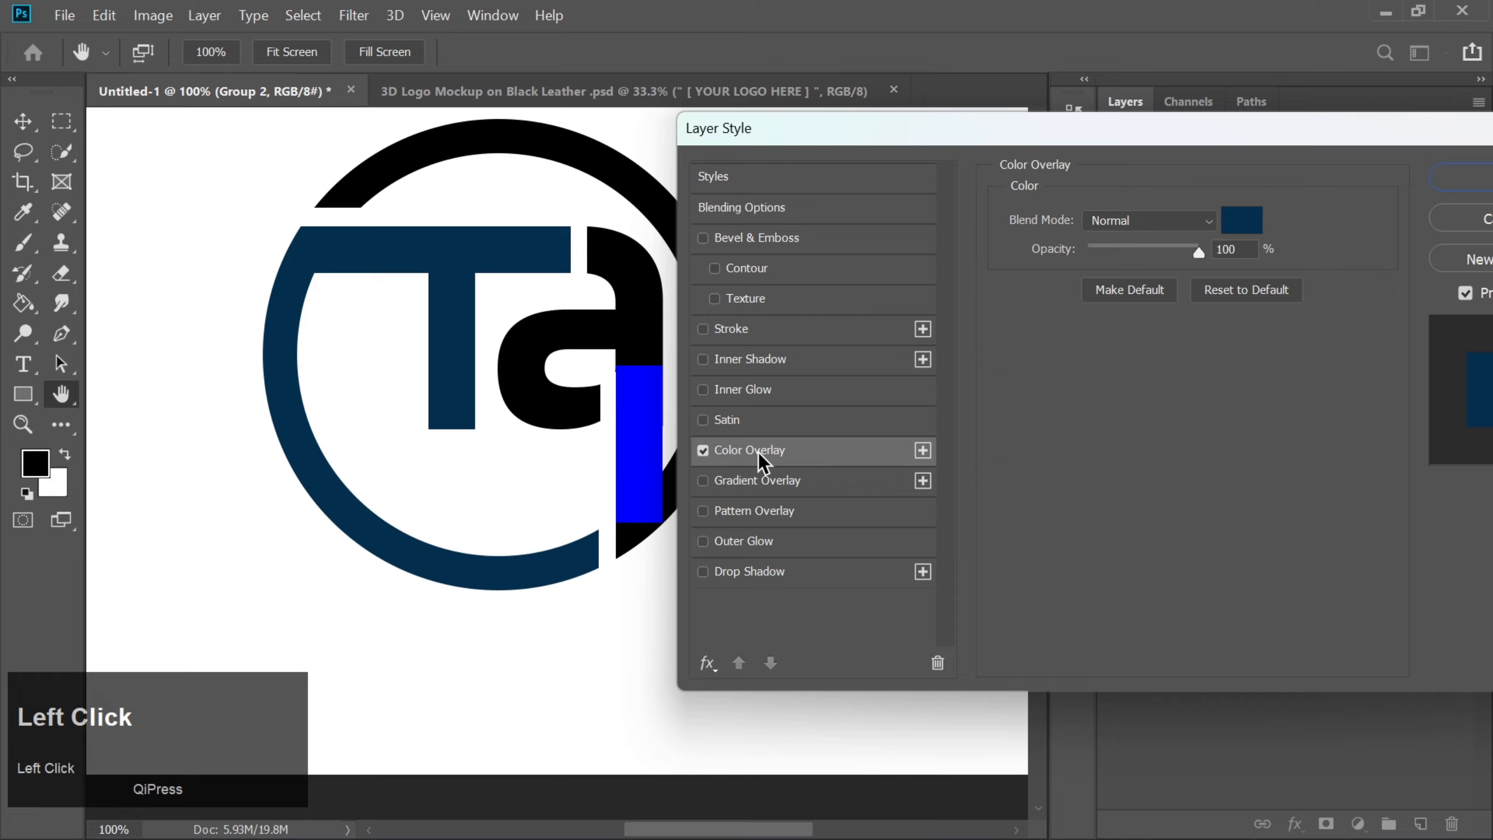
click(1242, 223)
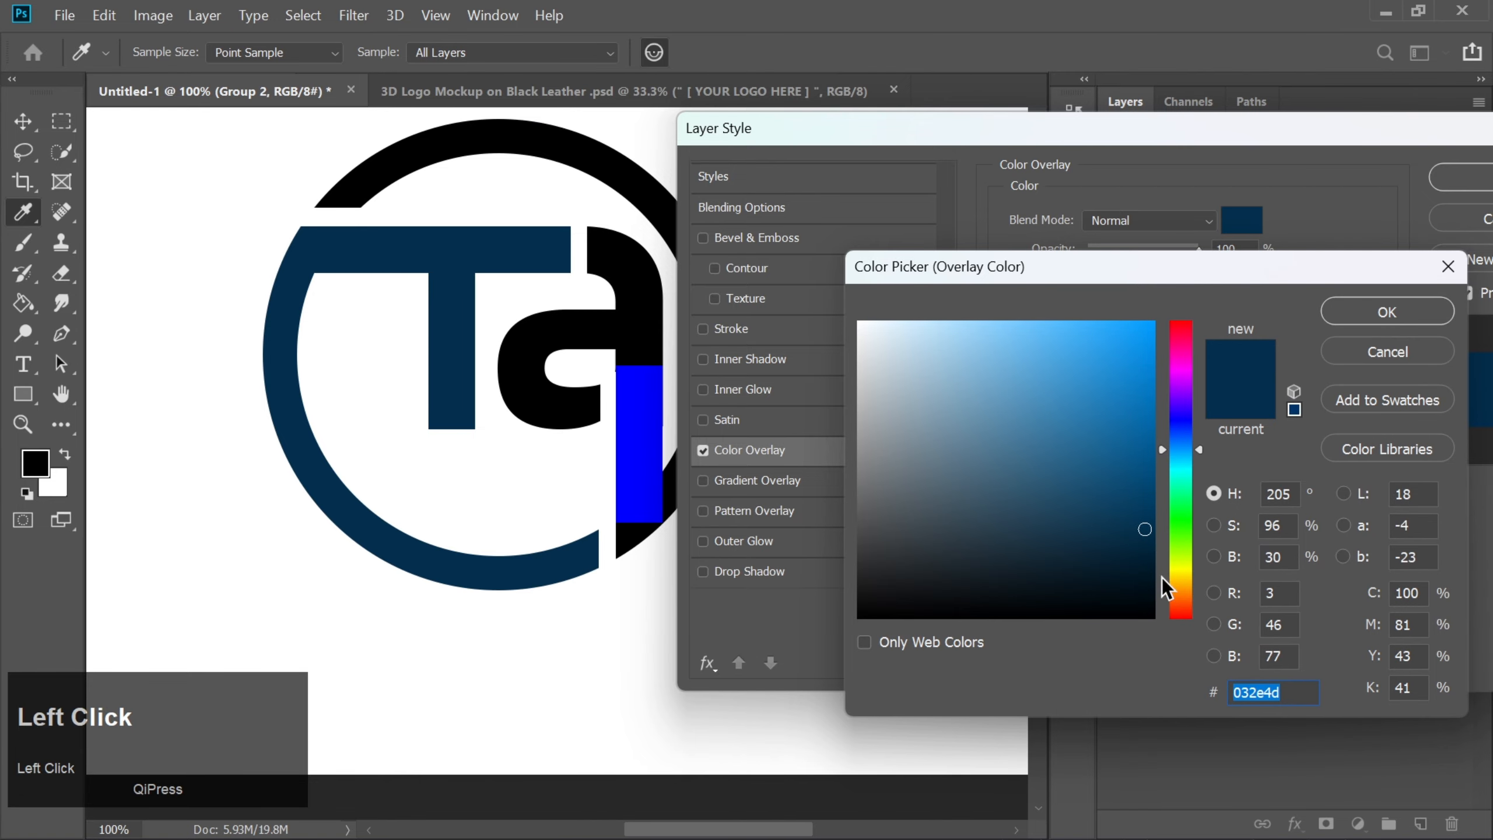
click(1180, 584)
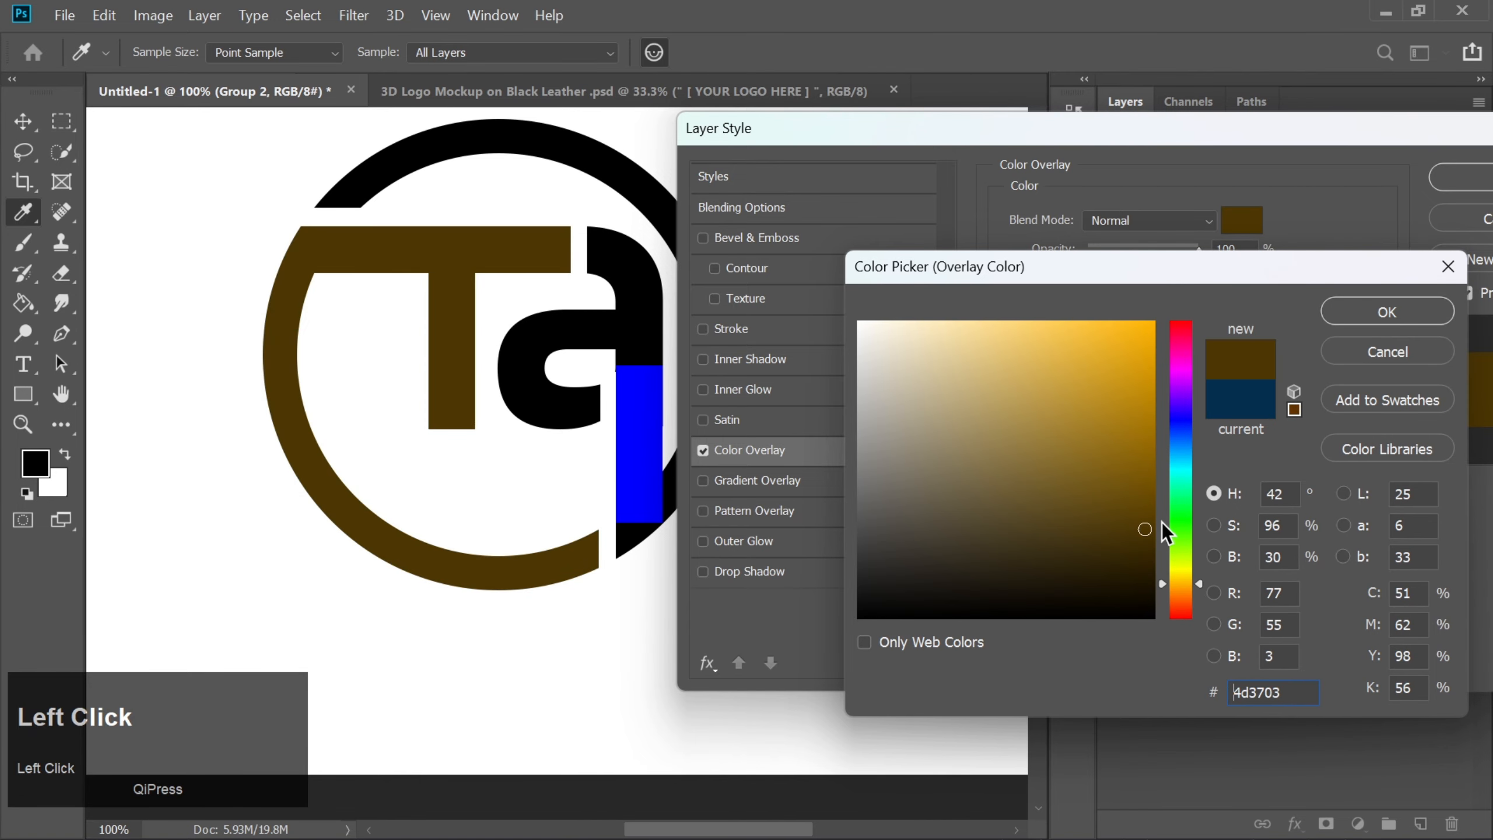
drag(1152, 330, 1159, 320)
click(1181, 592)
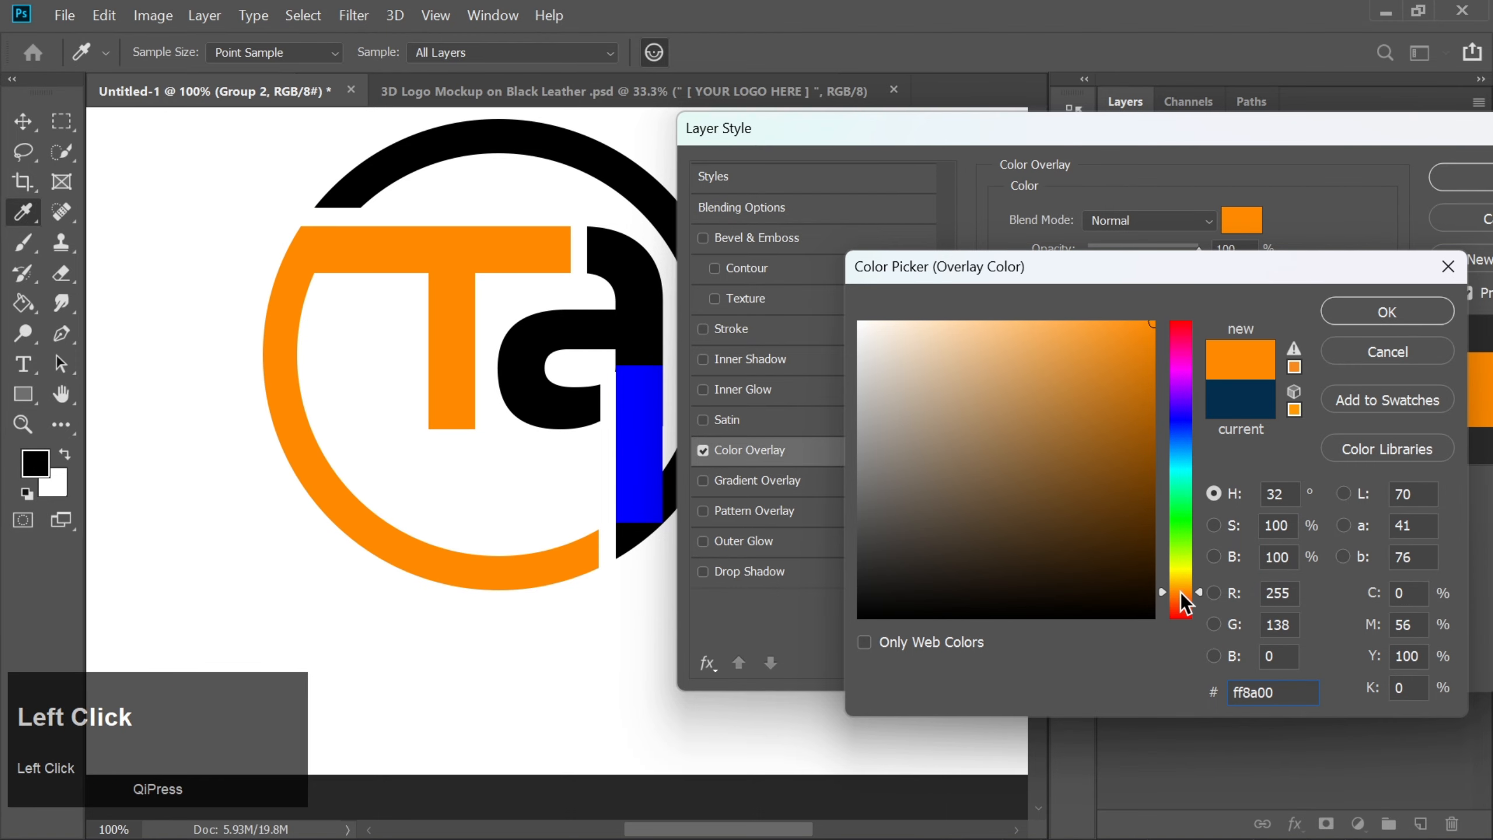
click(1182, 592)
key(Return)
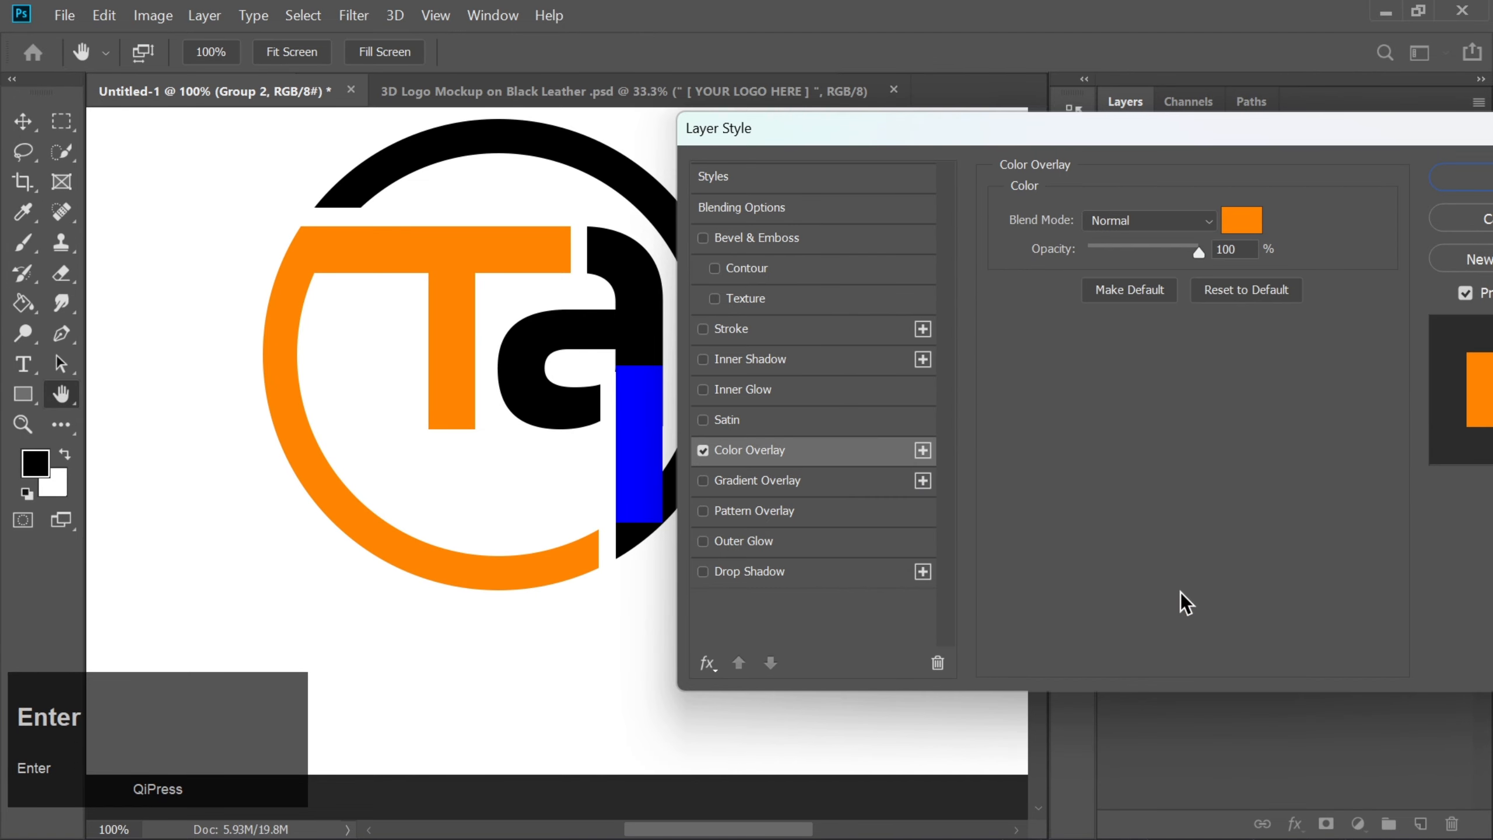
key(Return)
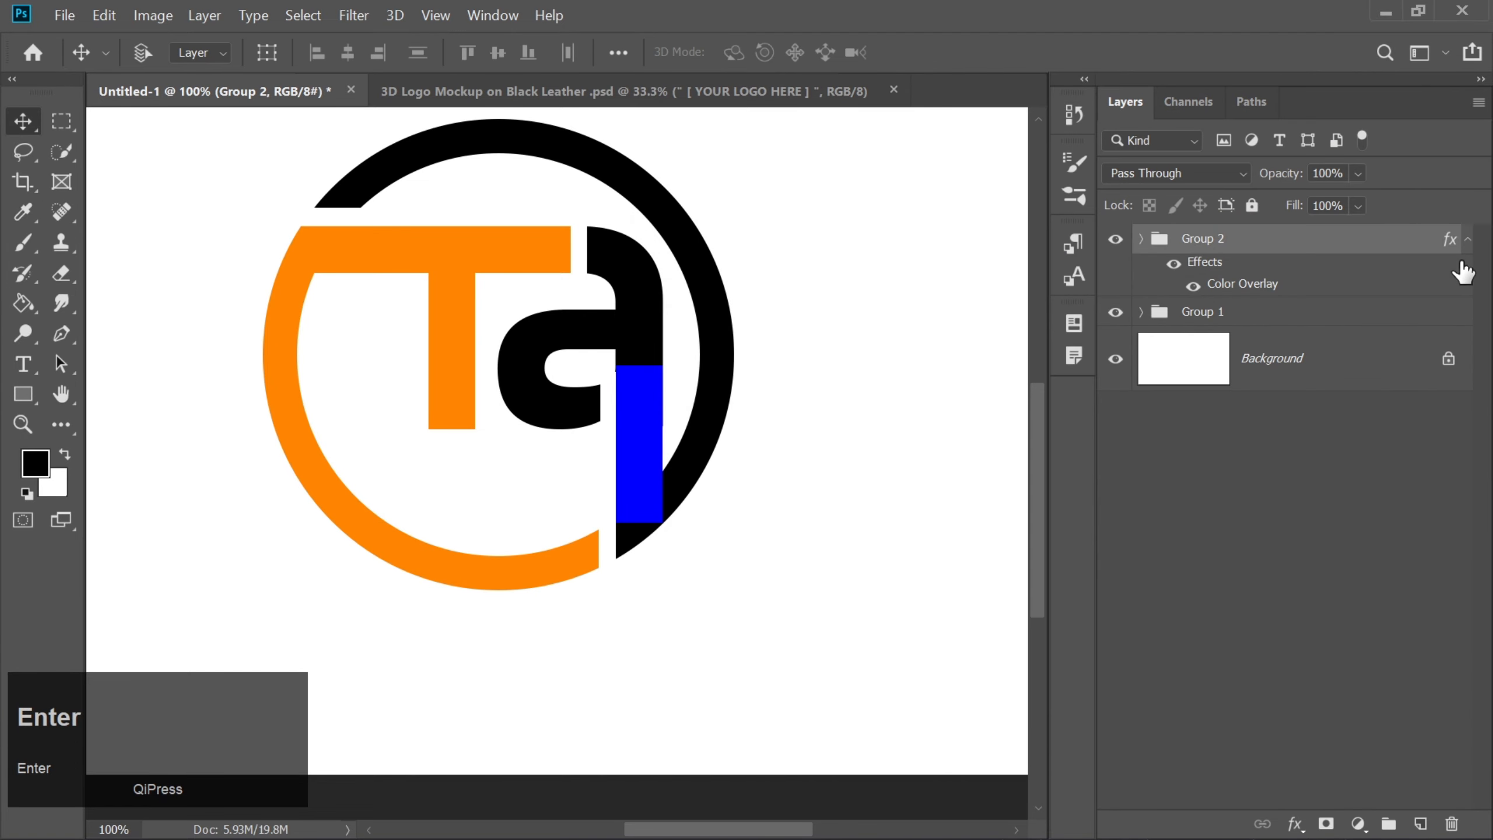
Step: Apply a dark navy blue Color Overlay at 100% opacity to the group with the letter a and the right arc
click(1264, 311)
double_click(1264, 312)
click(347, 388)
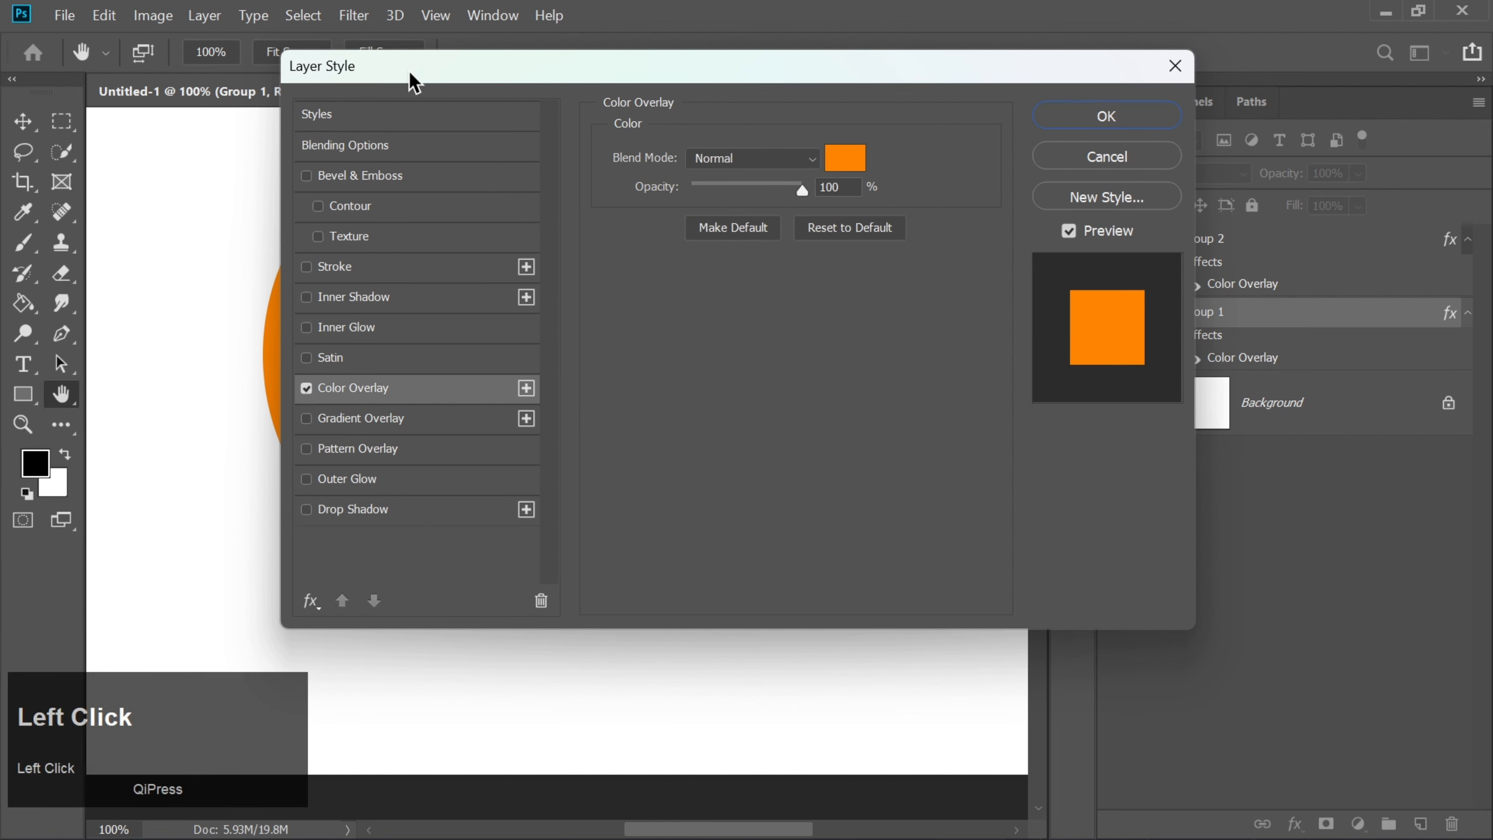
drag(413, 80, 820, 180)
click(1251, 265)
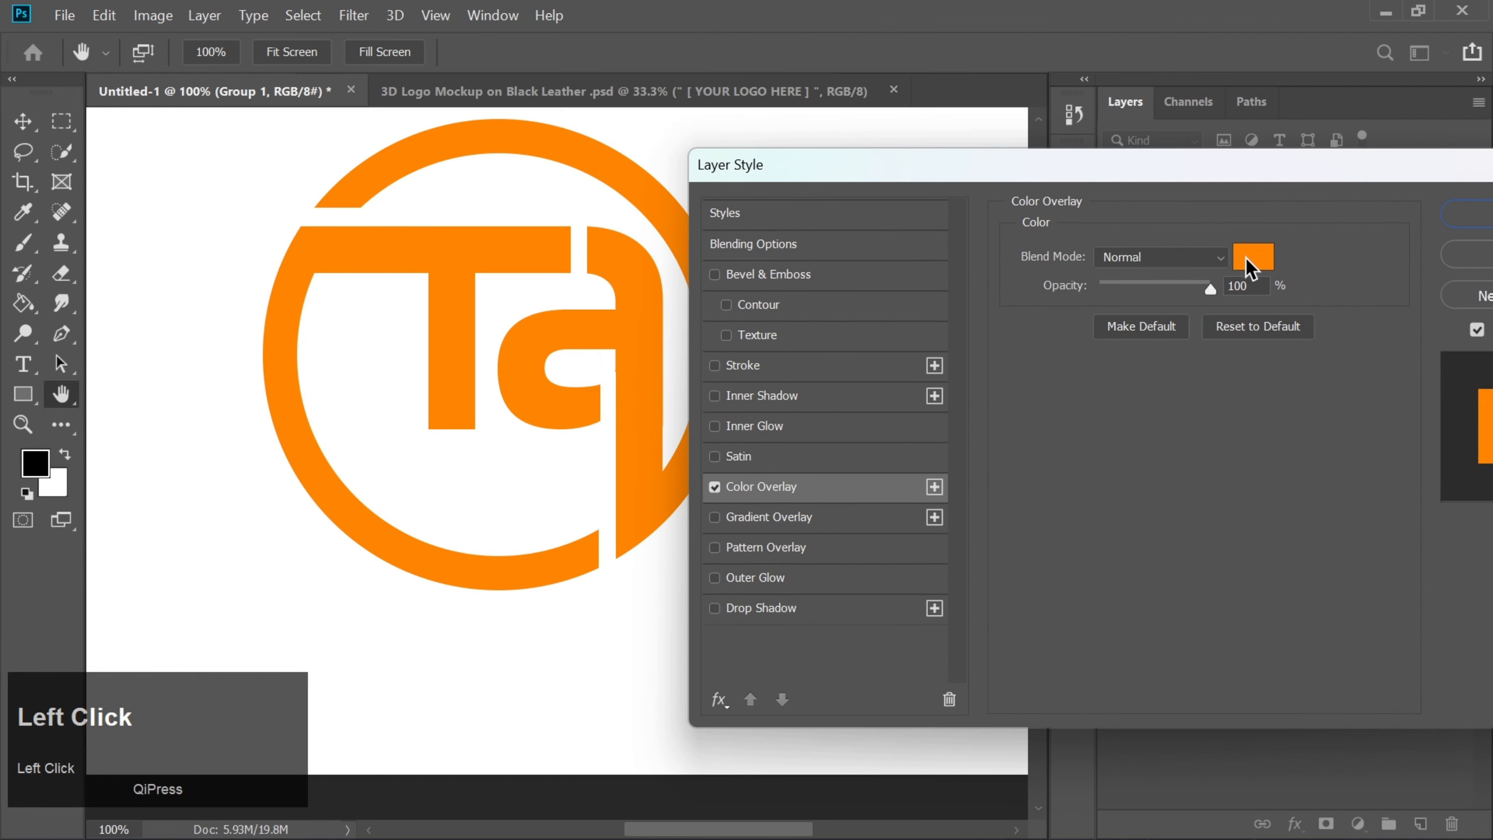
click(1185, 441)
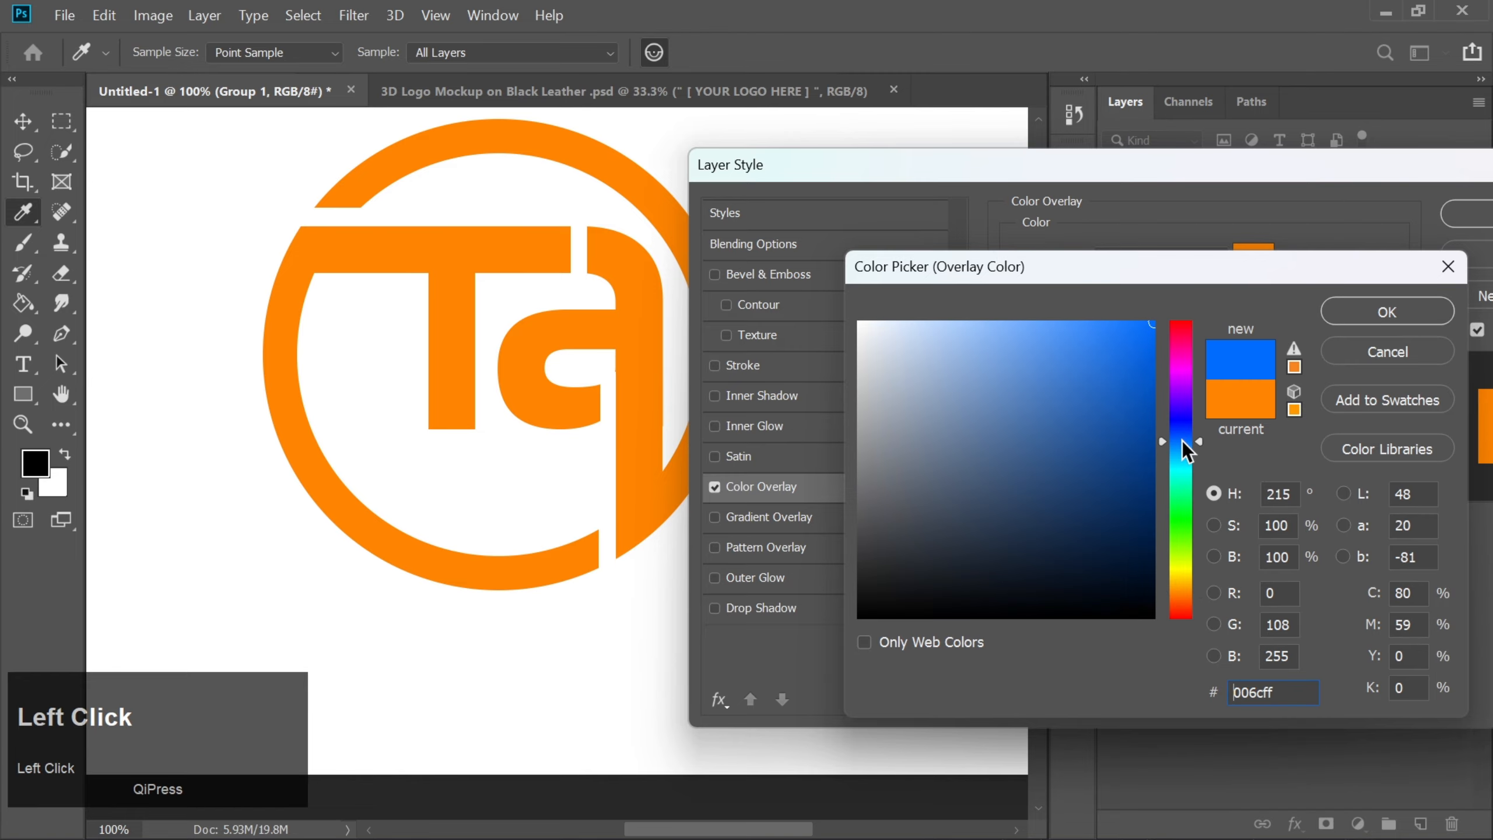
drag(1146, 544, 1145, 557)
key(Return)
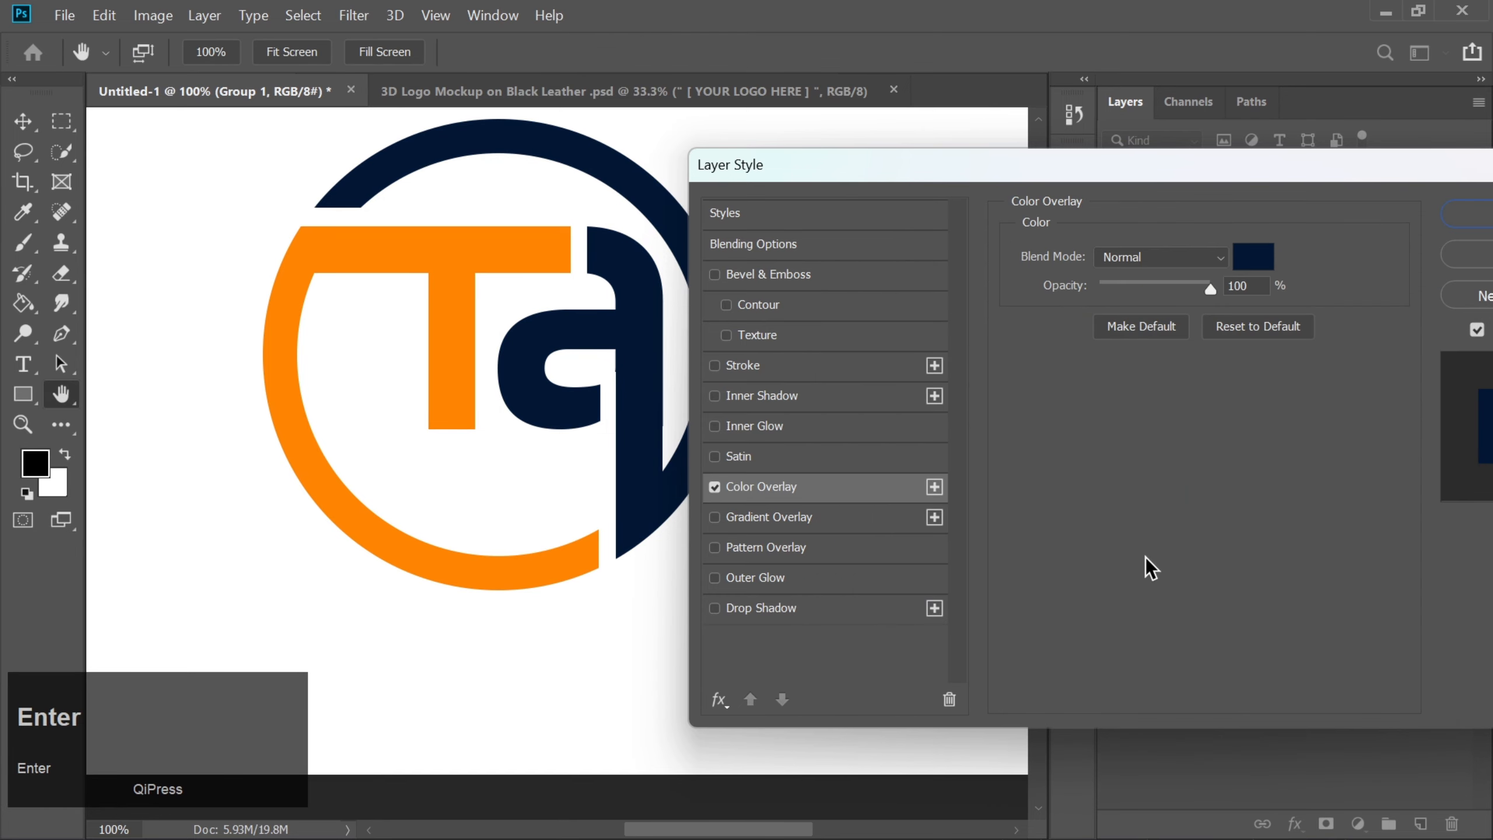
key(Return)
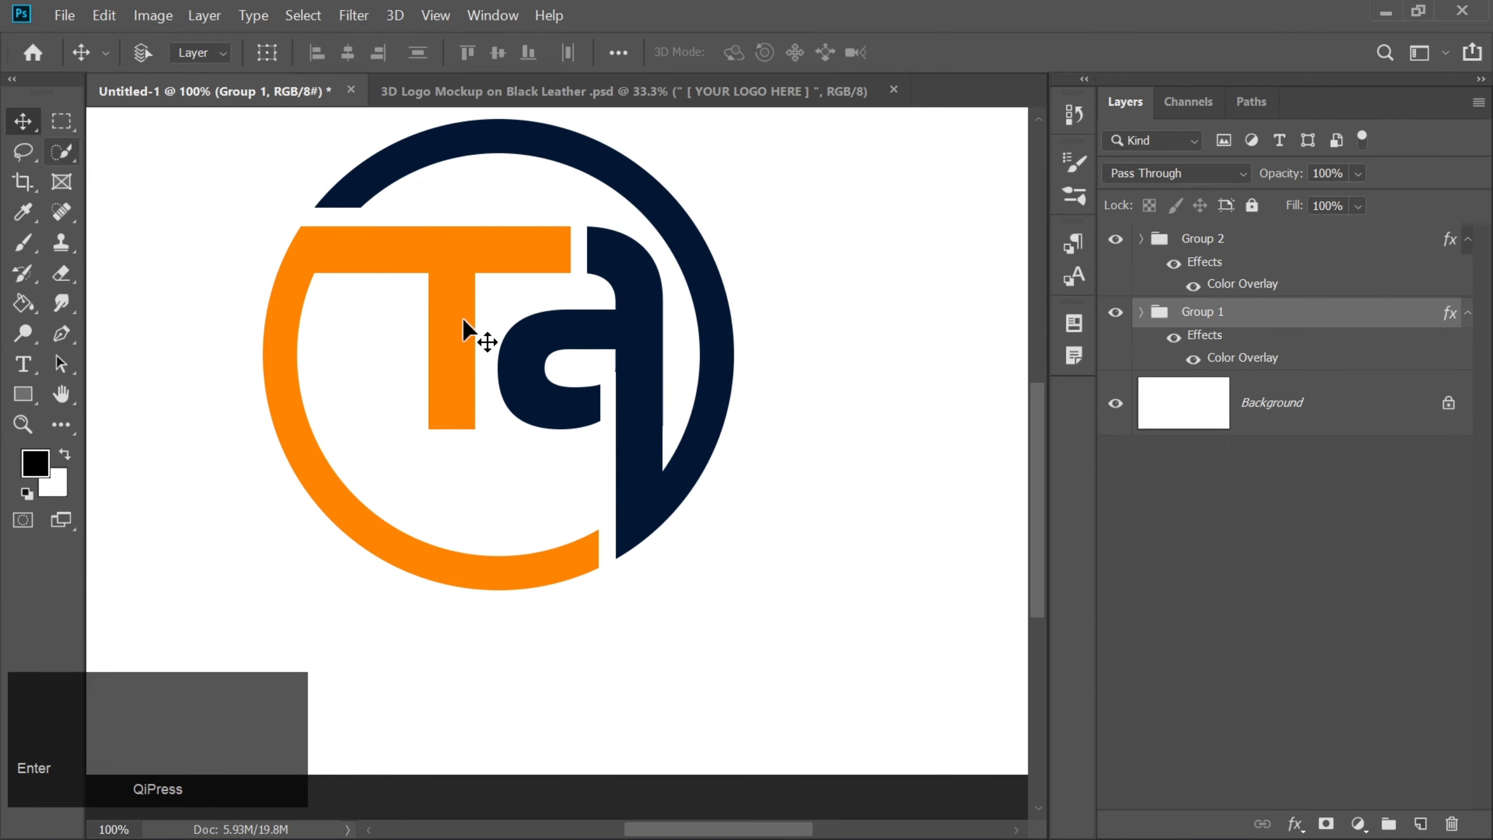
Step: Hide the background, stamp the visible logo into a new merged layer above the groups, and copy that layer
key(ctrl+minus)
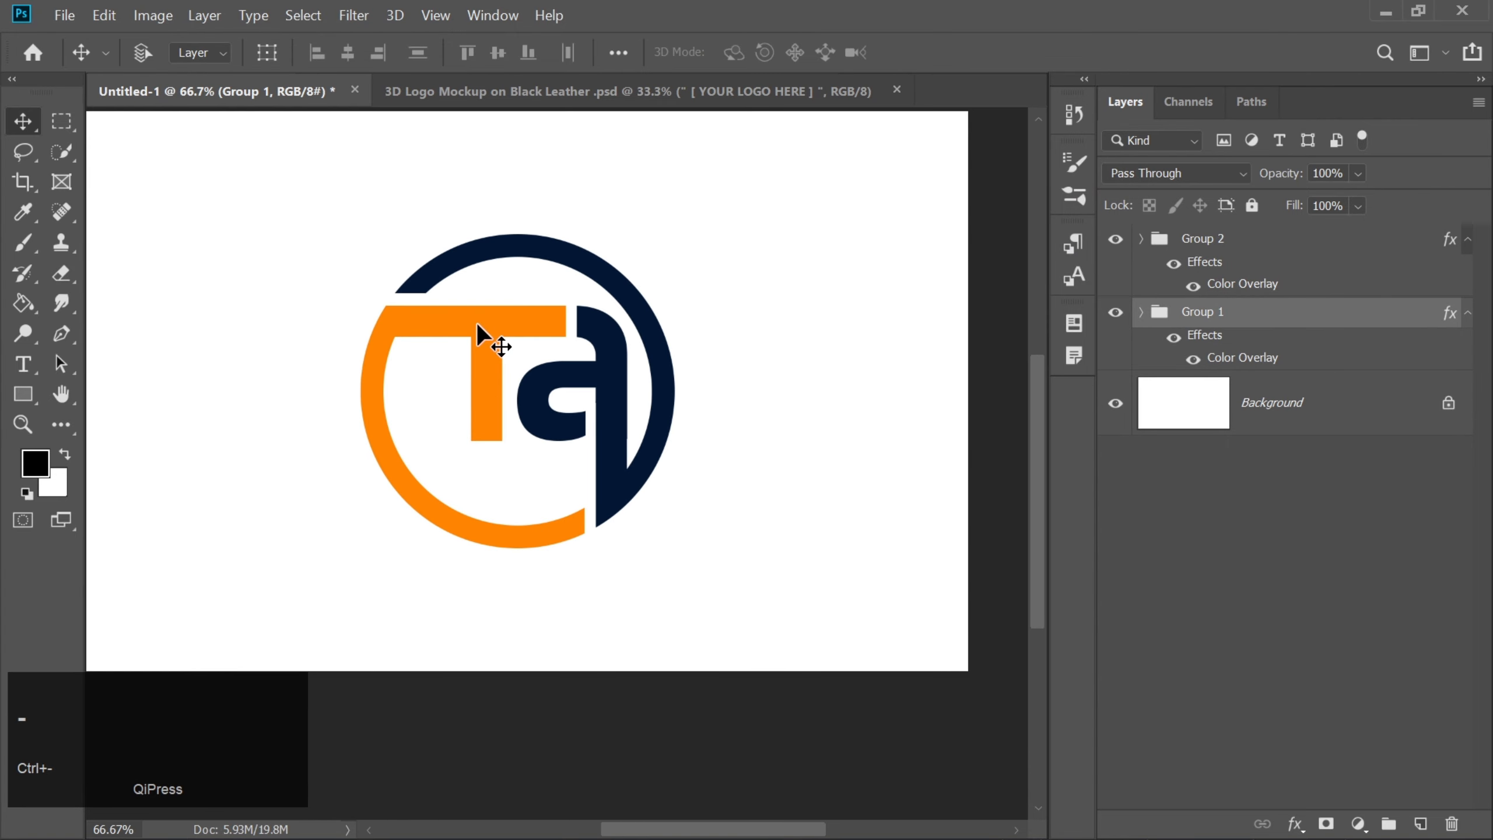
click(1114, 404)
click(1219, 241)
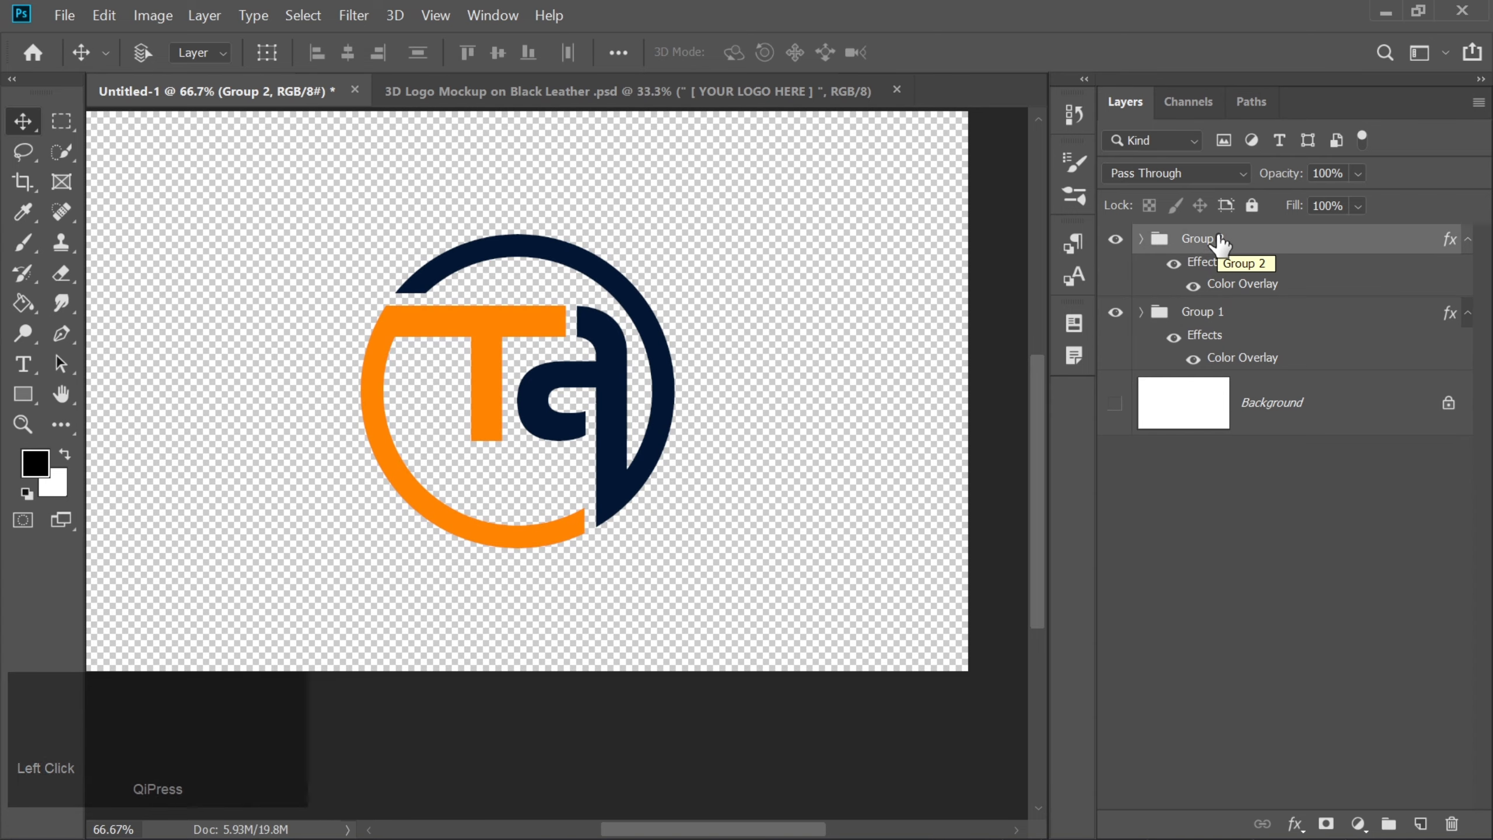
key(ctrl+shift+alt+e)
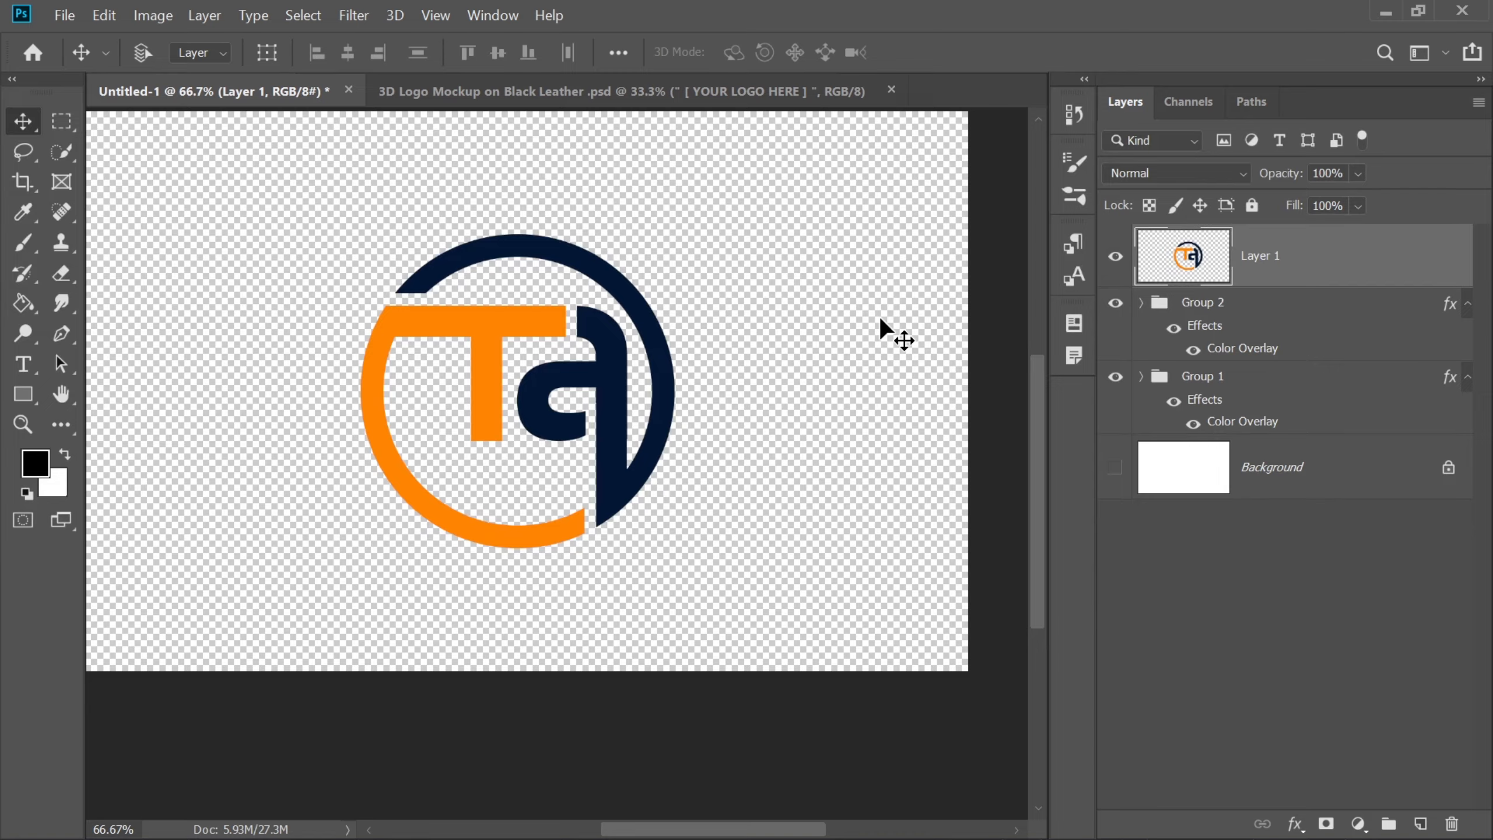
key(ctrl+c)
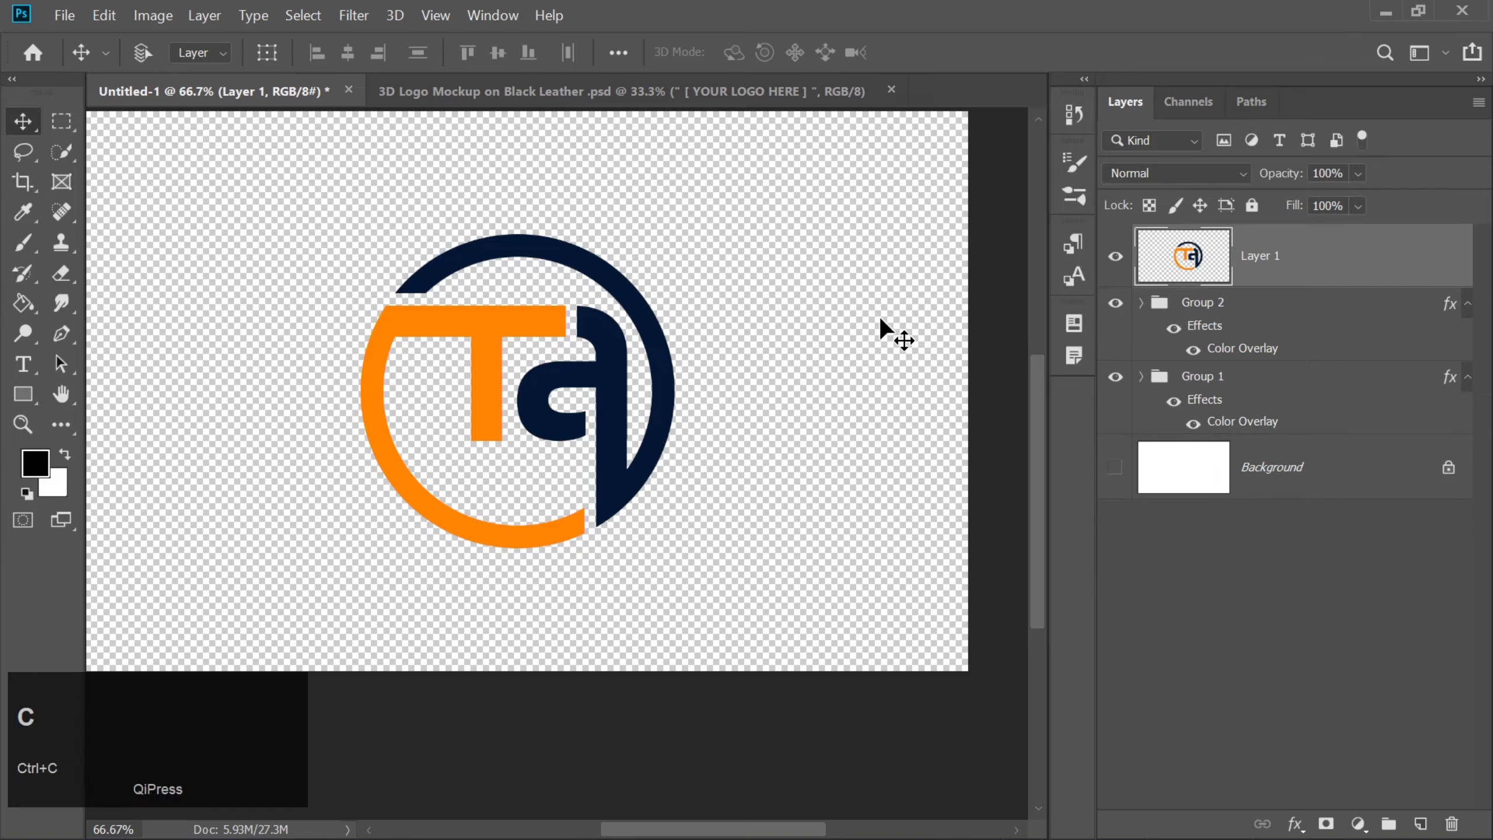
Step: Open the logo smart object of the 3D Logo Mockup on Black Leather document, paste the Ta logo, and hide the placeholder logo
click(537, 91)
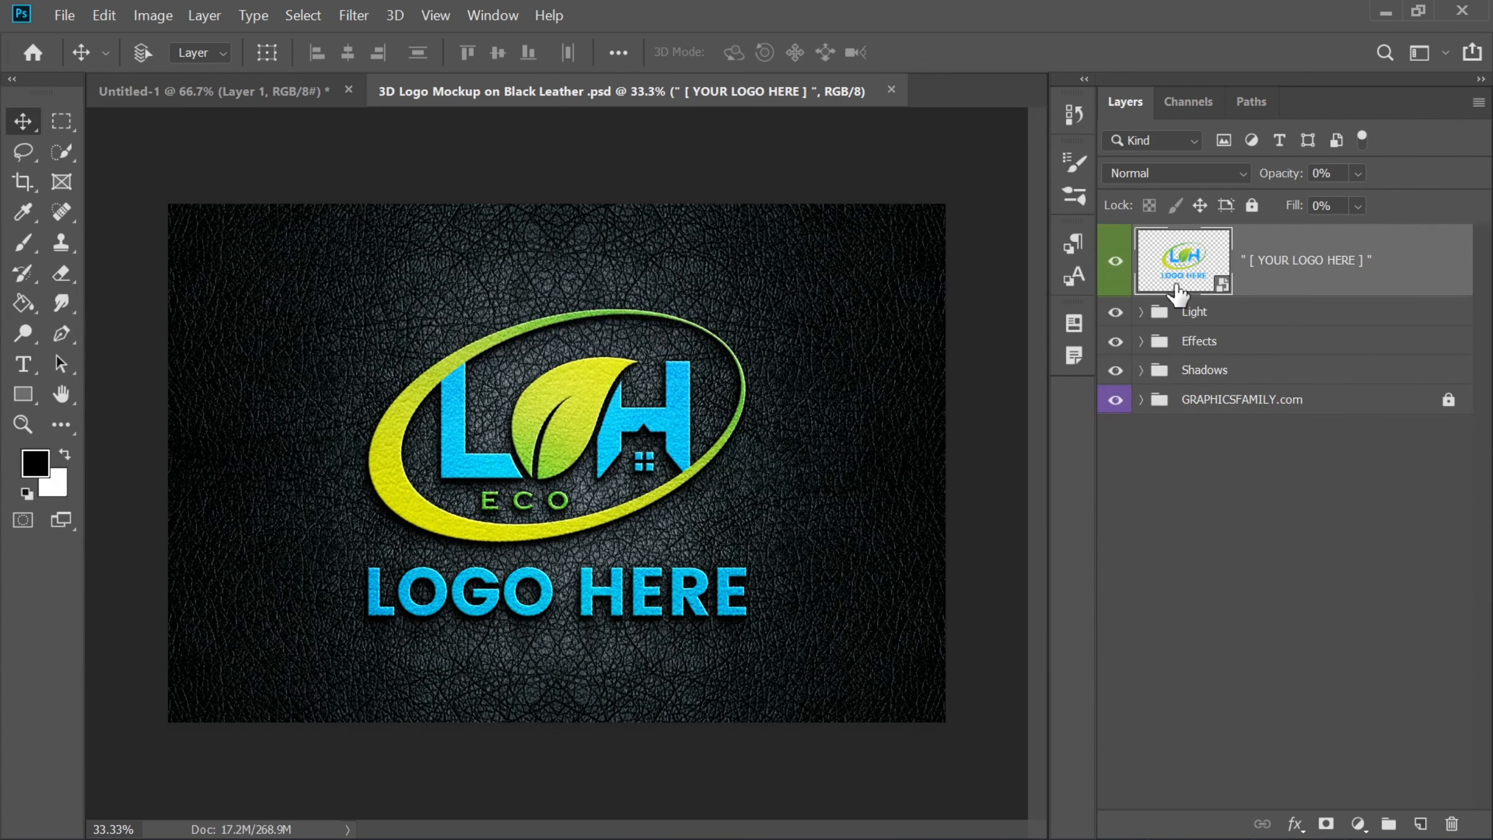
double_click(1177, 288)
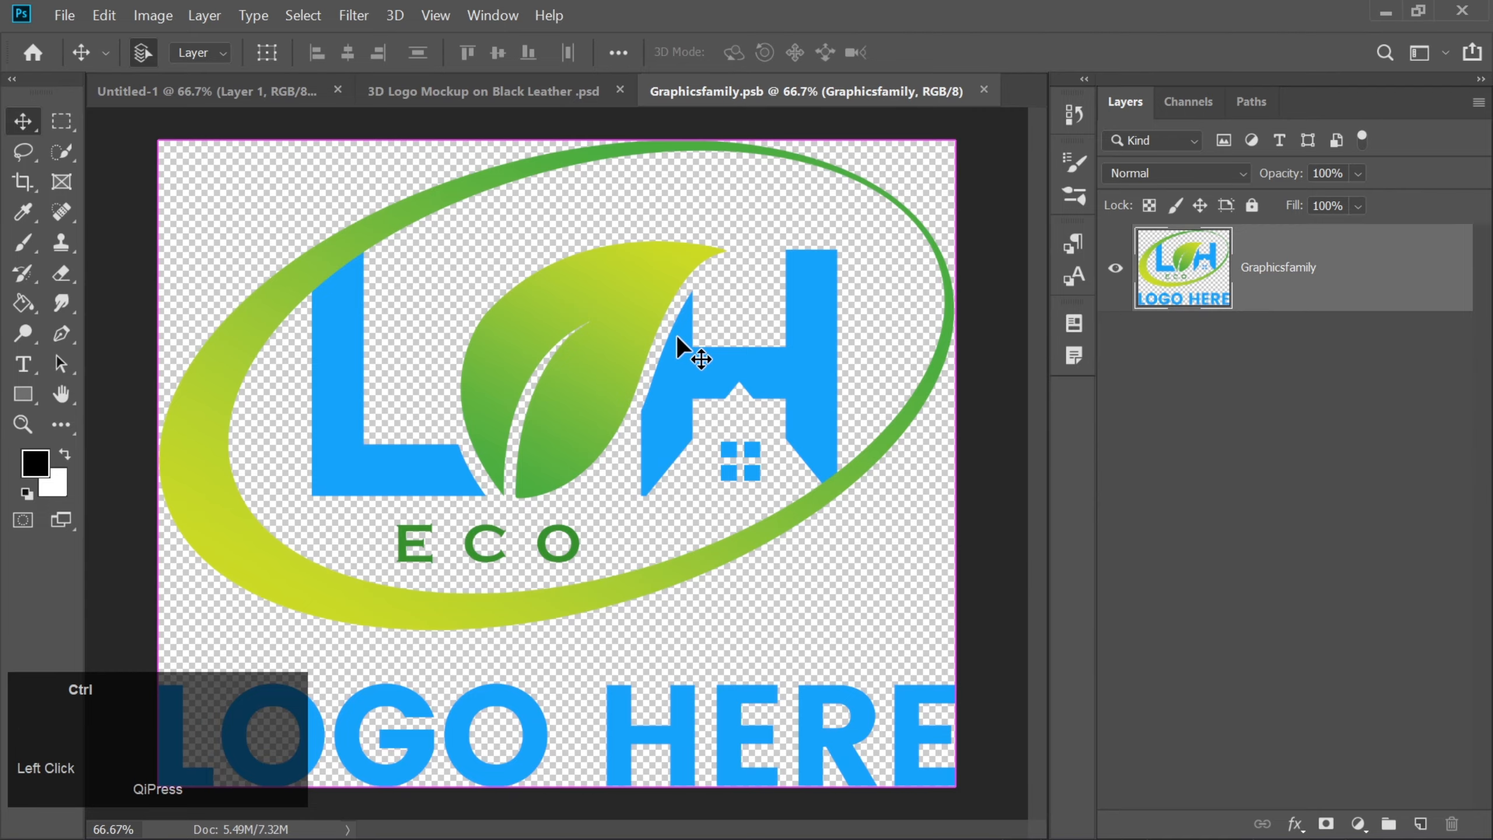
key(ctrl+v)
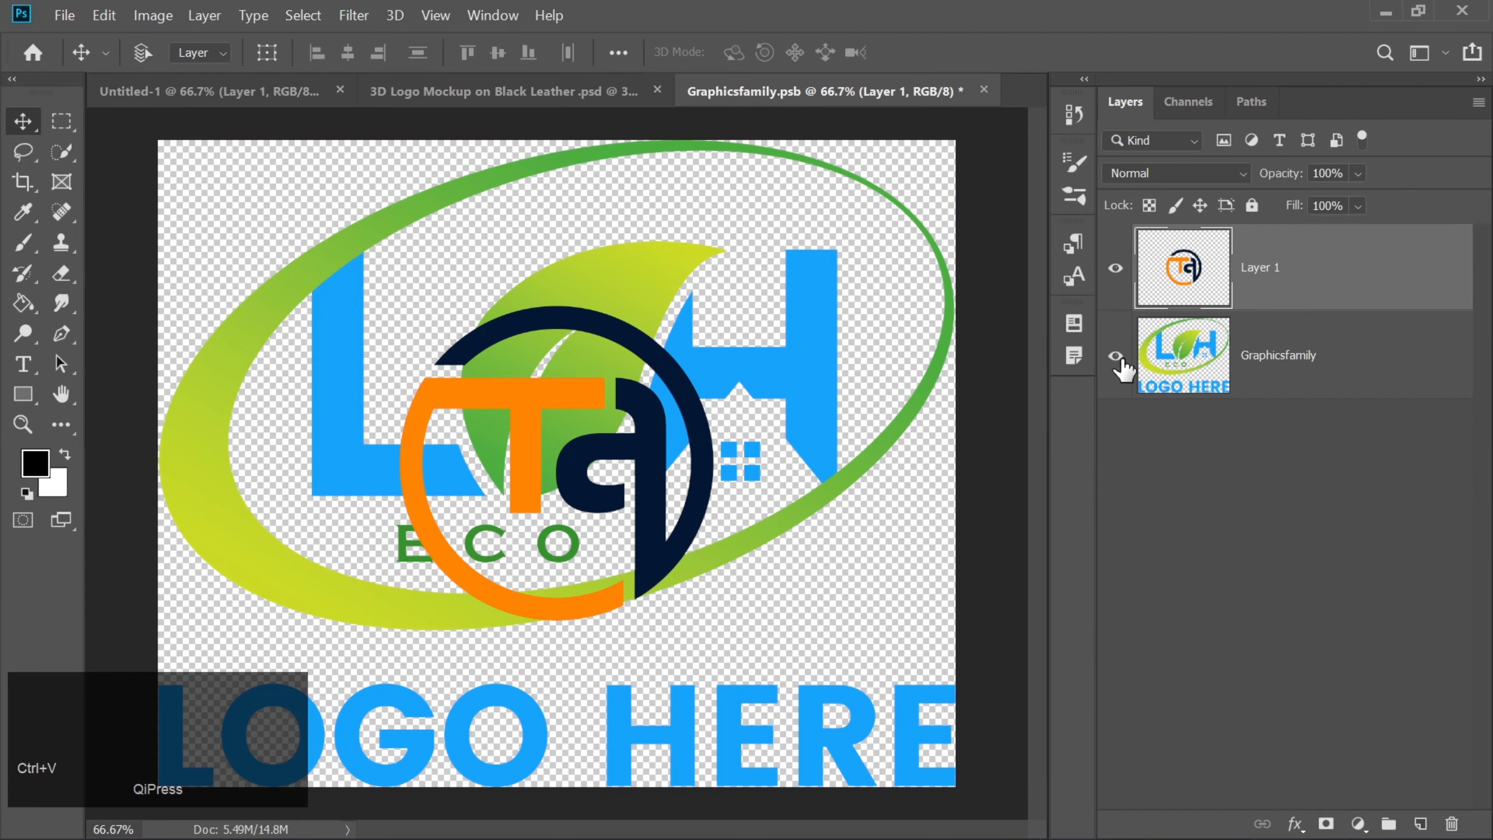
click(1117, 358)
Step: Enlarge the pasted Ta logo to nearly fill the canvas height, and close the smart object document with its changes saved
key(ctrl+t)
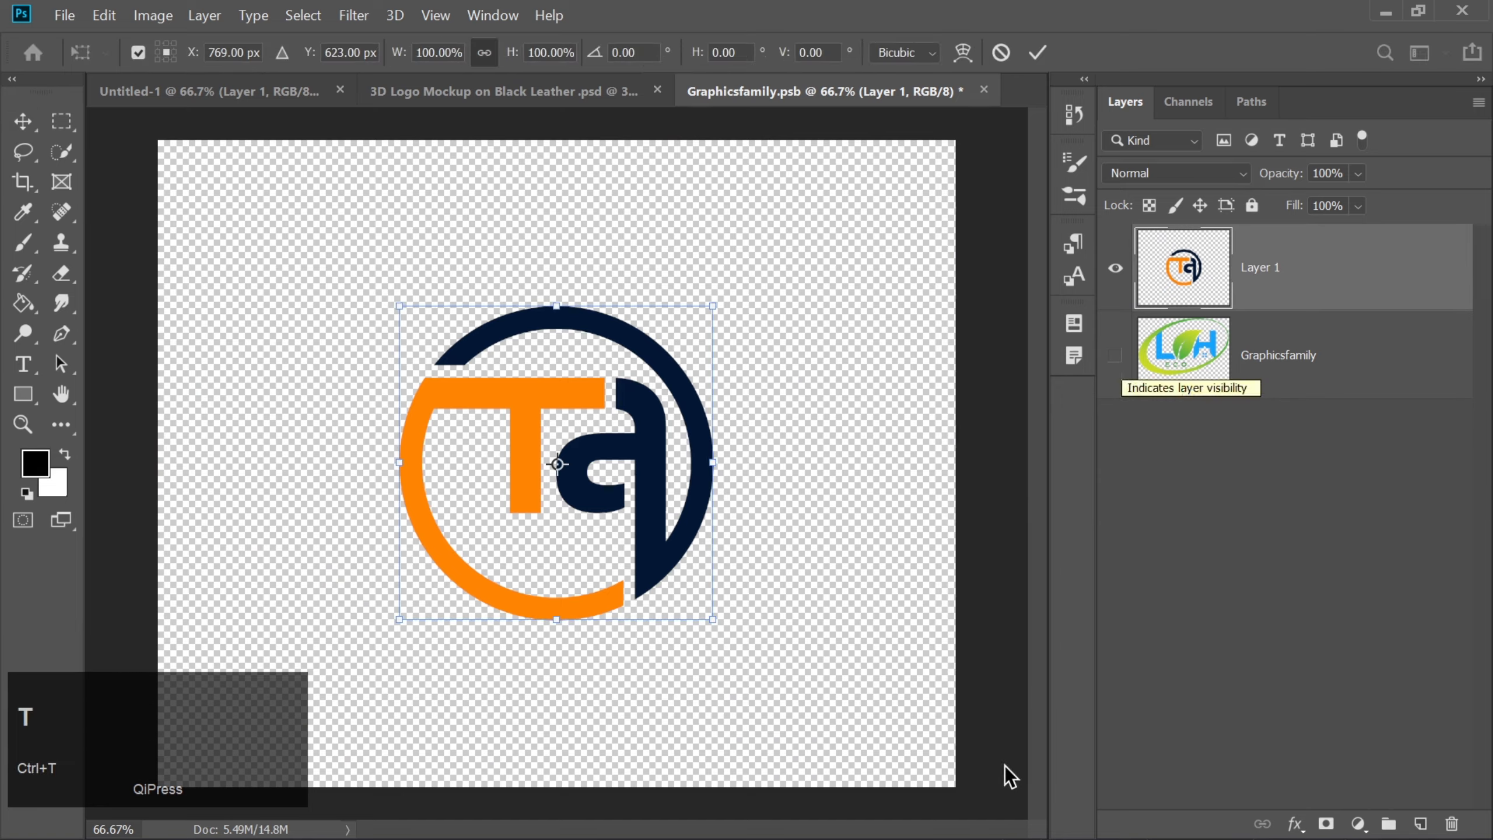
drag(714, 618, 856, 773)
key(Return)
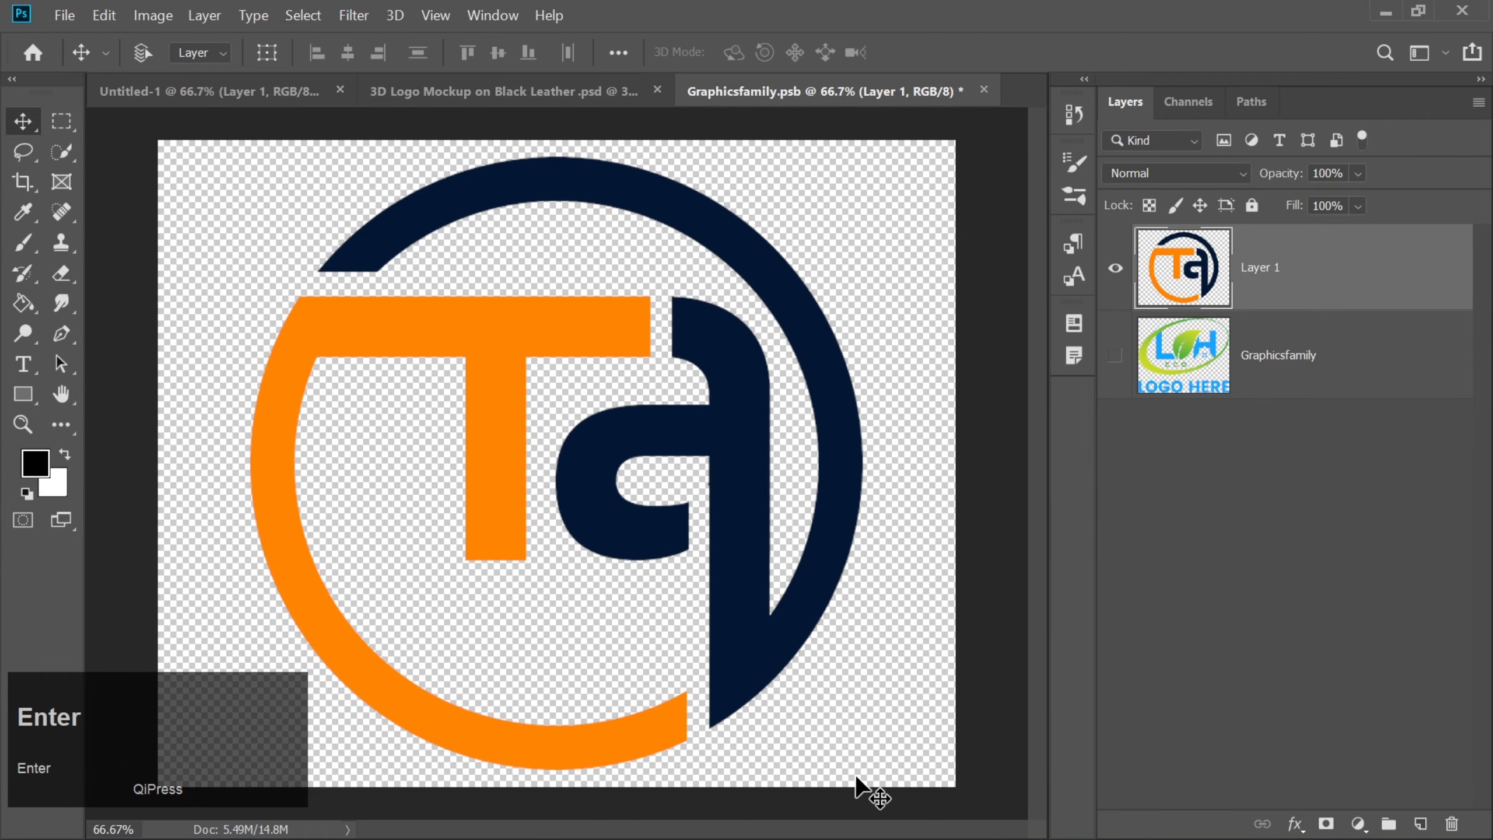
click(984, 89)
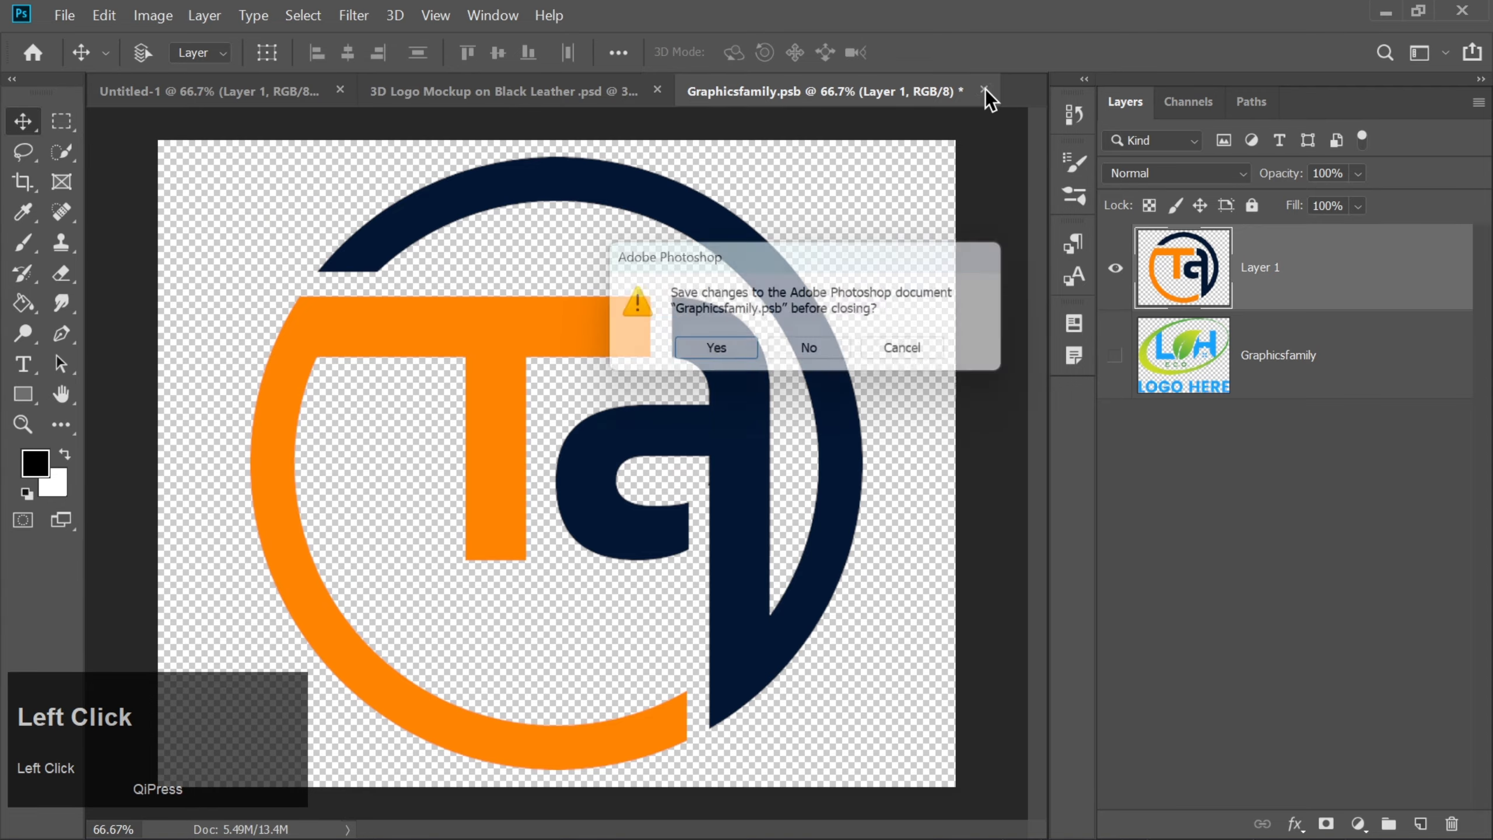
click(712, 351)
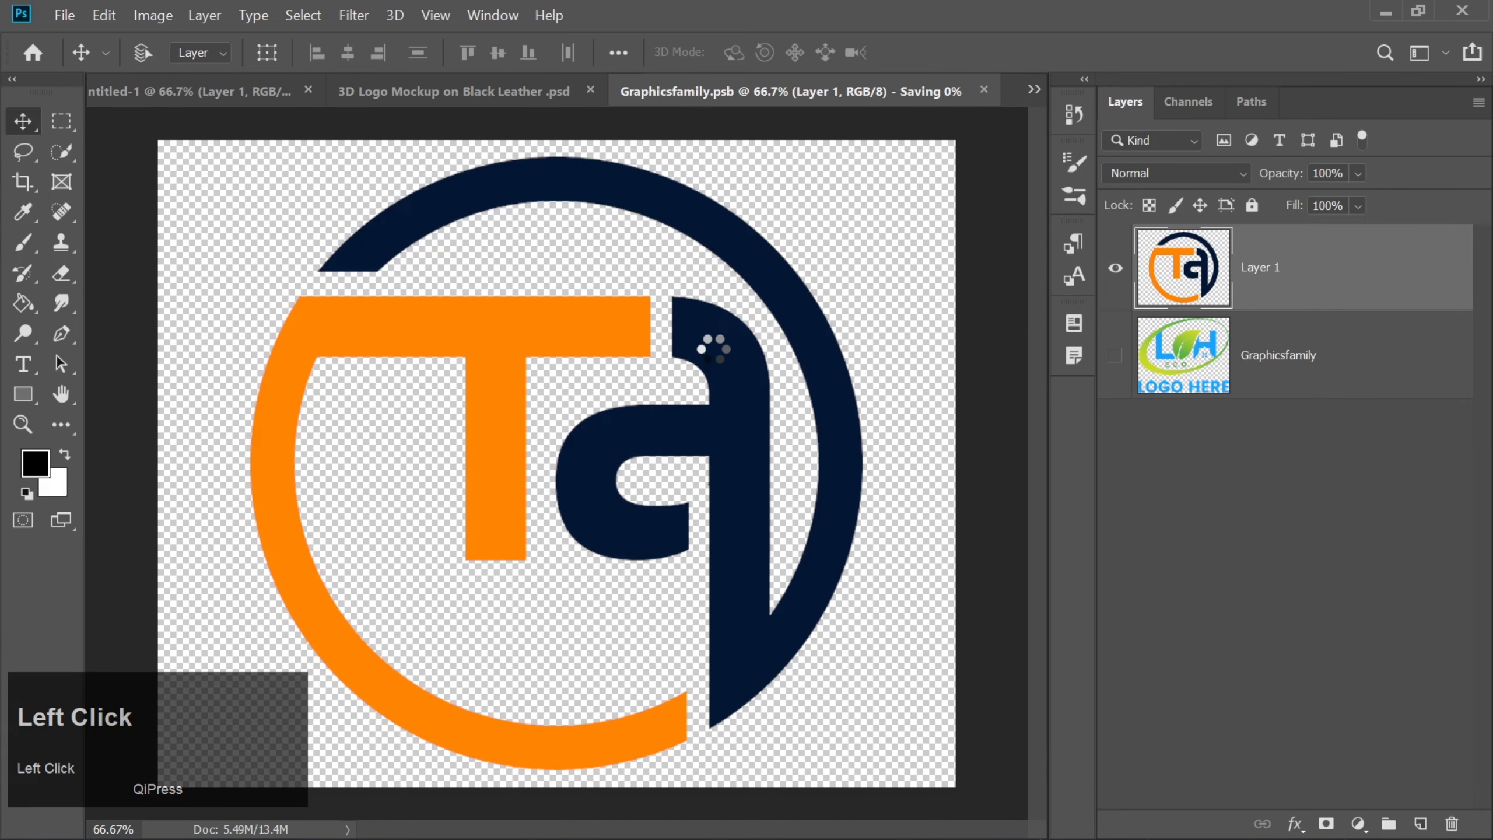